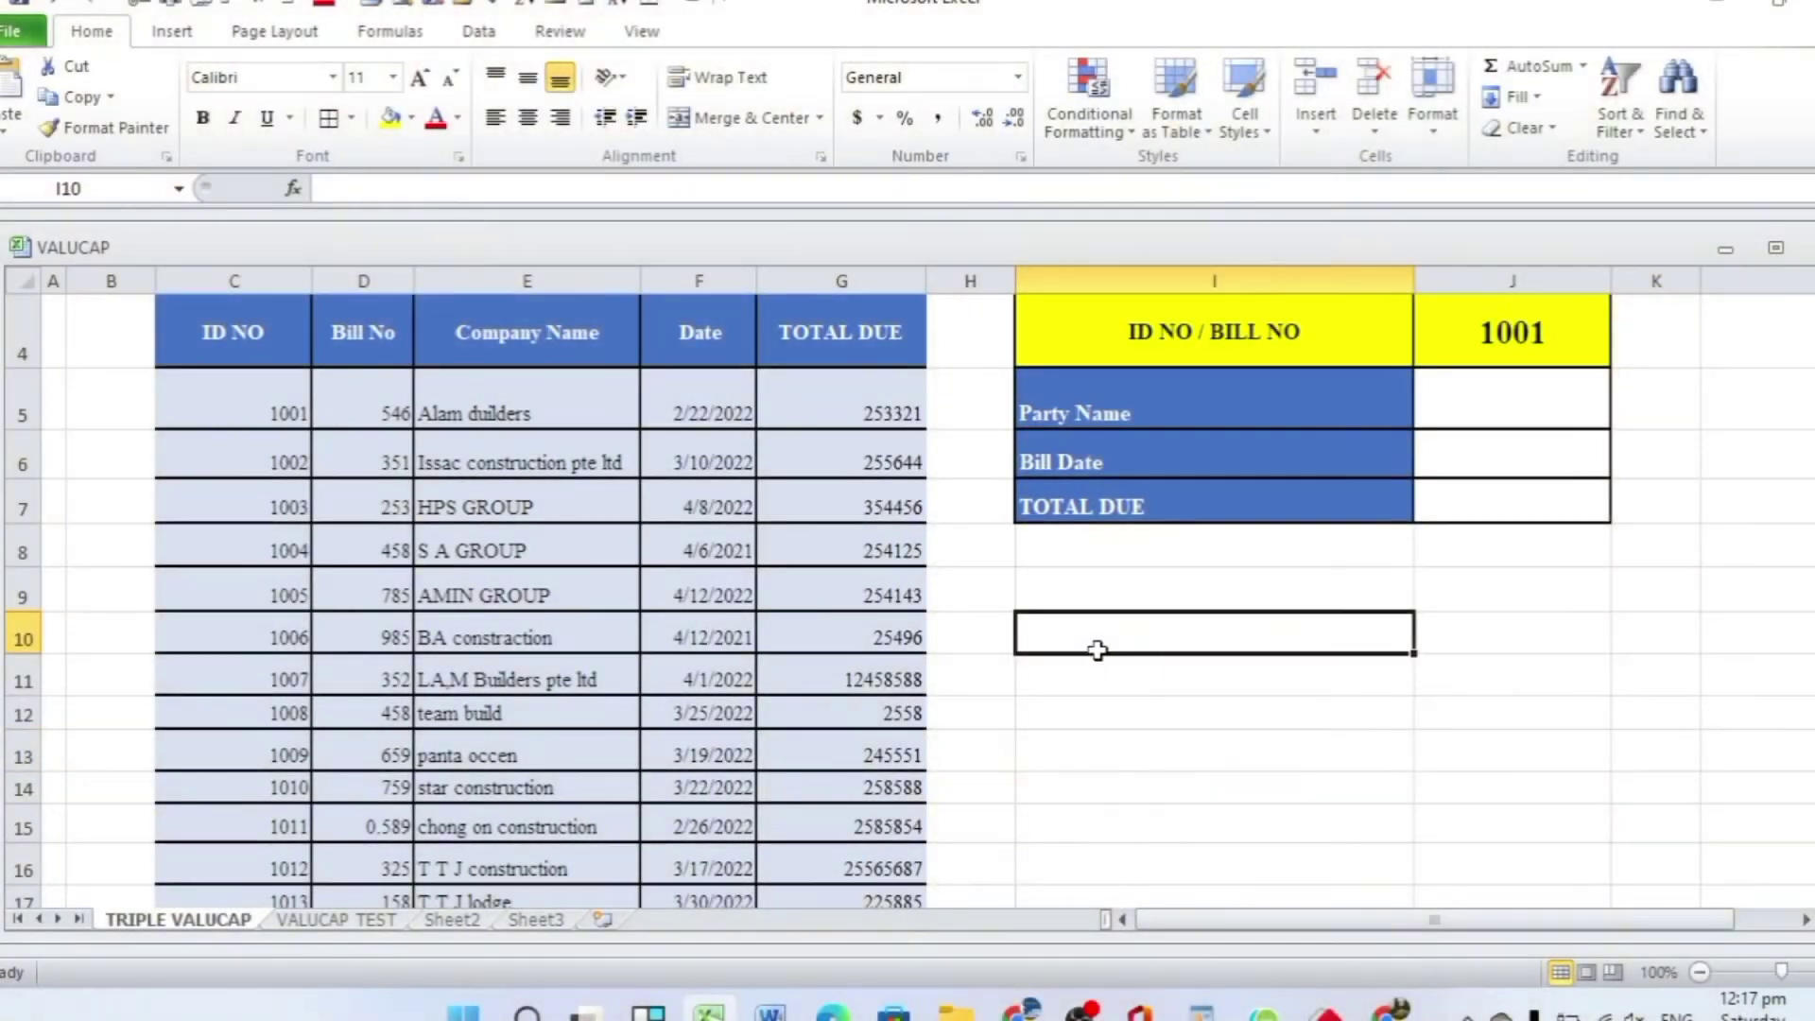
Apply All Borders to the block I10:I16 below the summary table.
{"action": "left_click_drag", "start_coordinate": [1086, 636], "coordinate": [1222, 862]}
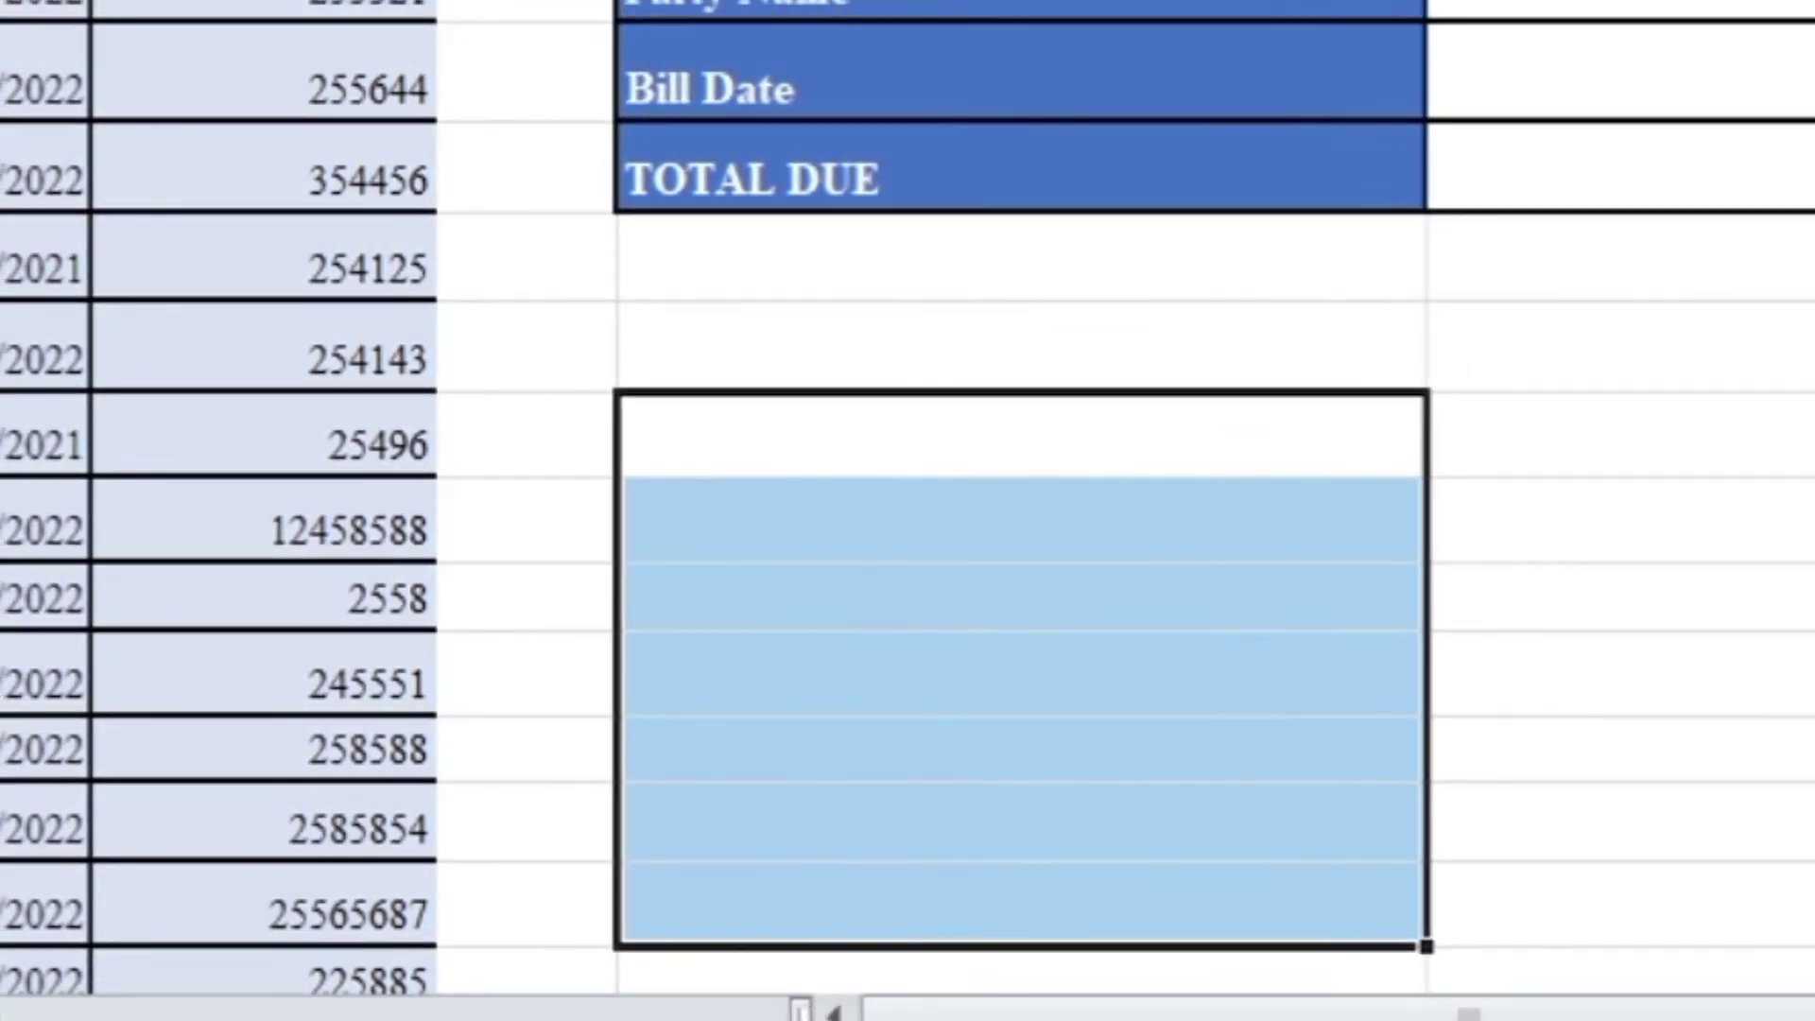
{"action": "left_click", "coordinate": [850, 438]}
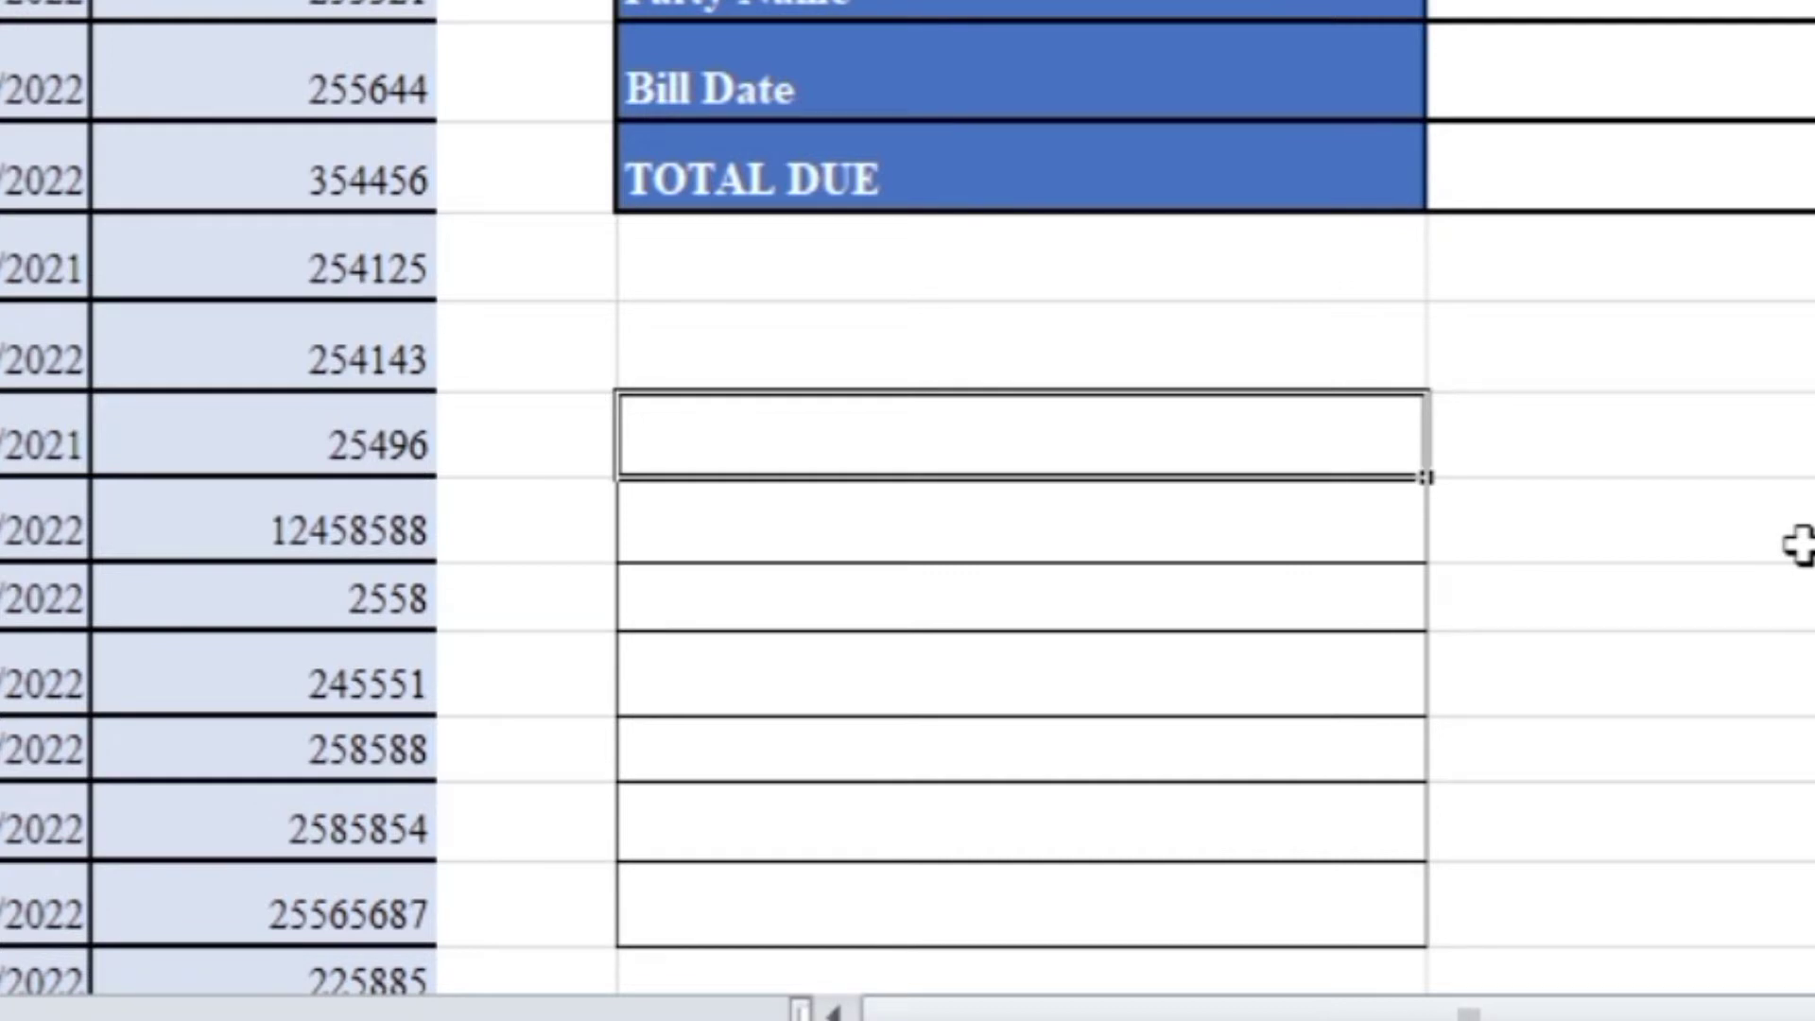
Enter bd, ye, si, Dhaka and brahmanbaria in I10:I14, expanding to Bangladesh, a full name, Singappore, Dhaka, Brahmanbaria.
{"action": "type", "text": "bd"}
{"action": "key", "text": "Return"}
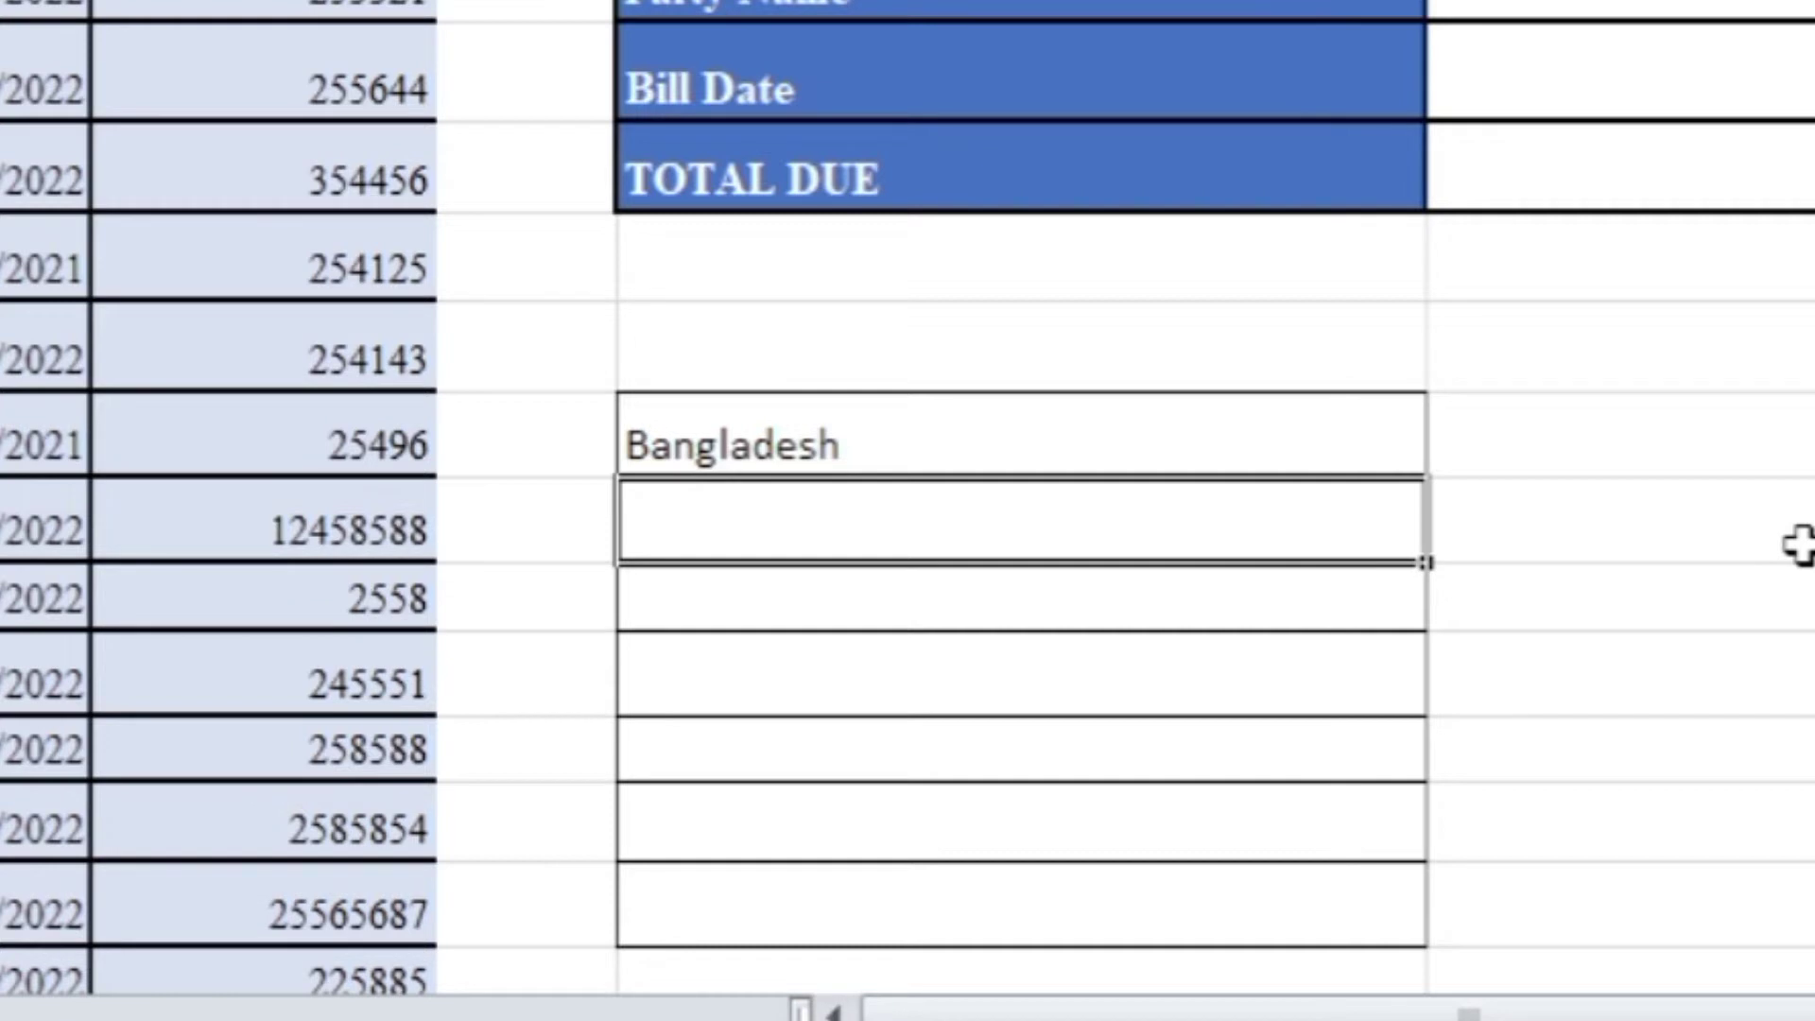
{"action": "type", "text": "y"}
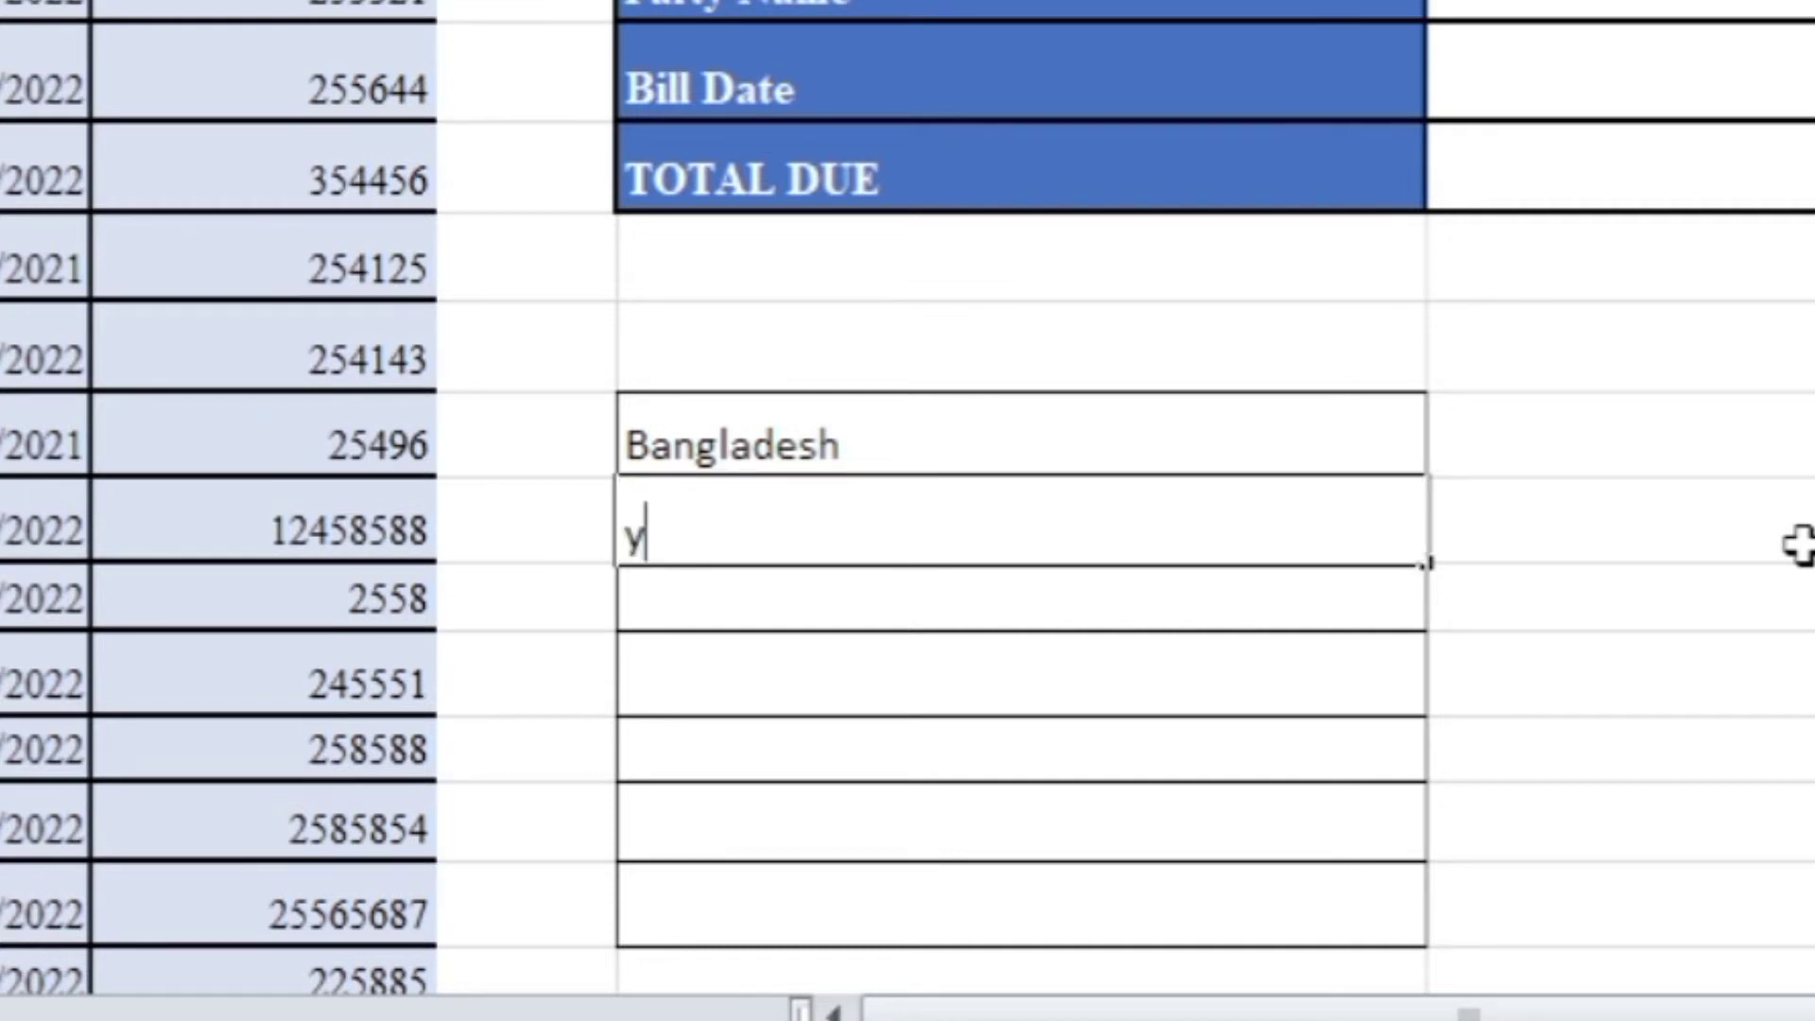
{"action": "type", "text": "e"}
{"action": "key", "text": "Return"}
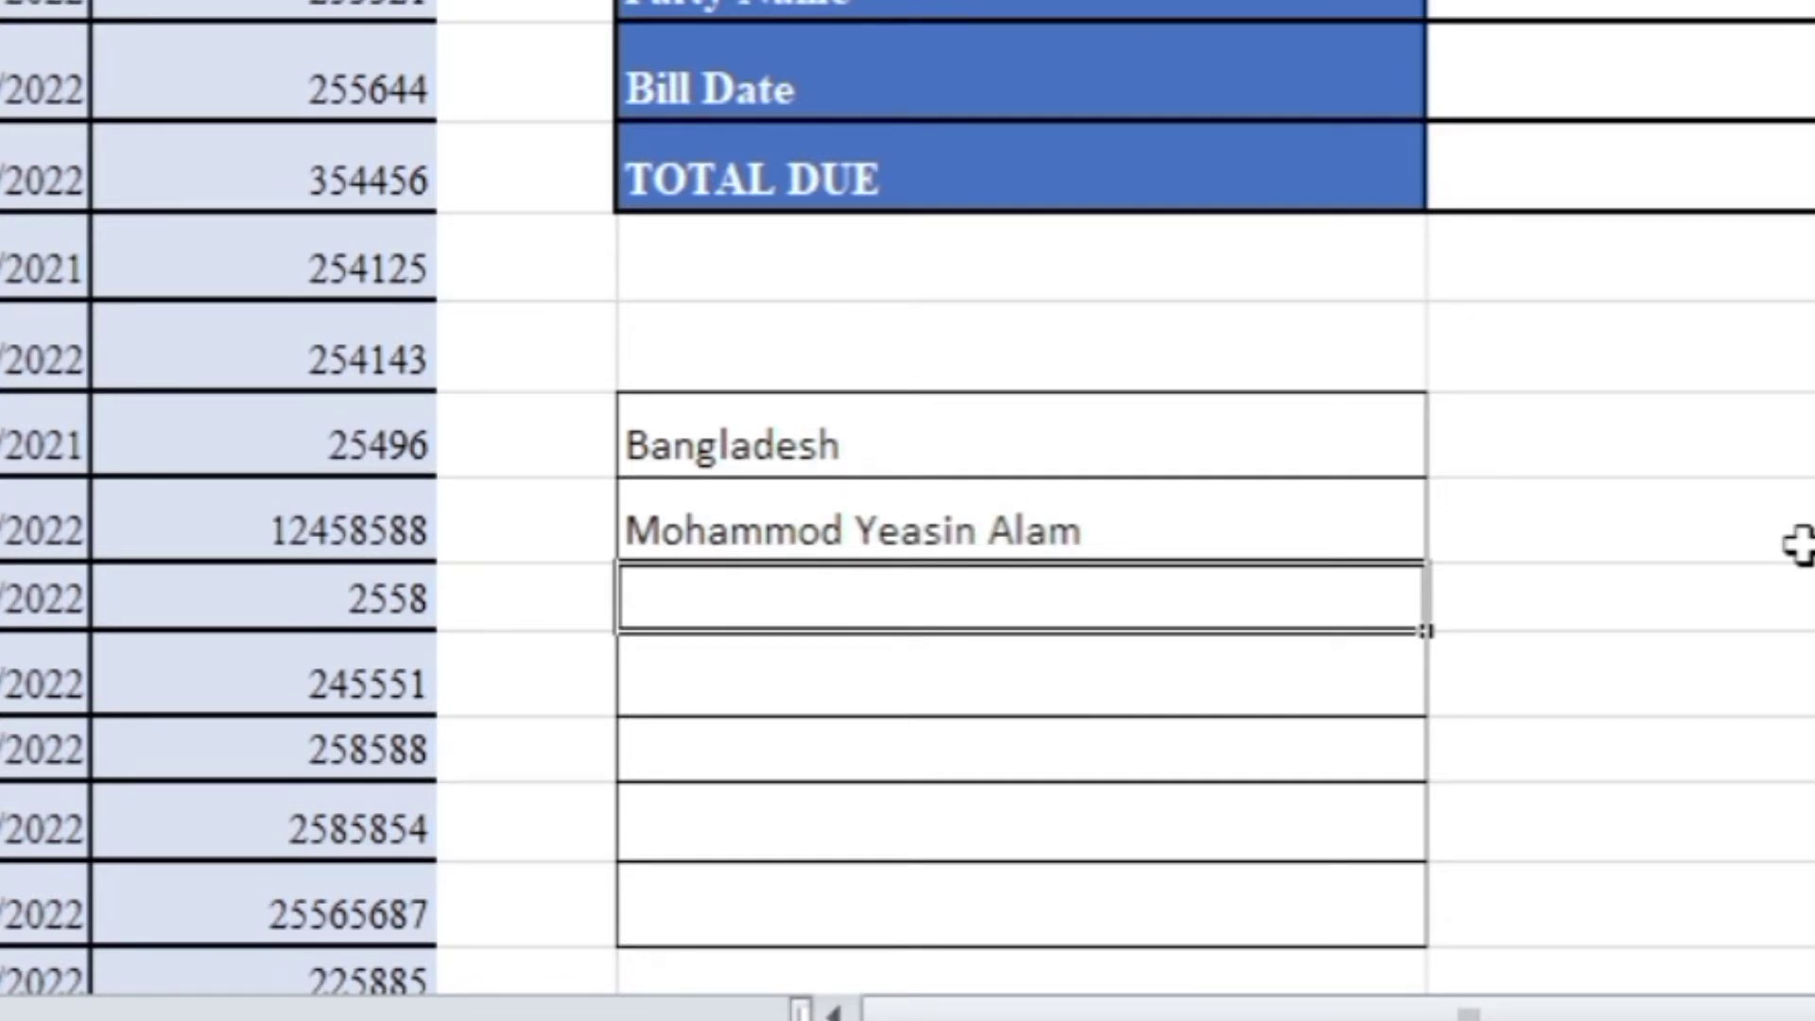
{"action": "type", "text": "si"}
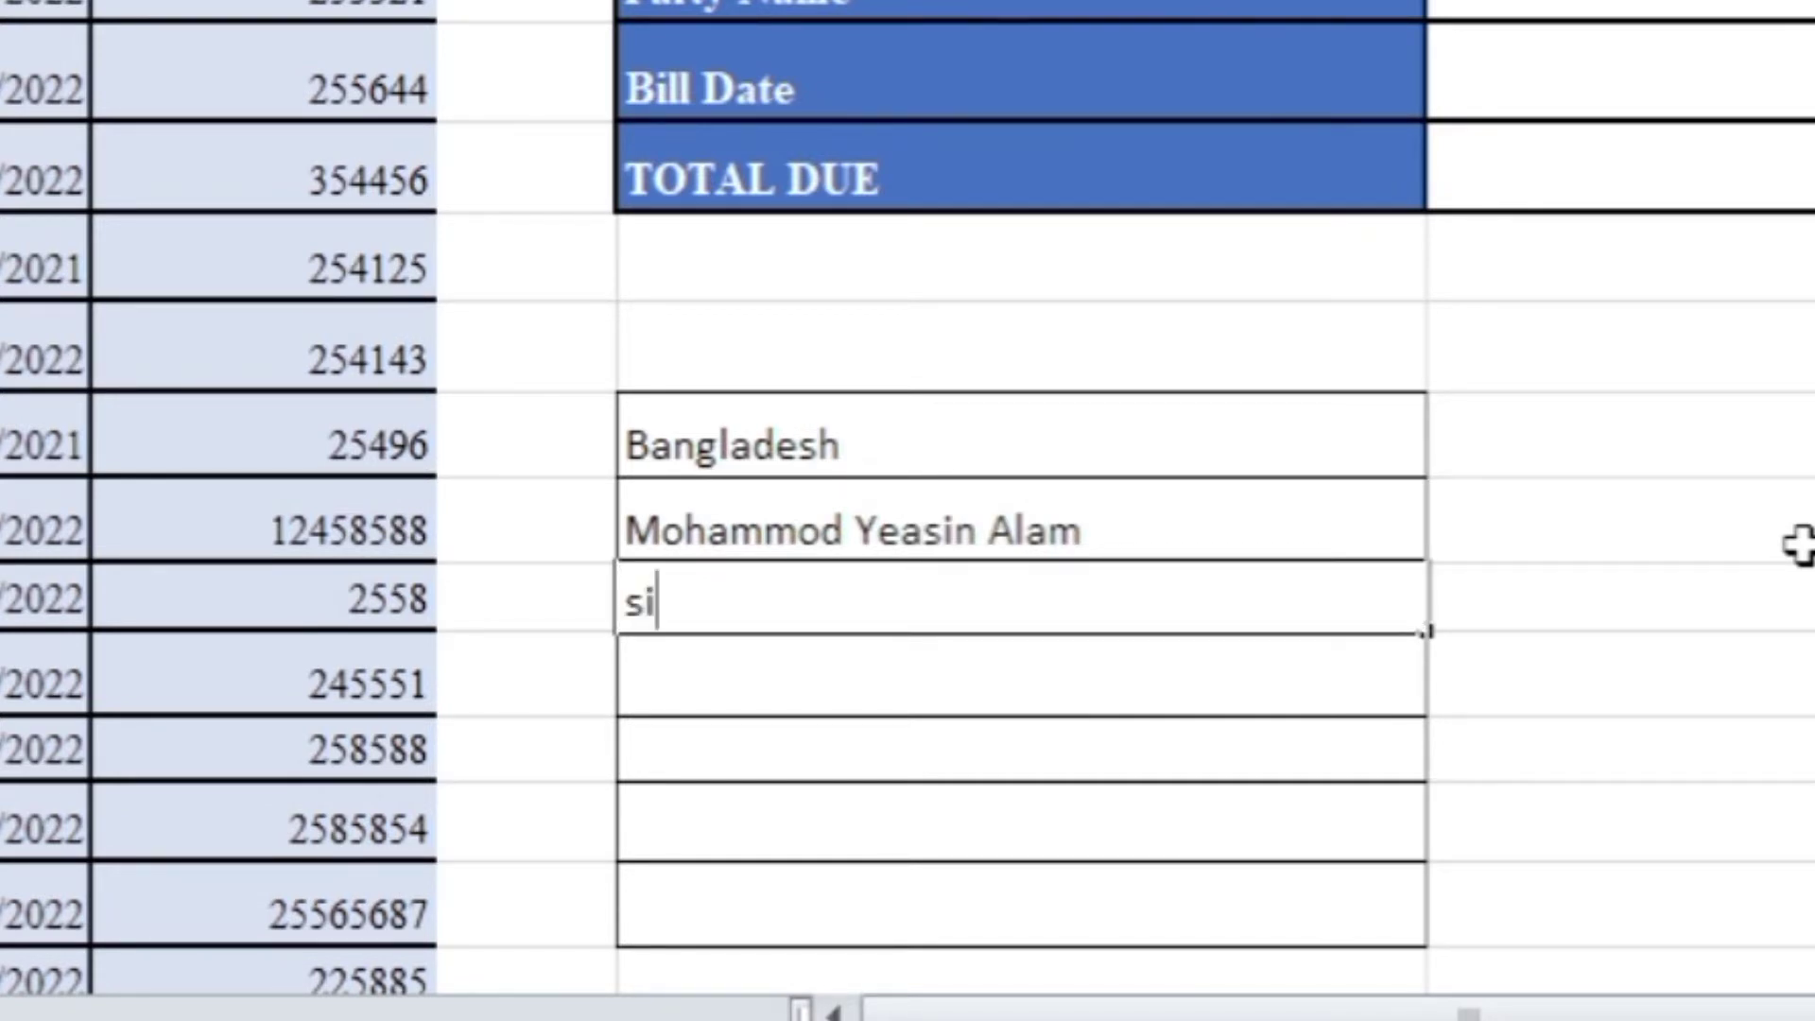
{"action": "key", "text": "Return"}
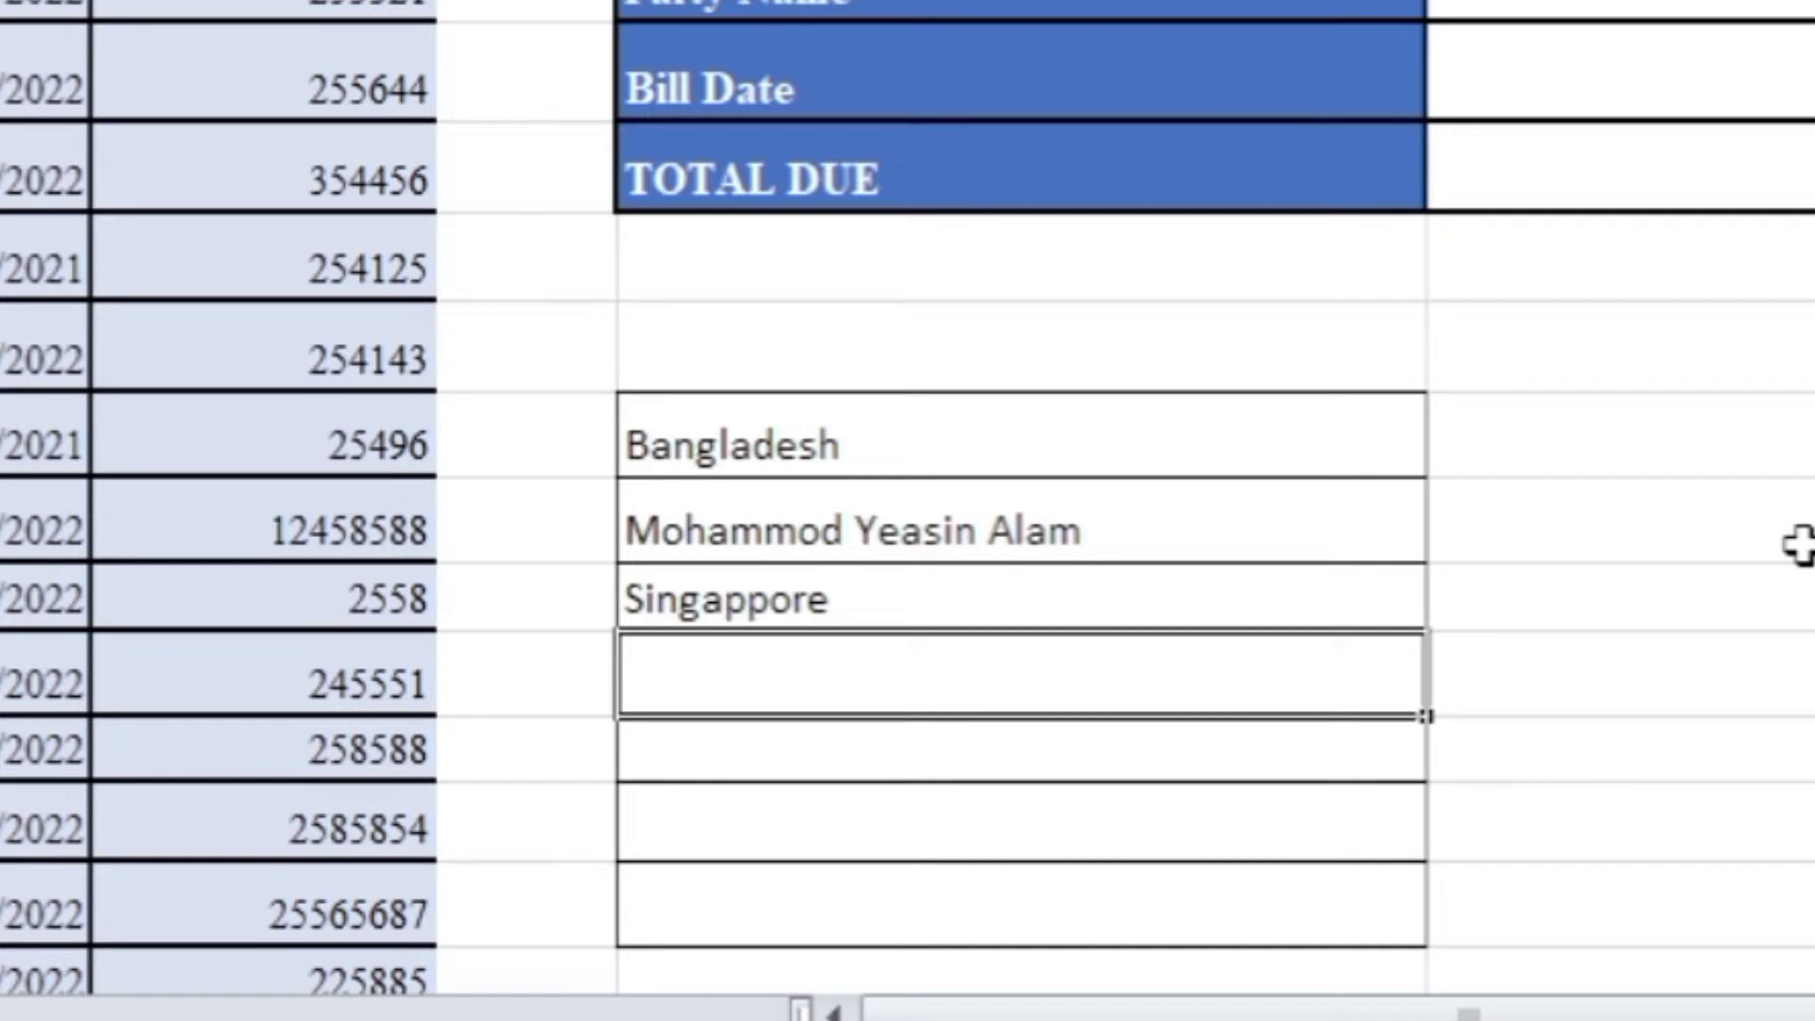
{"action": "type", "text": "Dh"}
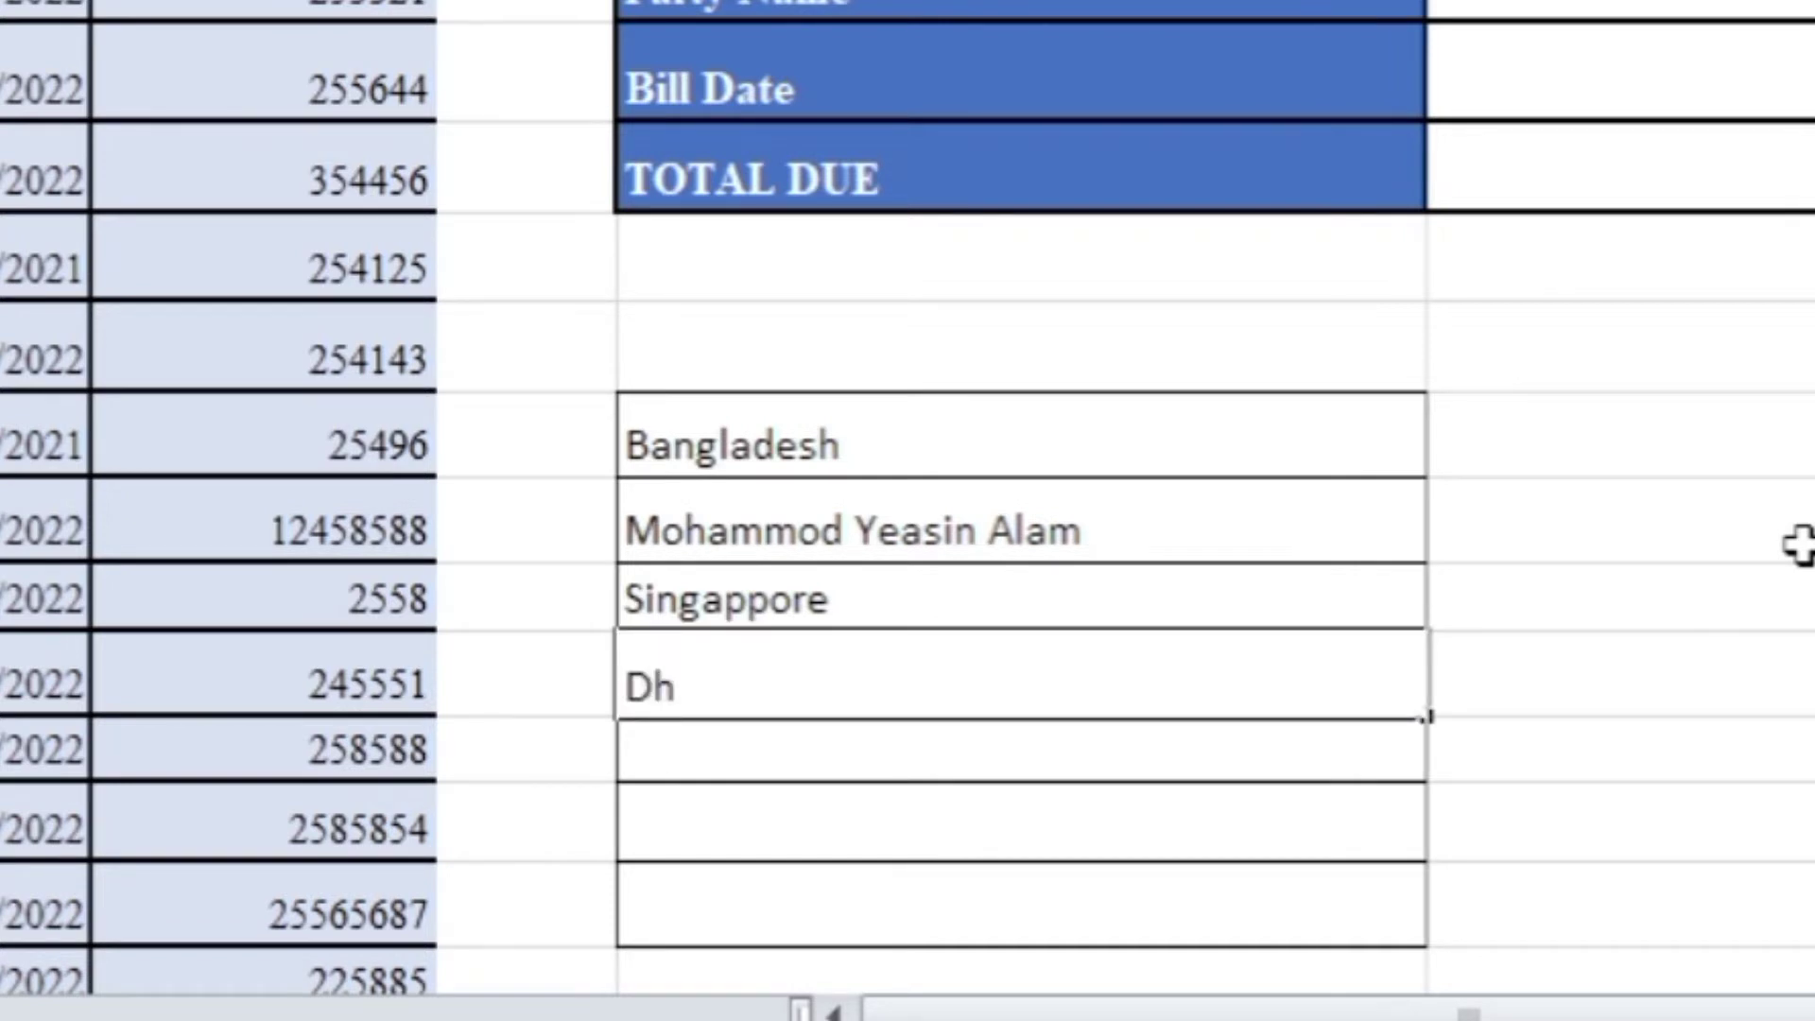
{"action": "type", "text": "aka"}
{"action": "key", "text": "Return"}
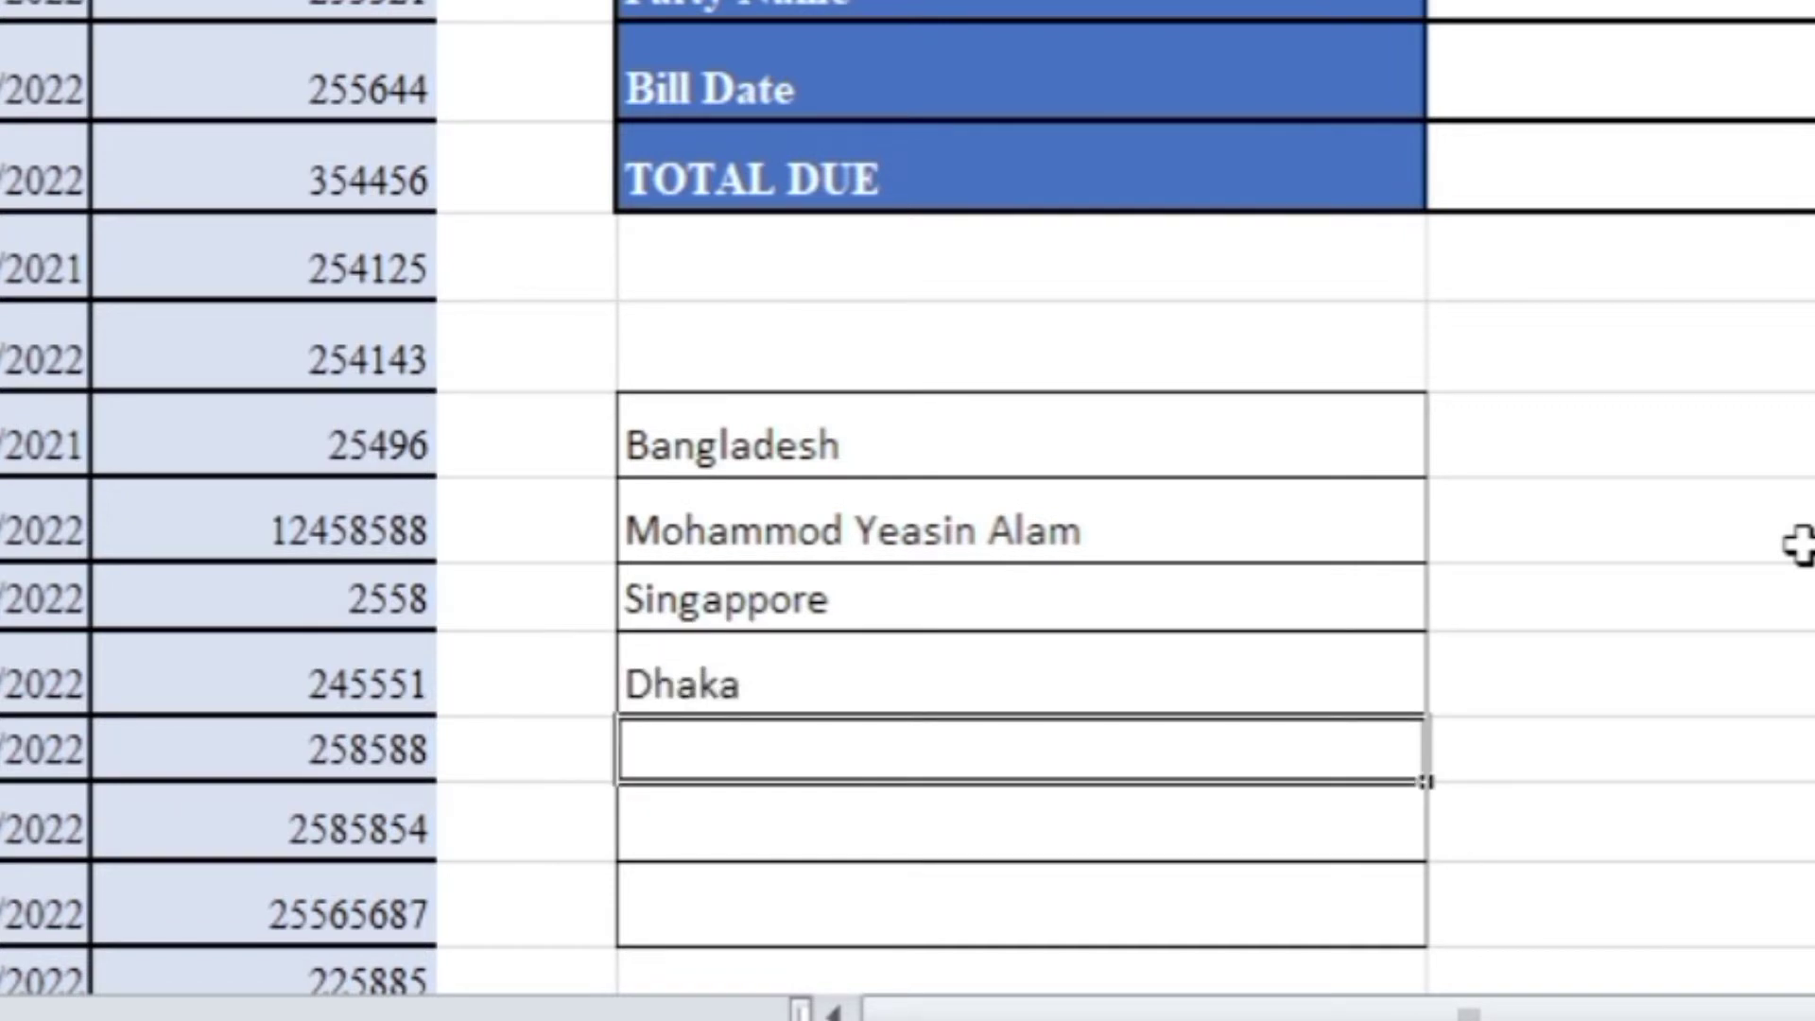
{"action": "type", "text": "b"}
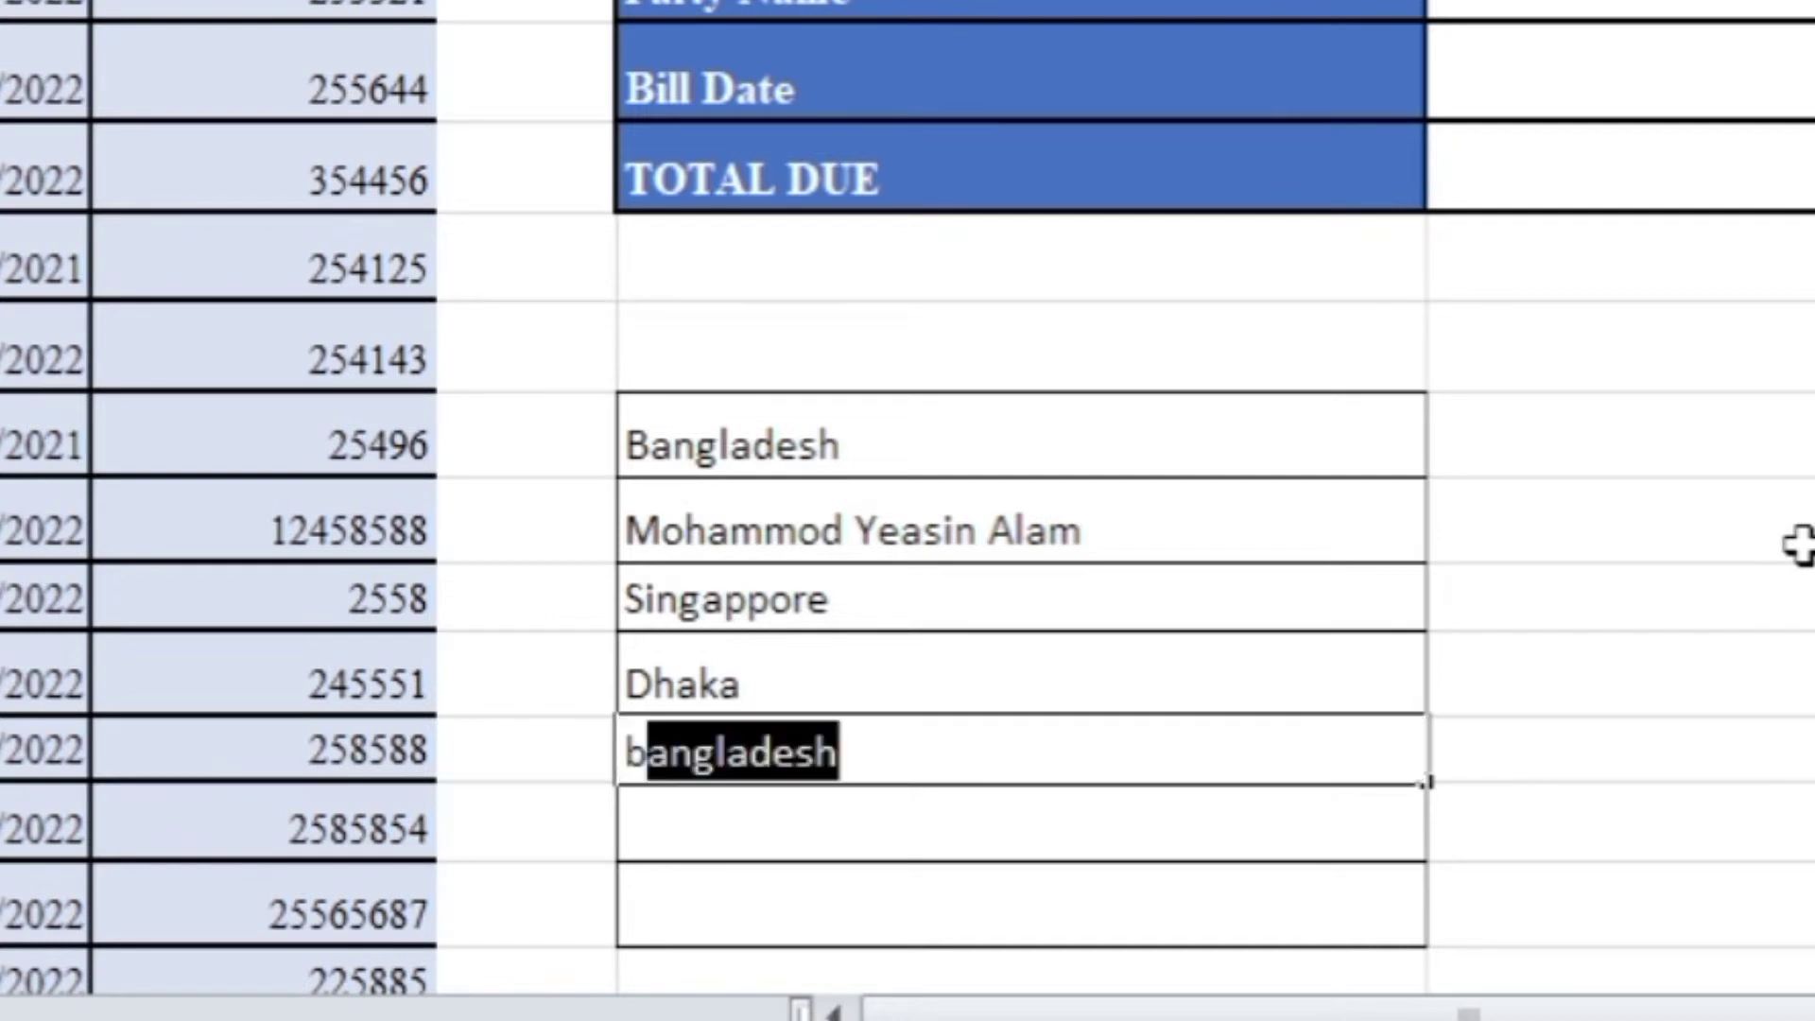
{"action": "type", "text": "rahmanbaria"}
{"action": "key", "text": "Return"}
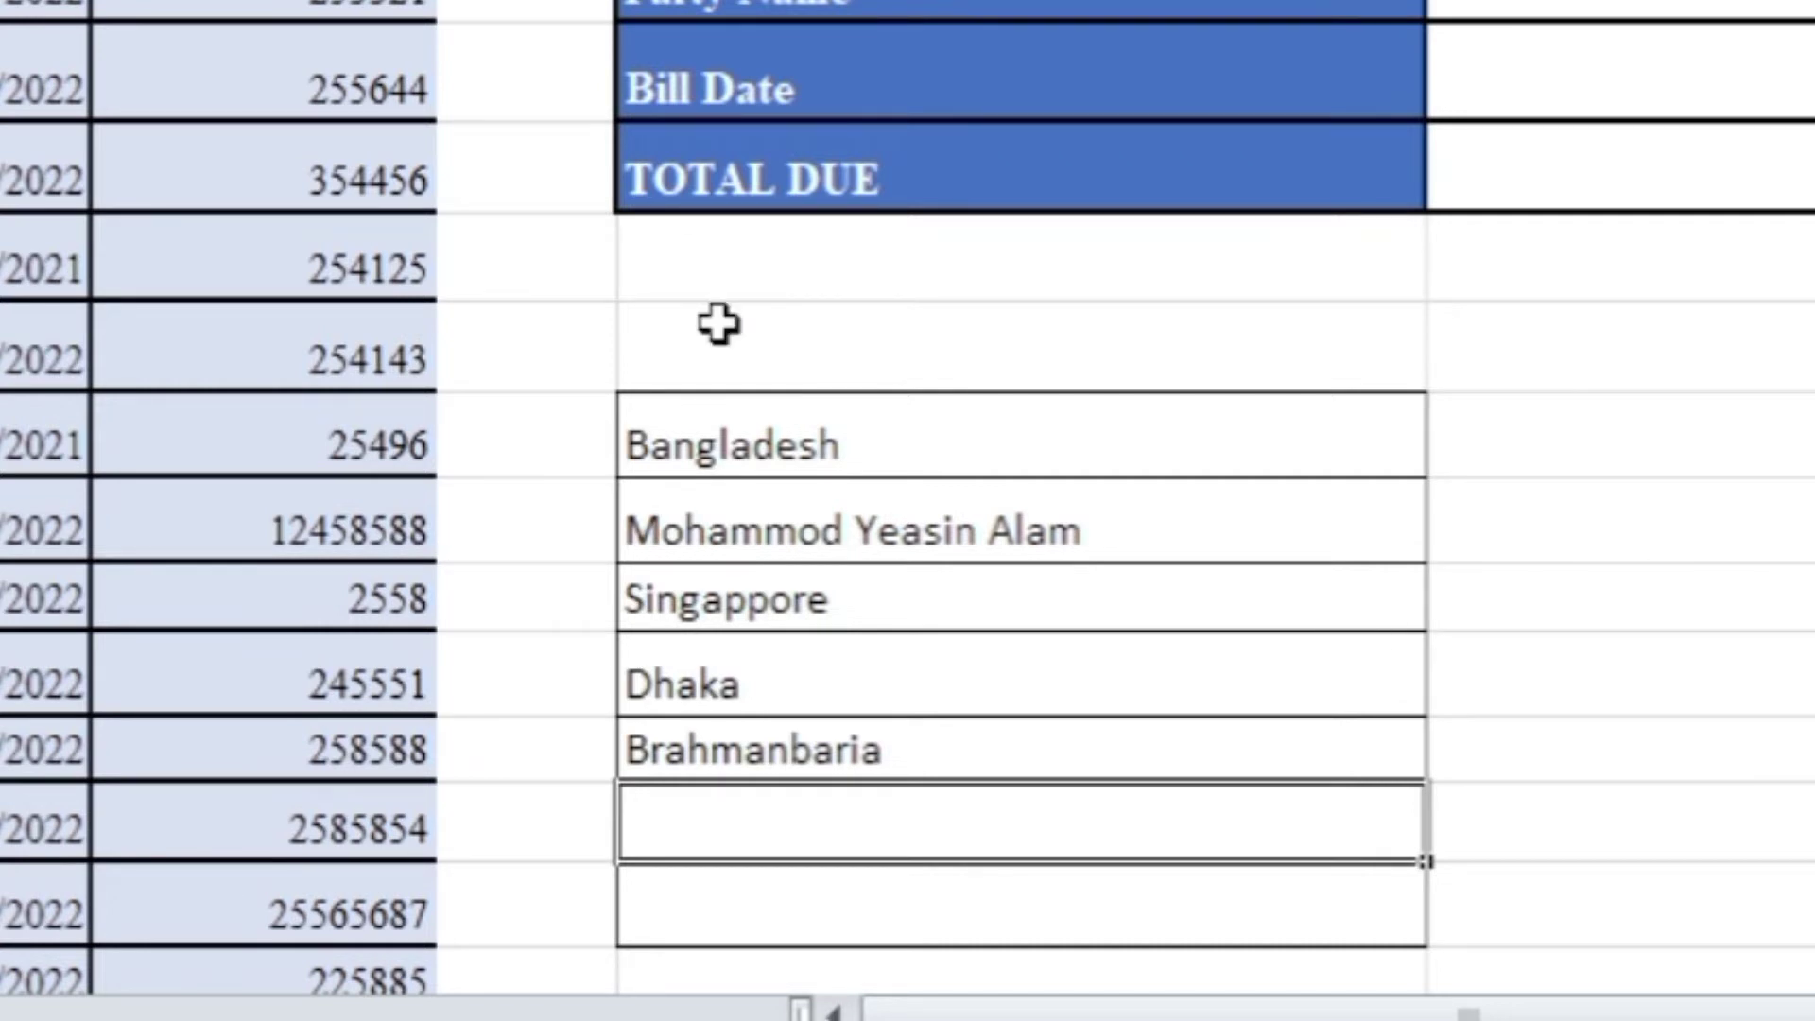
{"action": "left_click", "coordinate": [806, 608]}
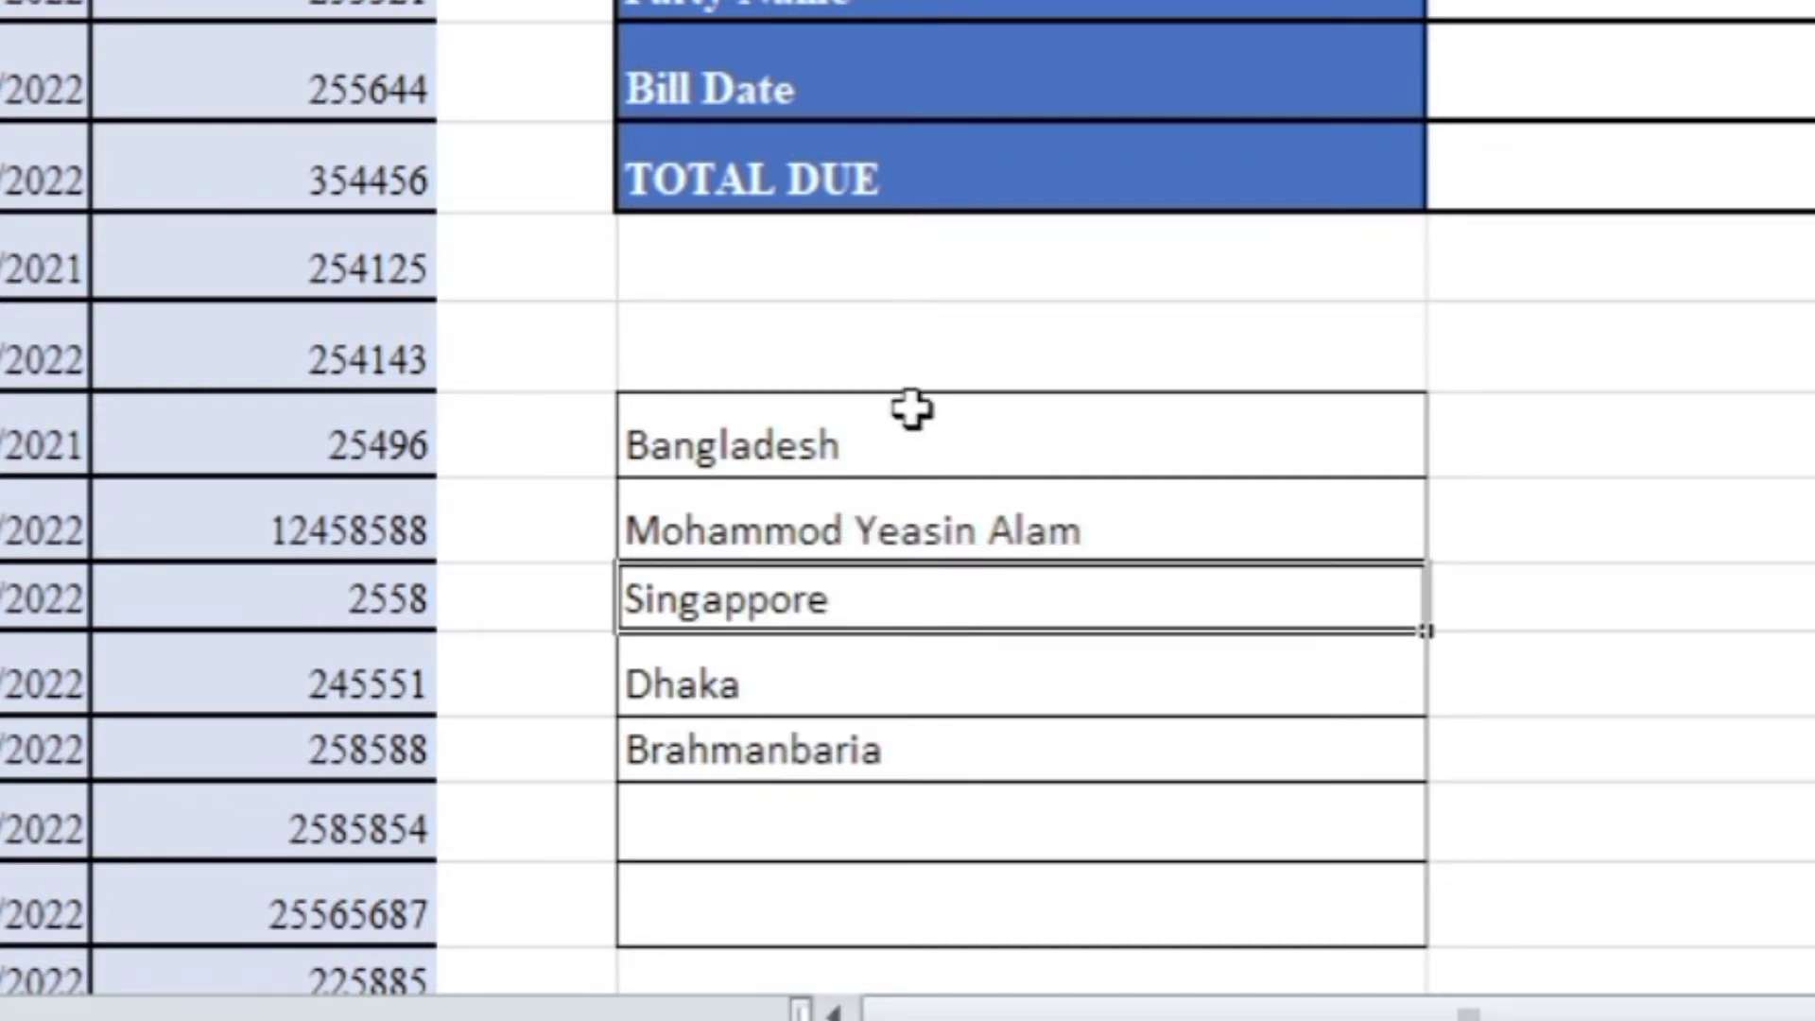
{"action": "left_click", "coordinate": [932, 526]}
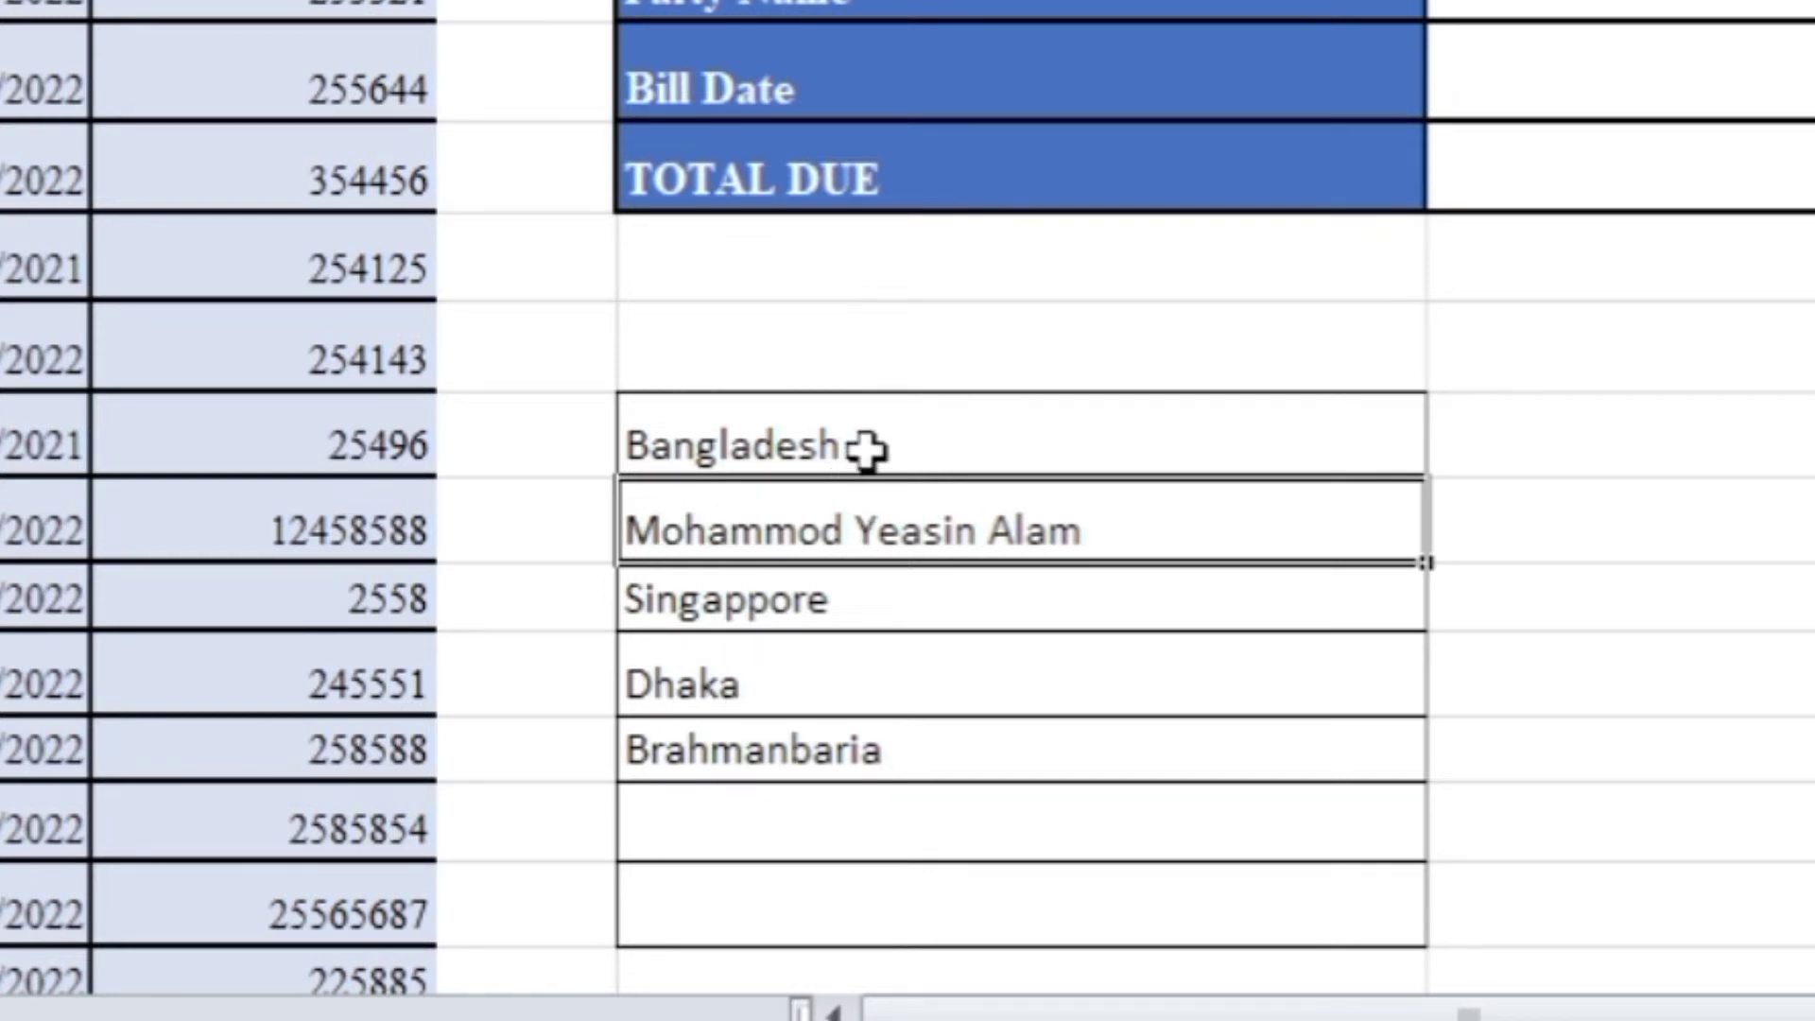
{"action": "left_click_drag", "start_coordinate": [867, 450], "coordinate": [849, 746]}
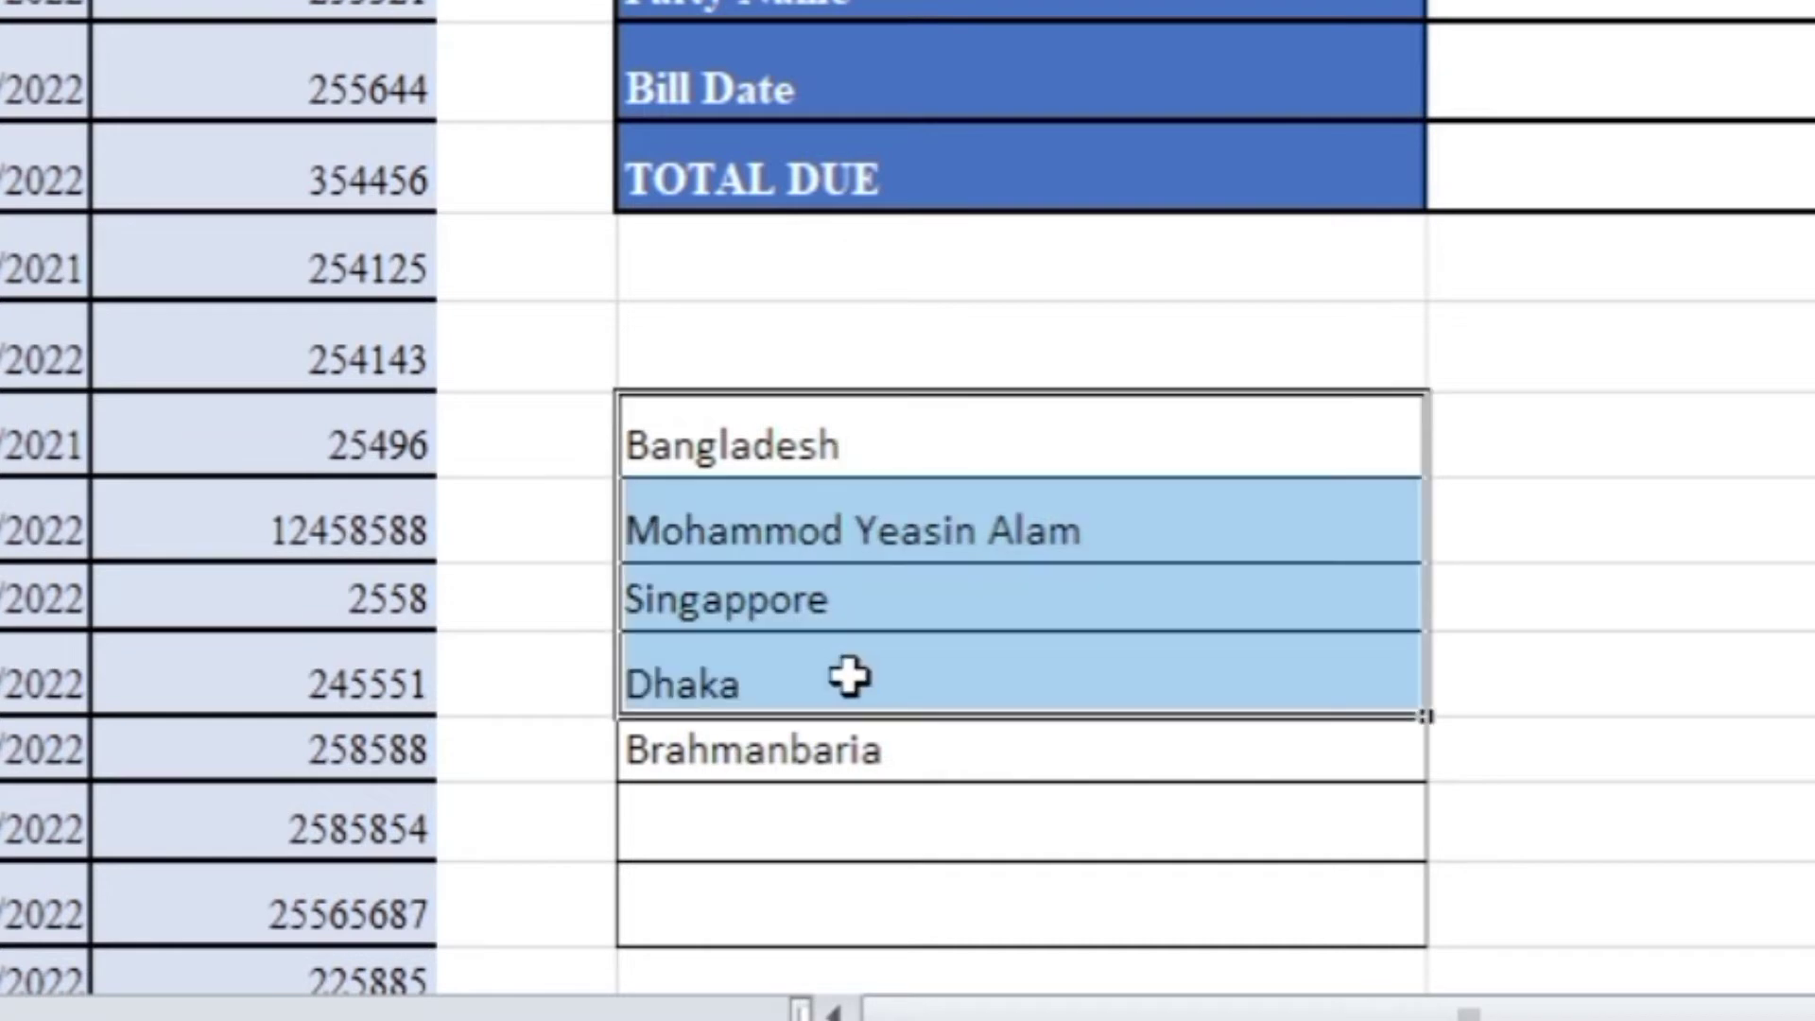
{"action": "left_click", "coordinate": [997, 583]}
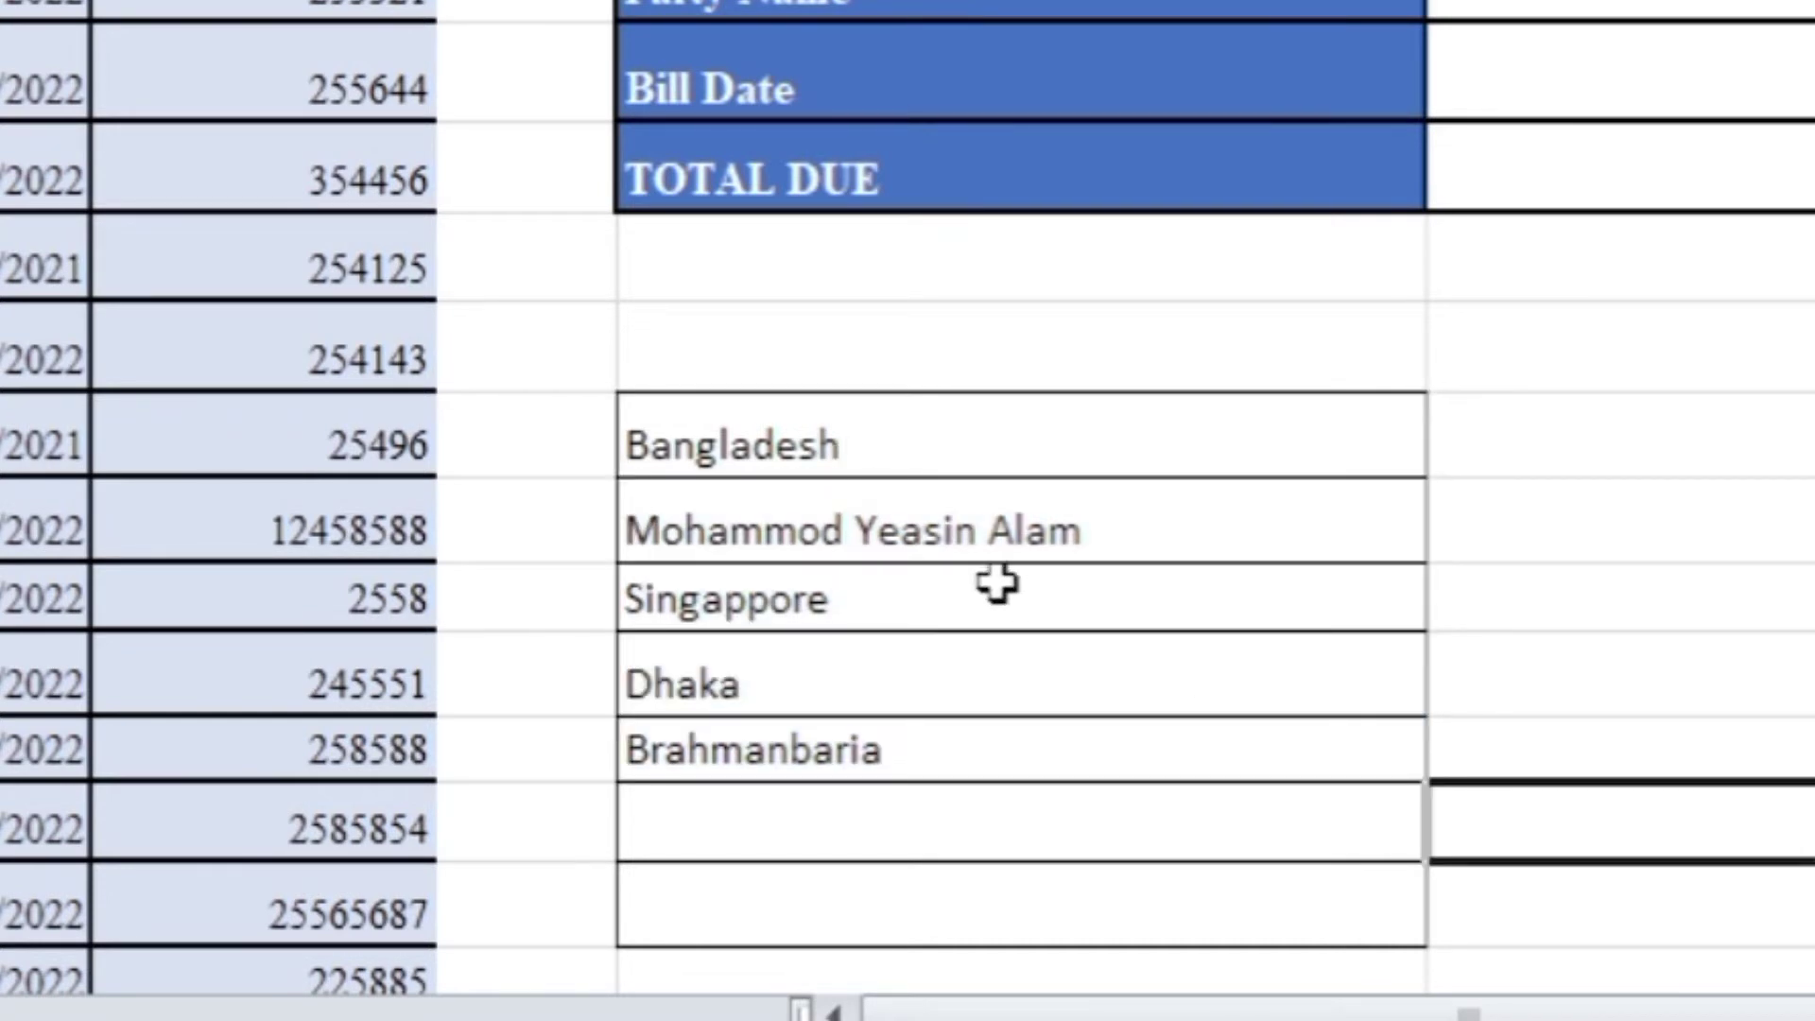
{"action": "left_click", "coordinate": [996, 527]}
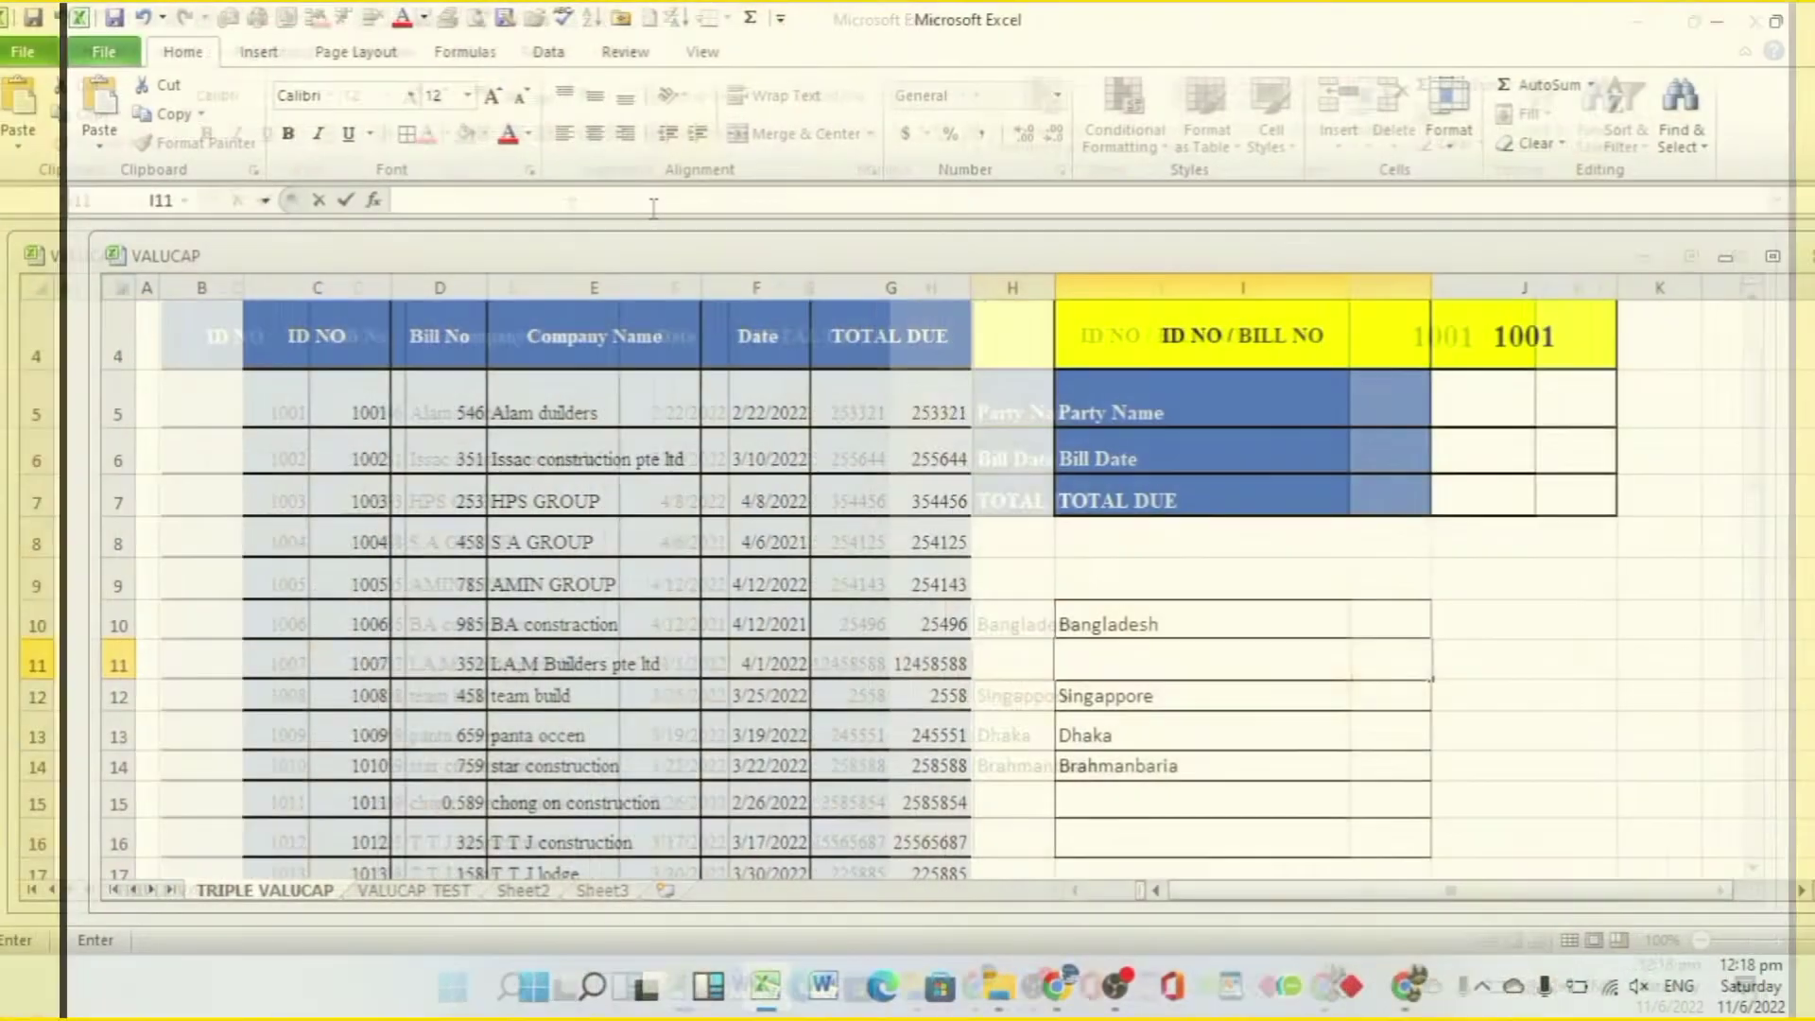
{"action": "type", "text": "ye"}
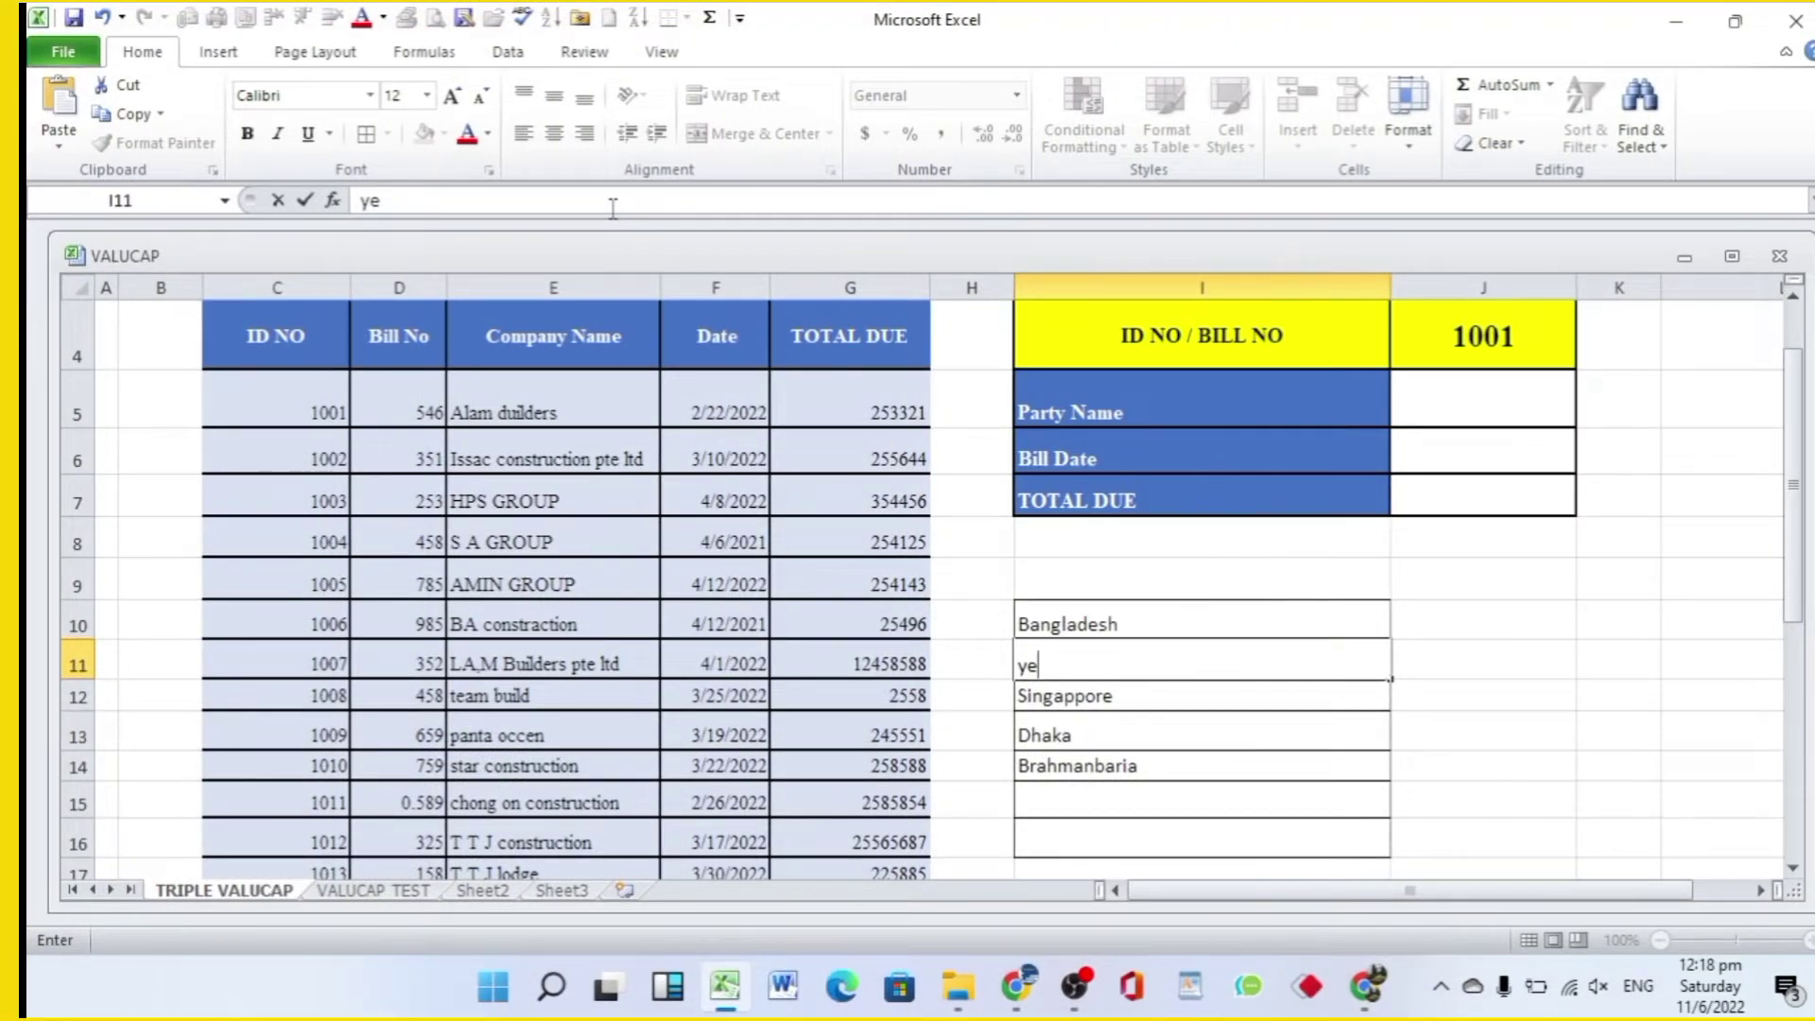
{"action": "key", "text": "Escape"}
{"action": "key", "text": "Down"}
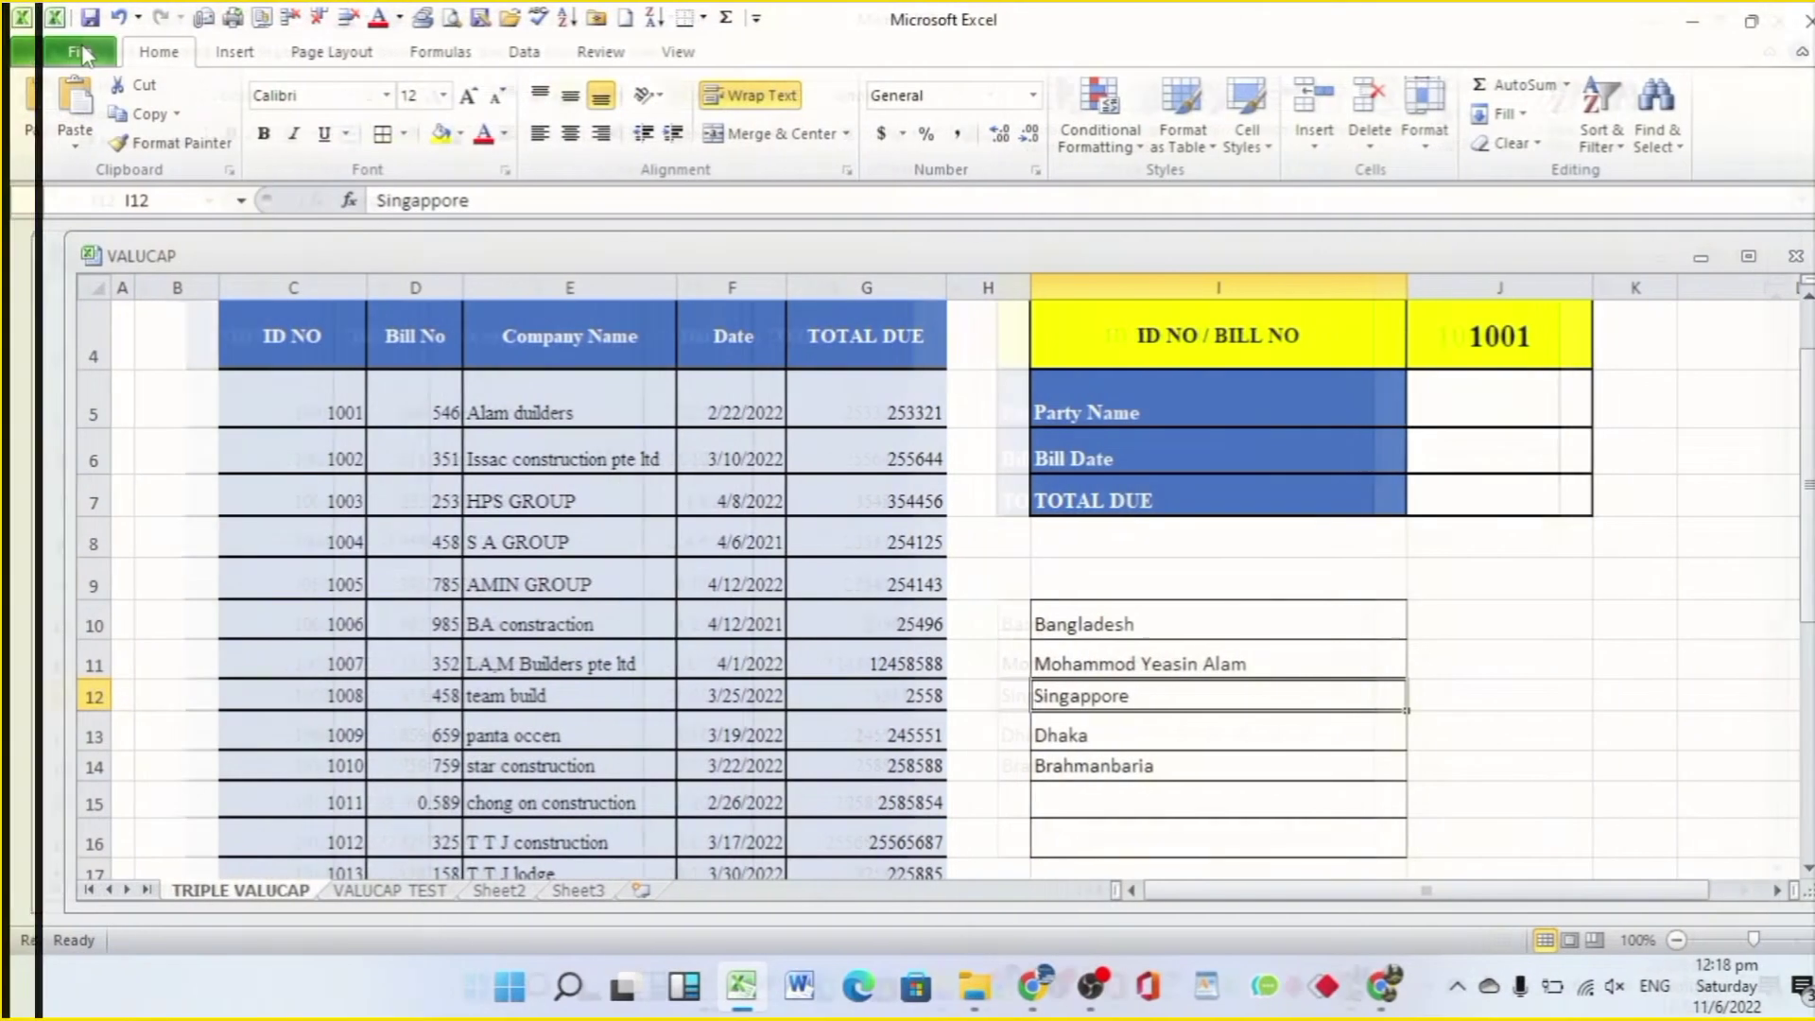
Open Excel Options from the File menu.
{"action": "left_click", "coordinate": [65, 43]}
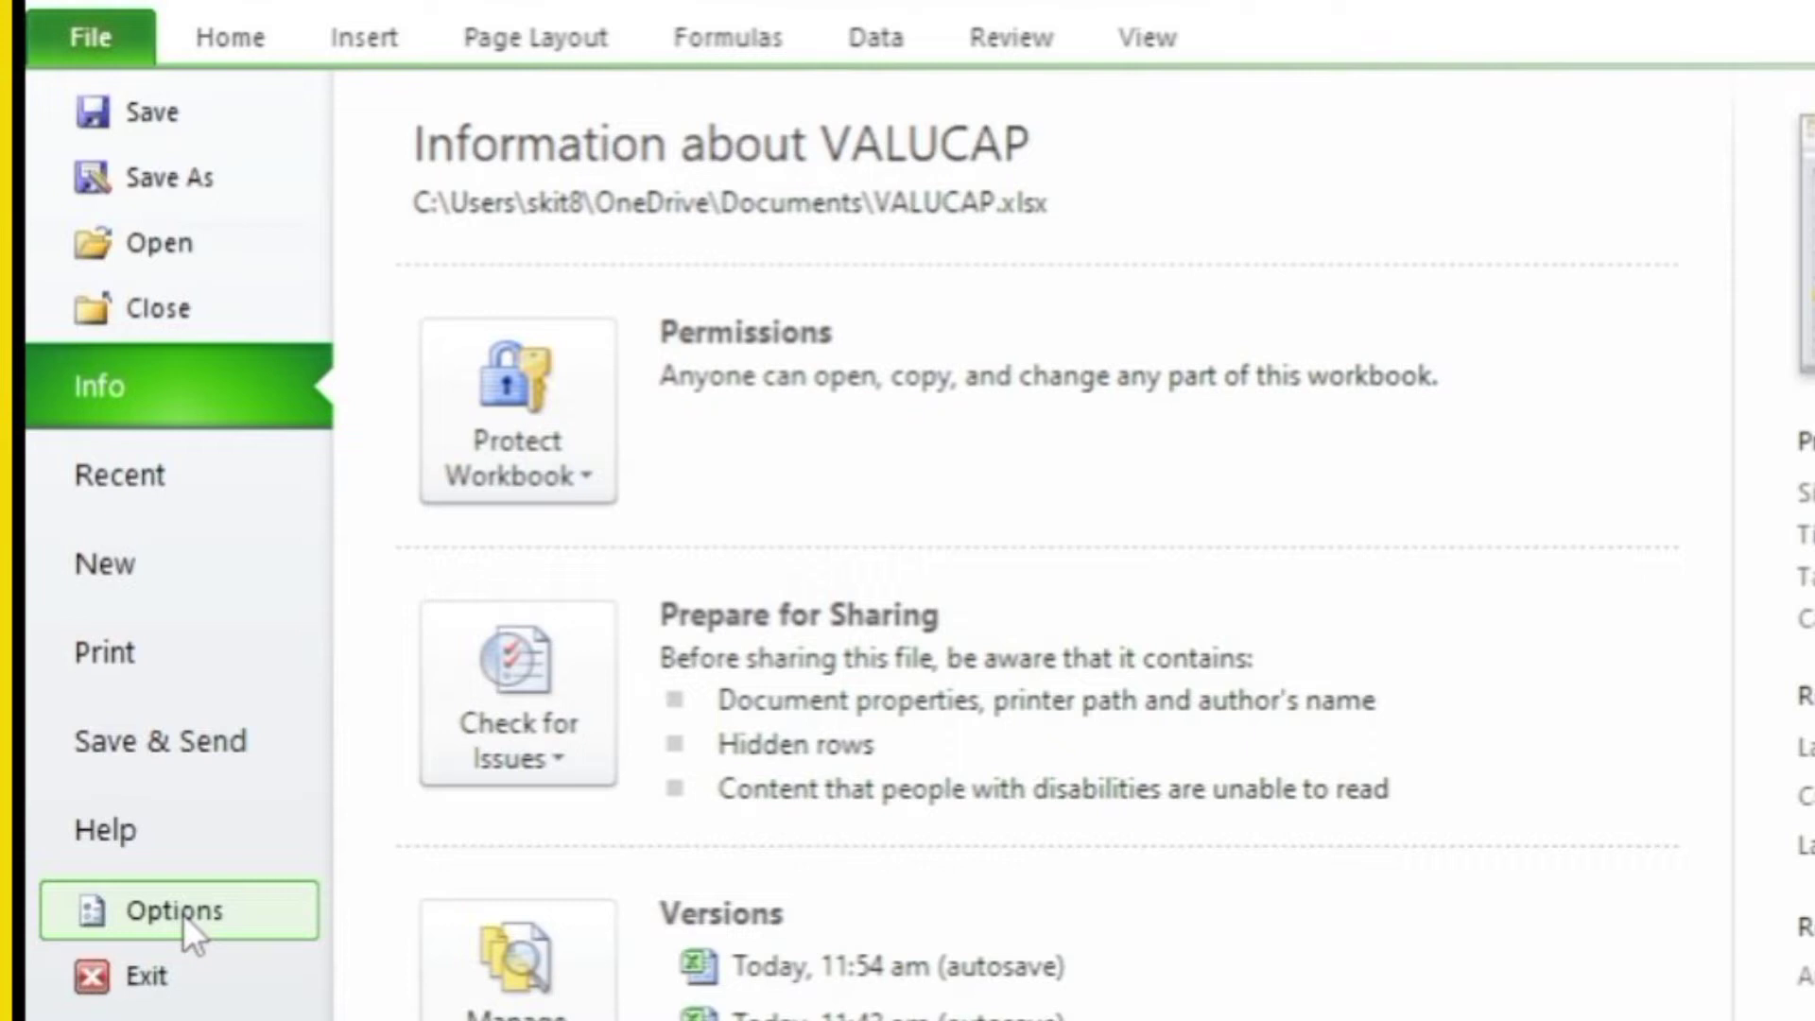
{"action": "left_click", "coordinate": [184, 913]}
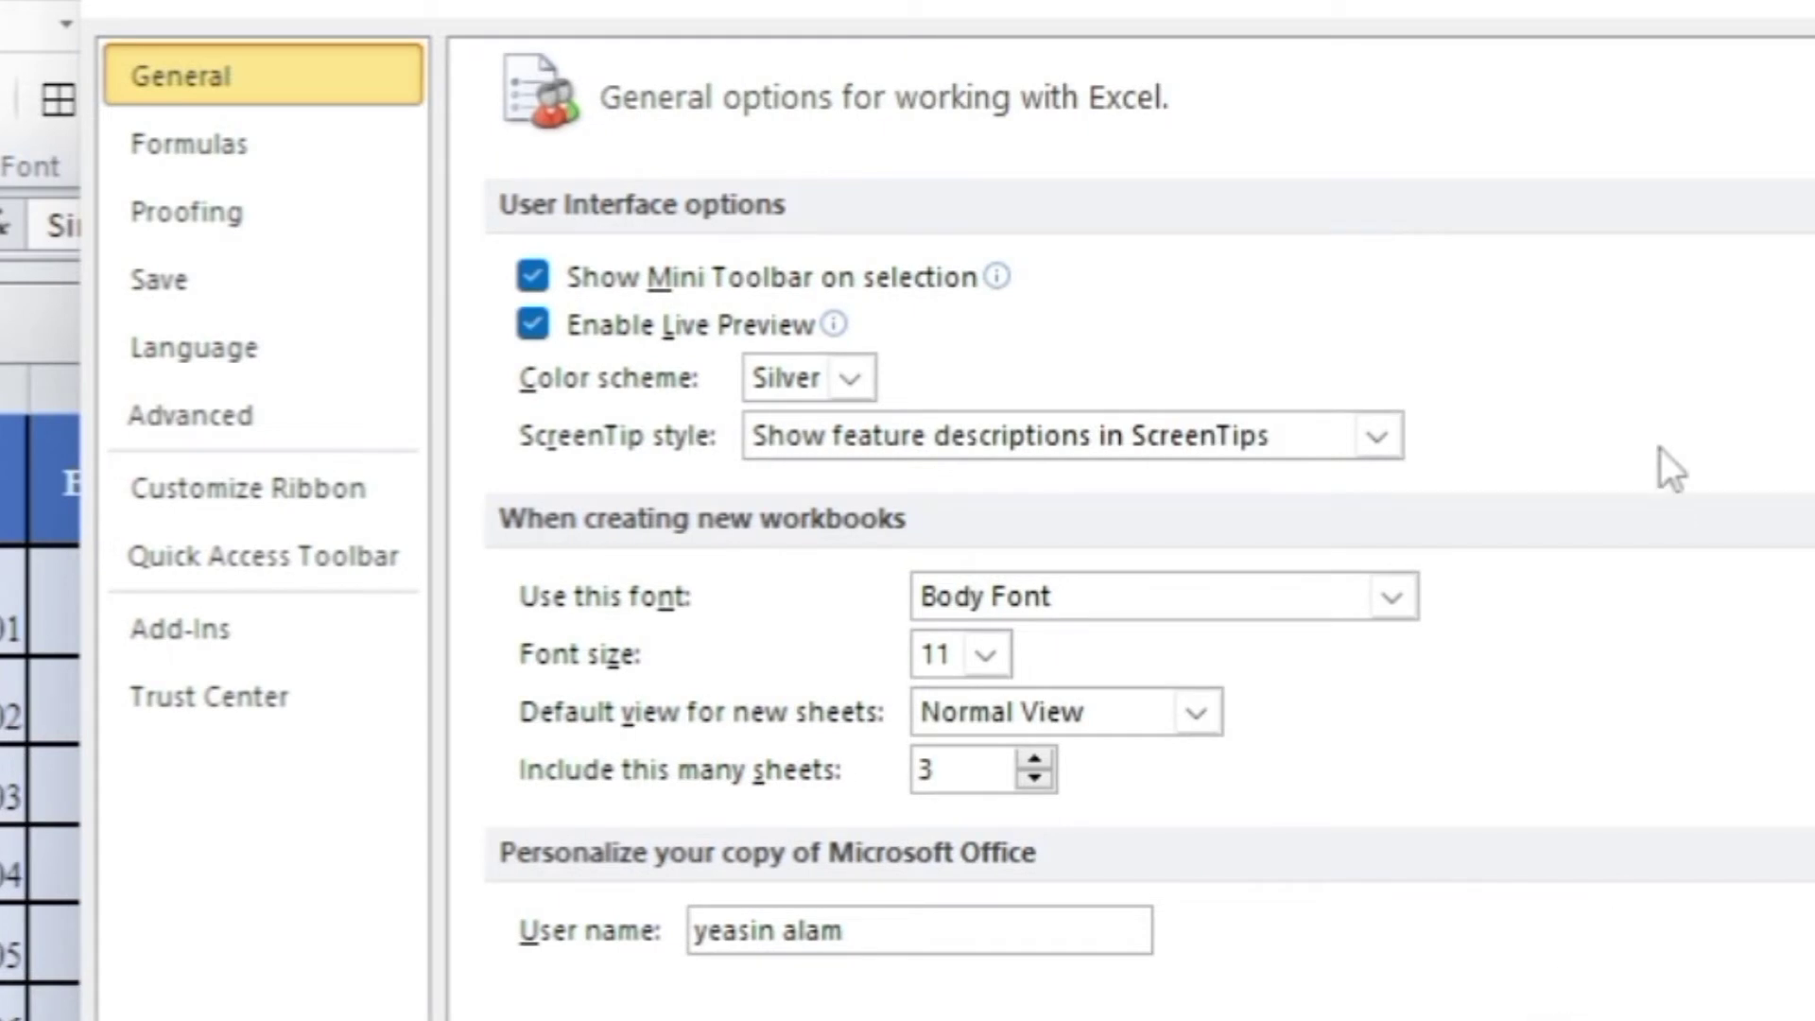
In Proofing, uncheck Ignore words in UPPERCASE and Ignore words that contain numbers, then open AutoCorrect Options.
{"action": "left_click", "coordinate": [208, 214]}
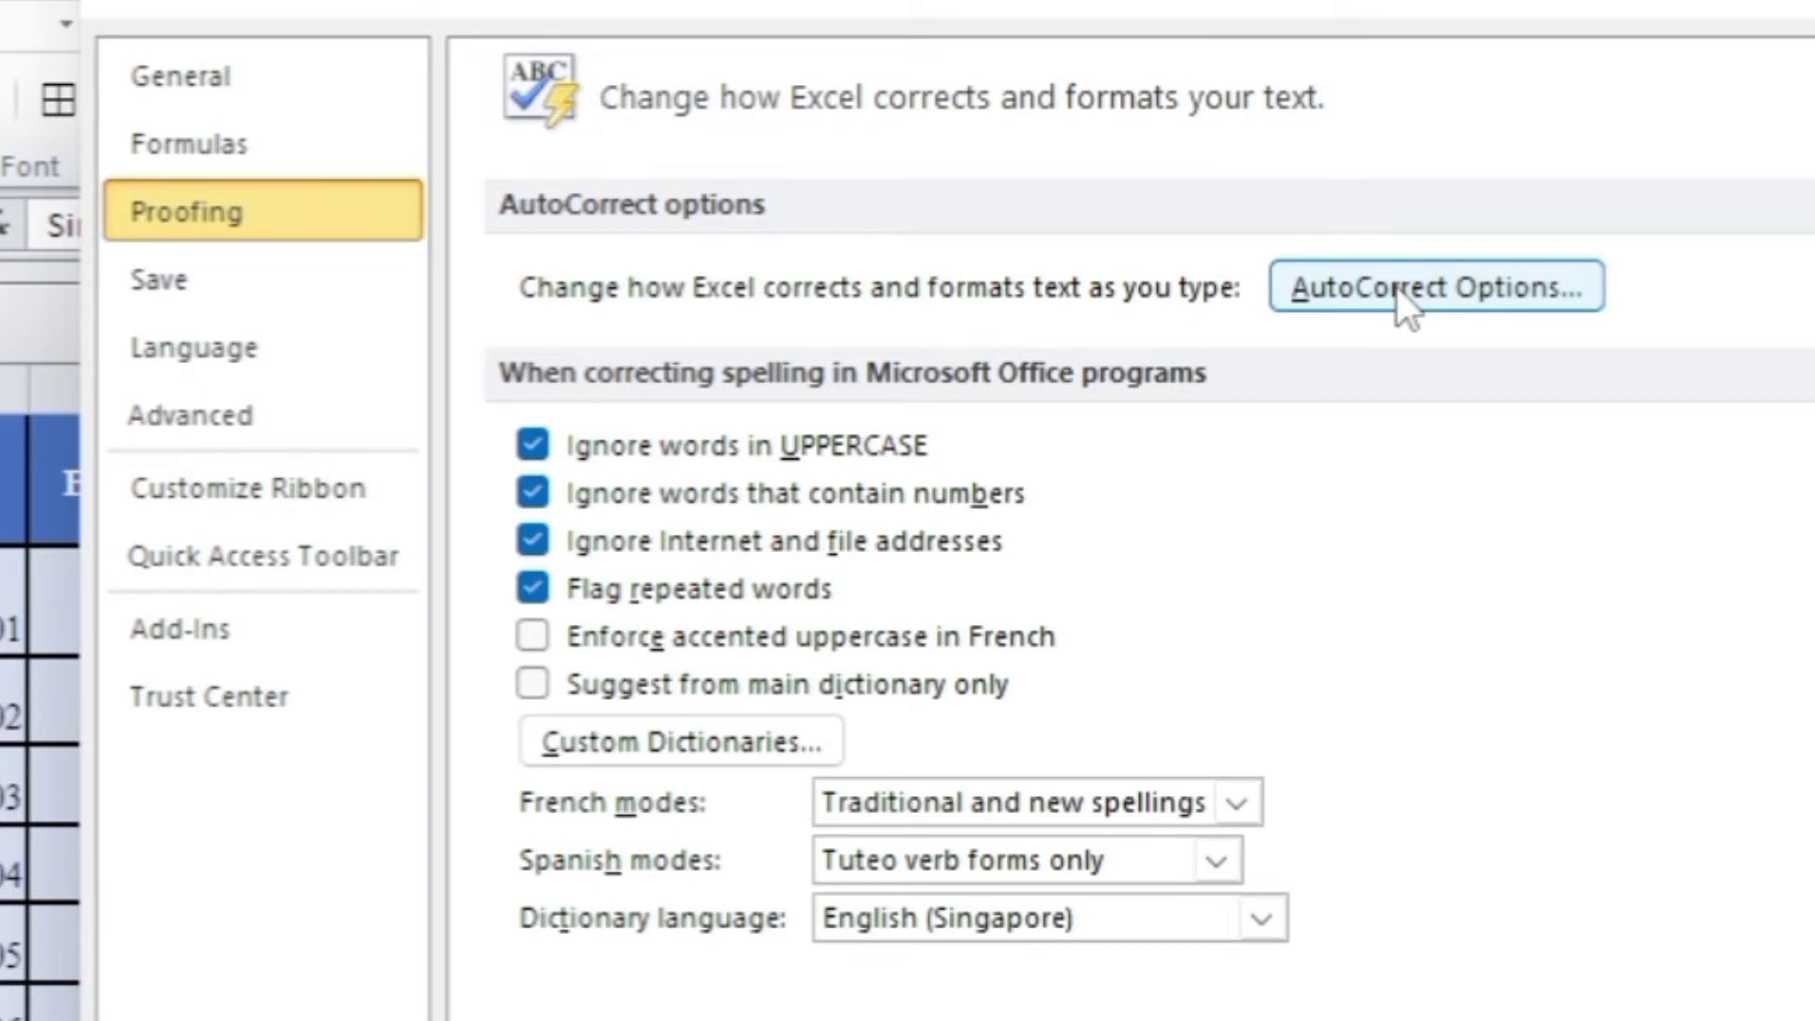
{"action": "left_click", "coordinate": [535, 446]}
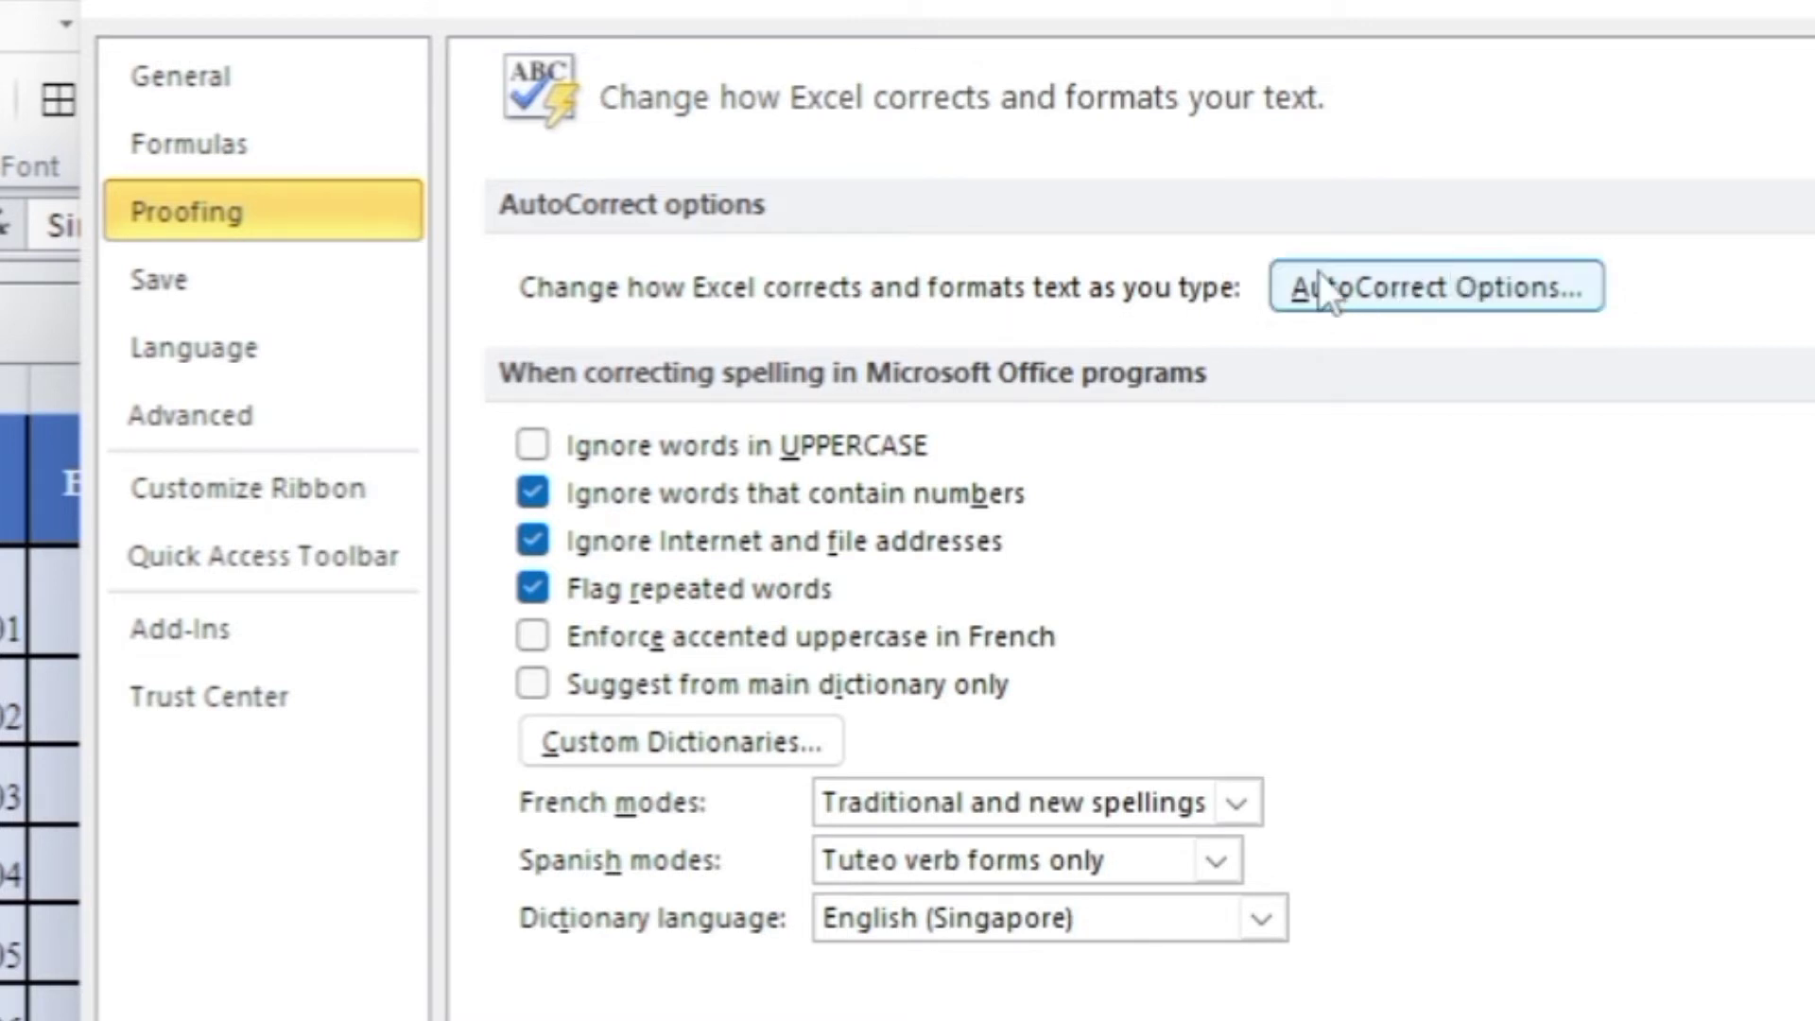
{"action": "left_click", "coordinate": [531, 491]}
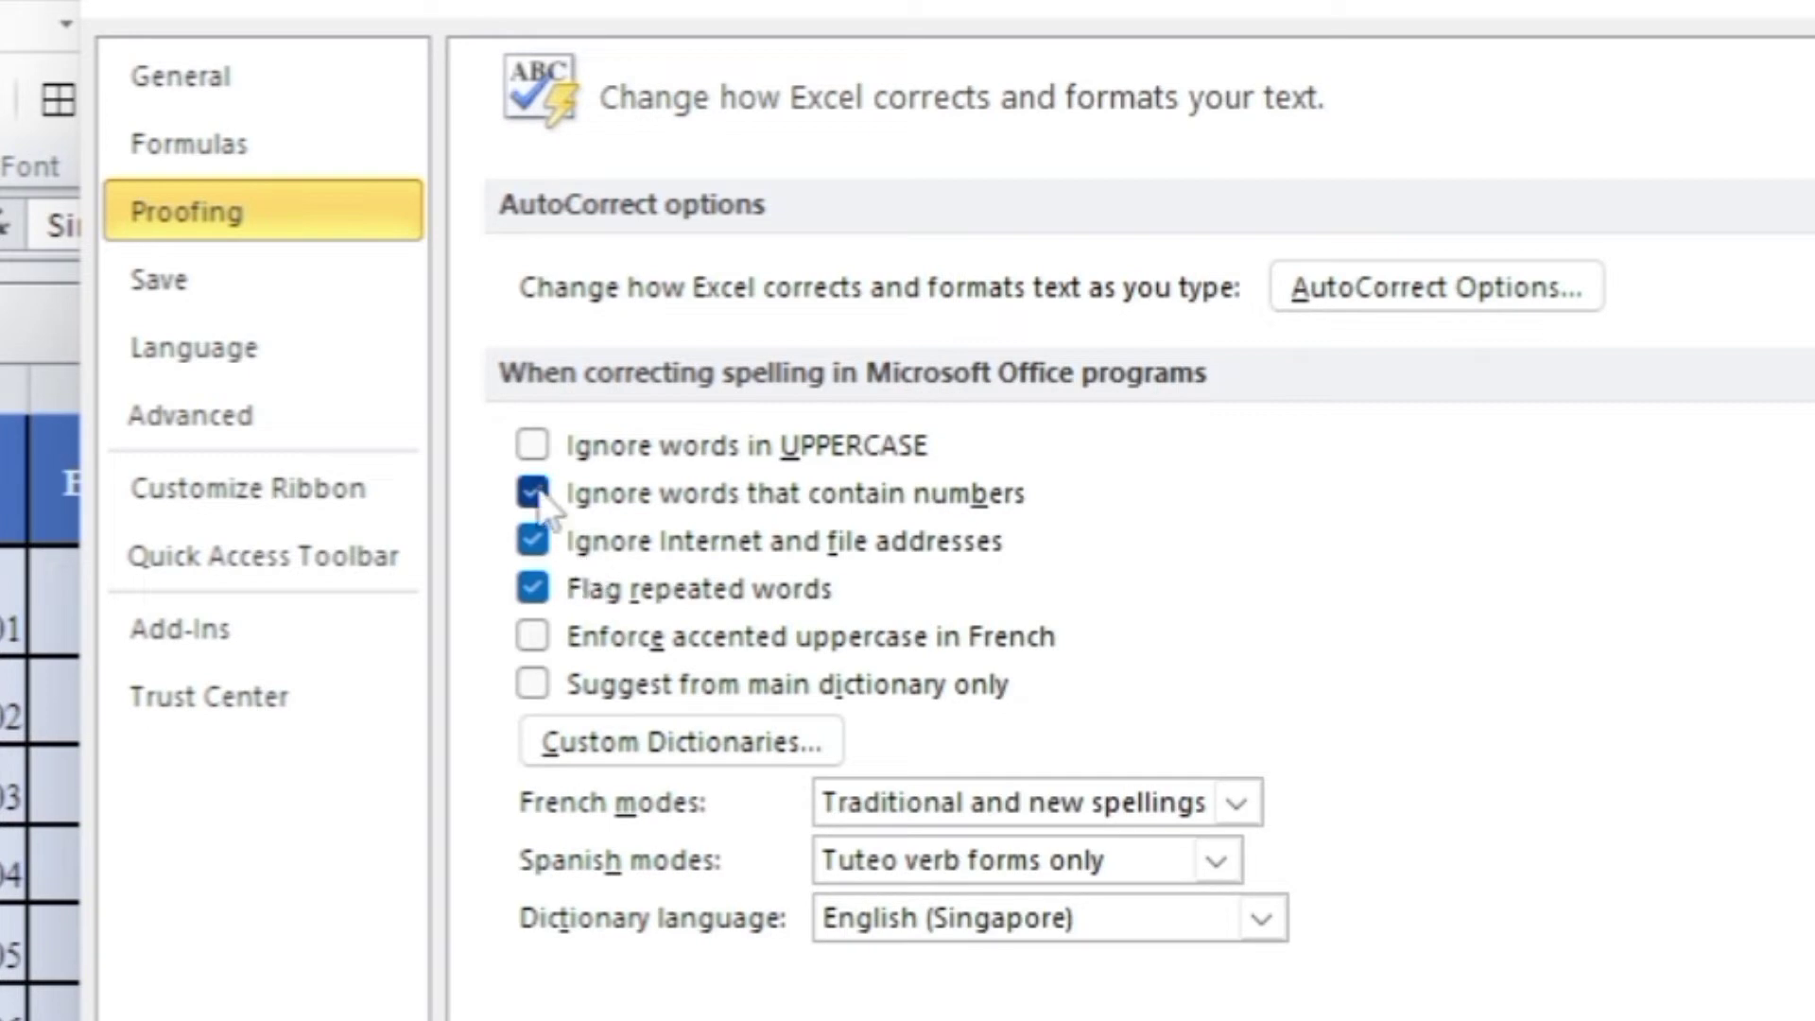
{"action": "left_click", "coordinate": [533, 493]}
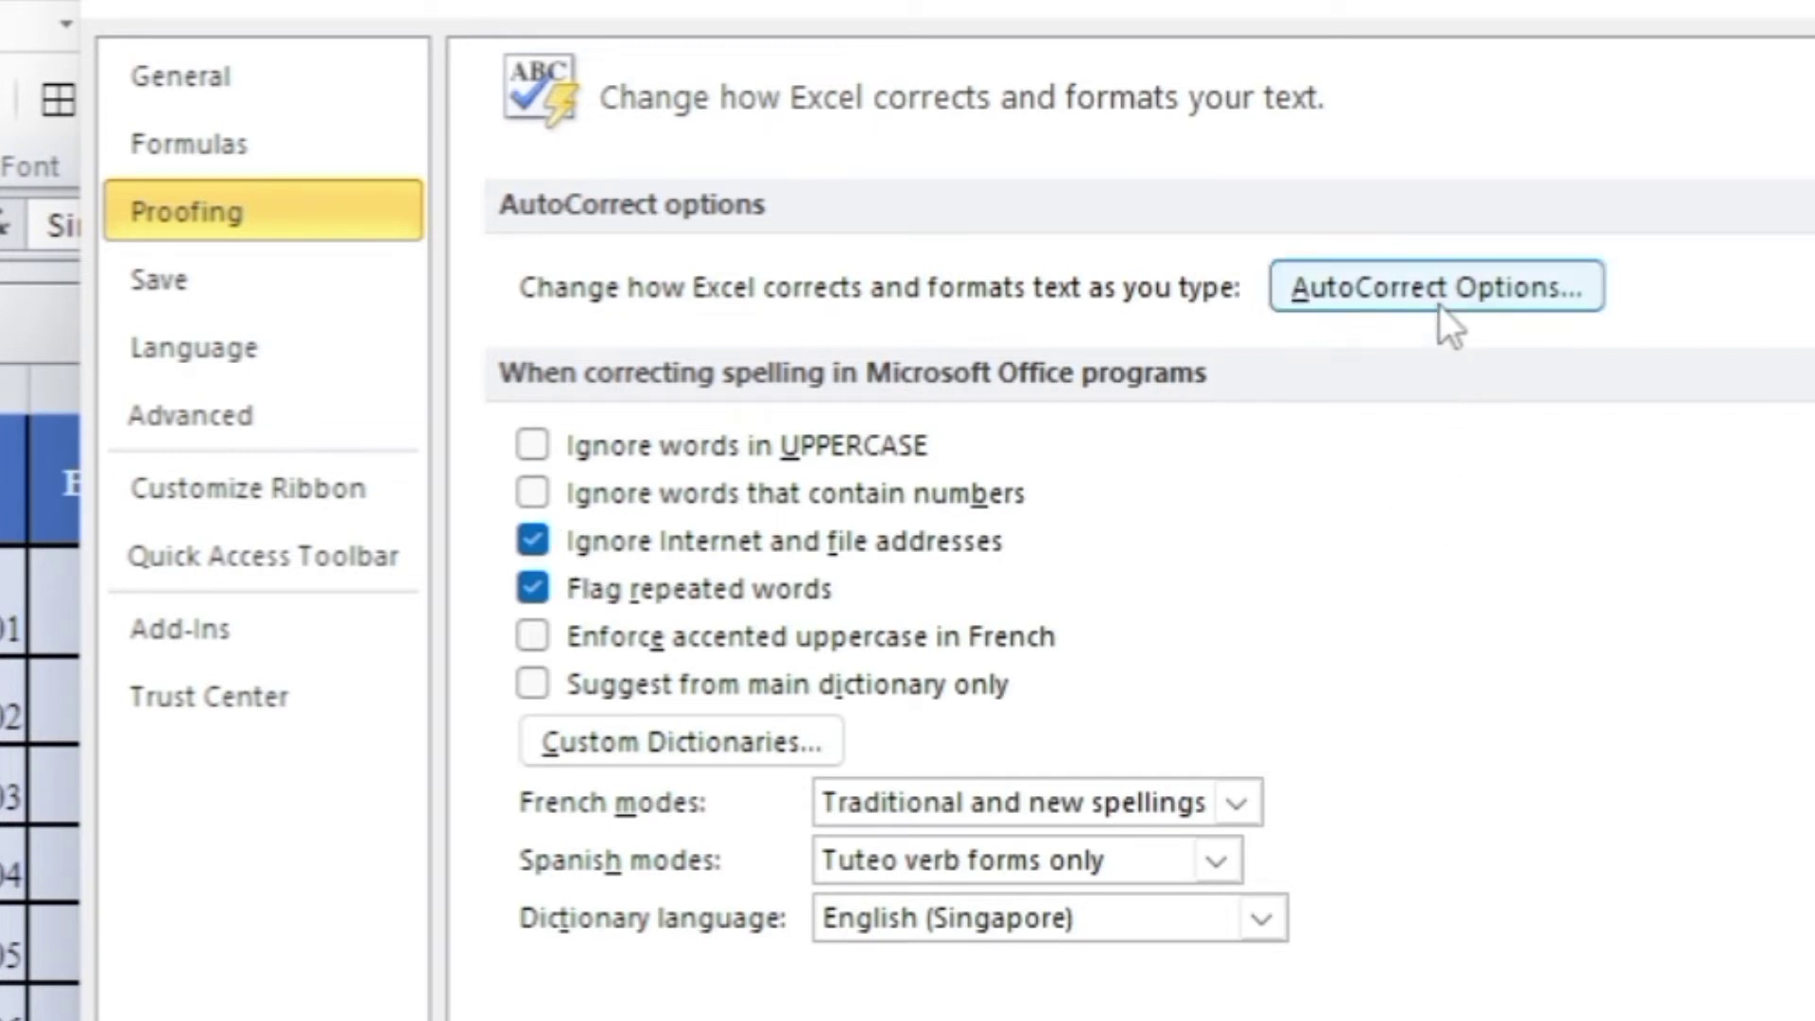
{"action": "left_click", "coordinate": [1403, 288]}
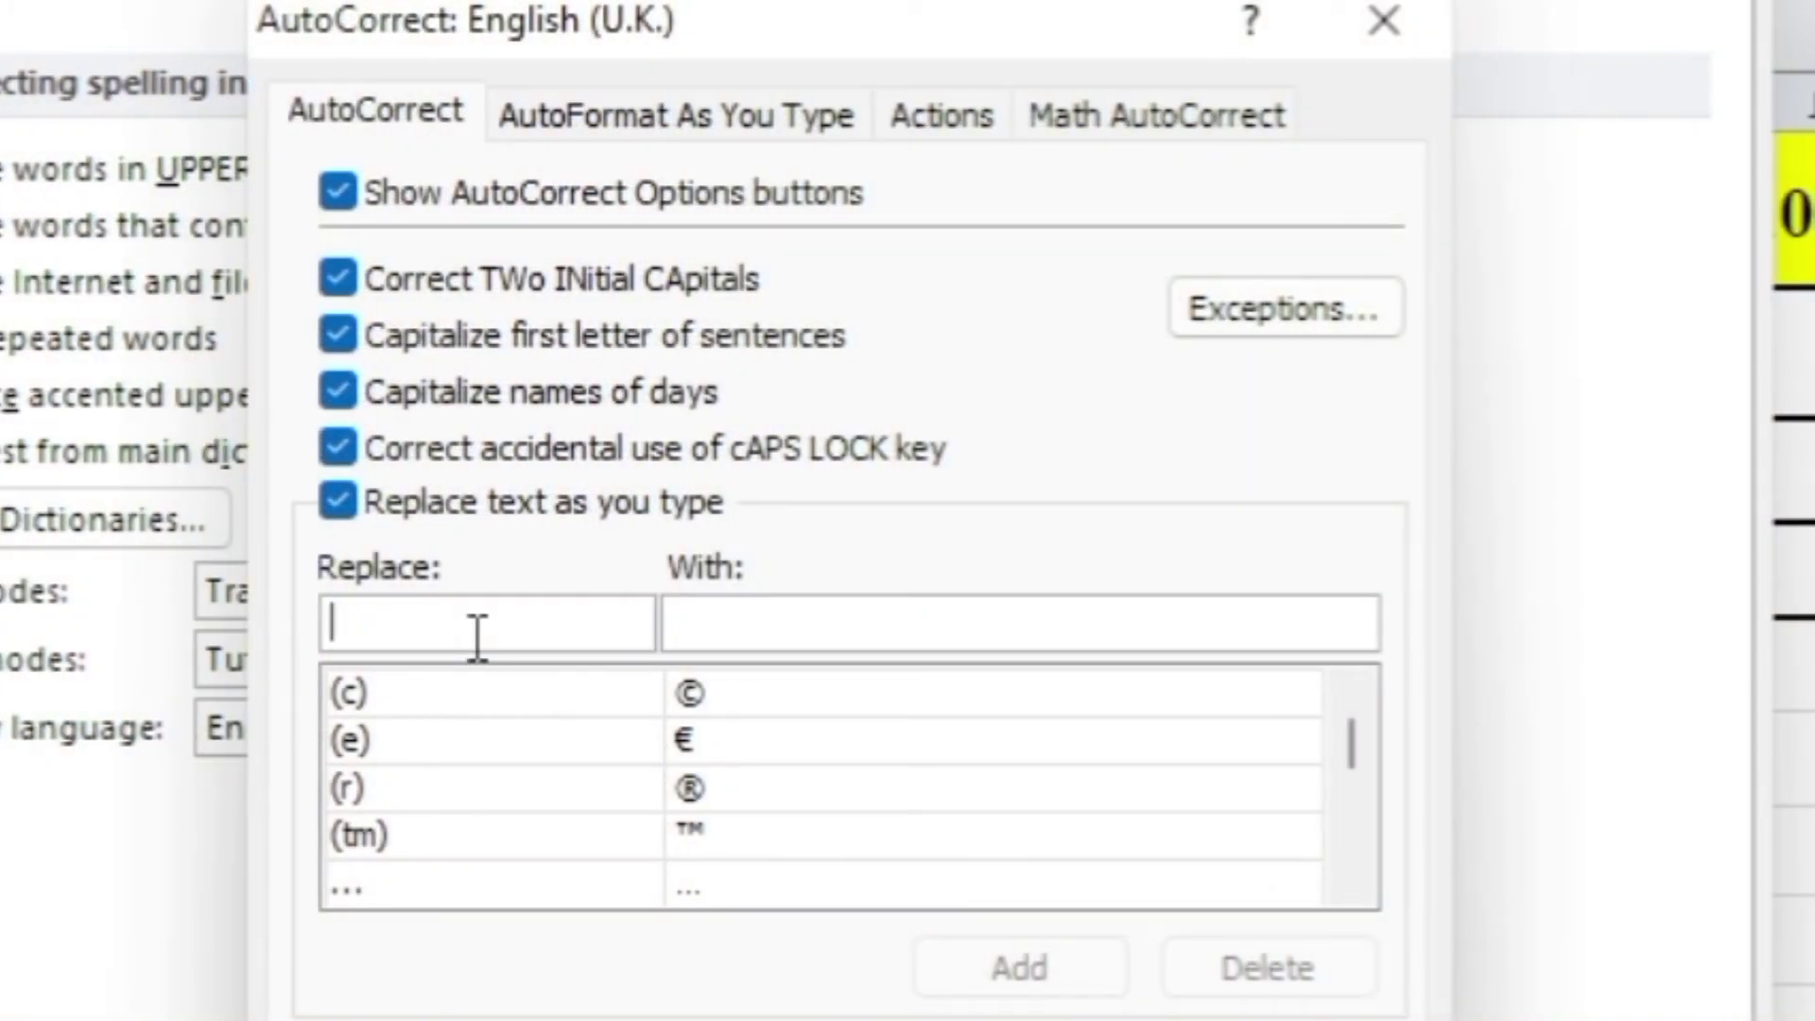
Add AutoCorrect entries ca → canada and uk → Uniteed Kindom.
{"action": "type", "text": "ca"}
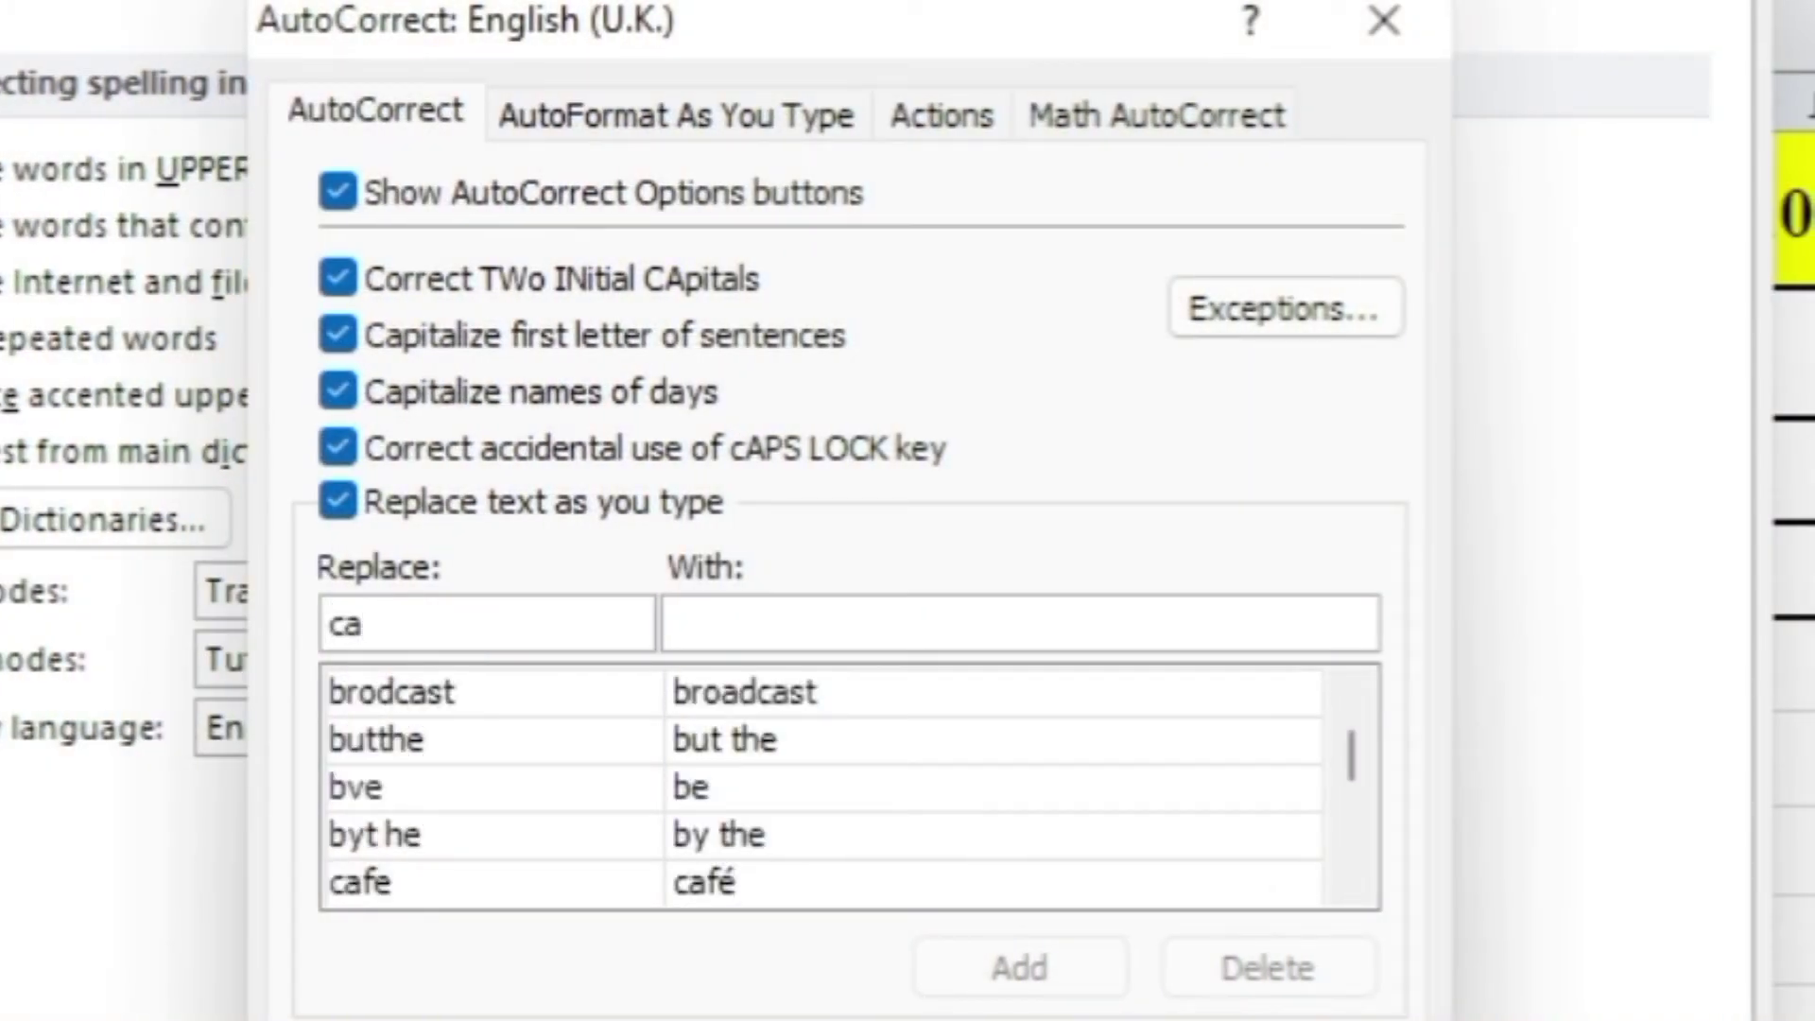
{"action": "left_click", "coordinate": [828, 613]}
{"action": "type", "text": "cana"}
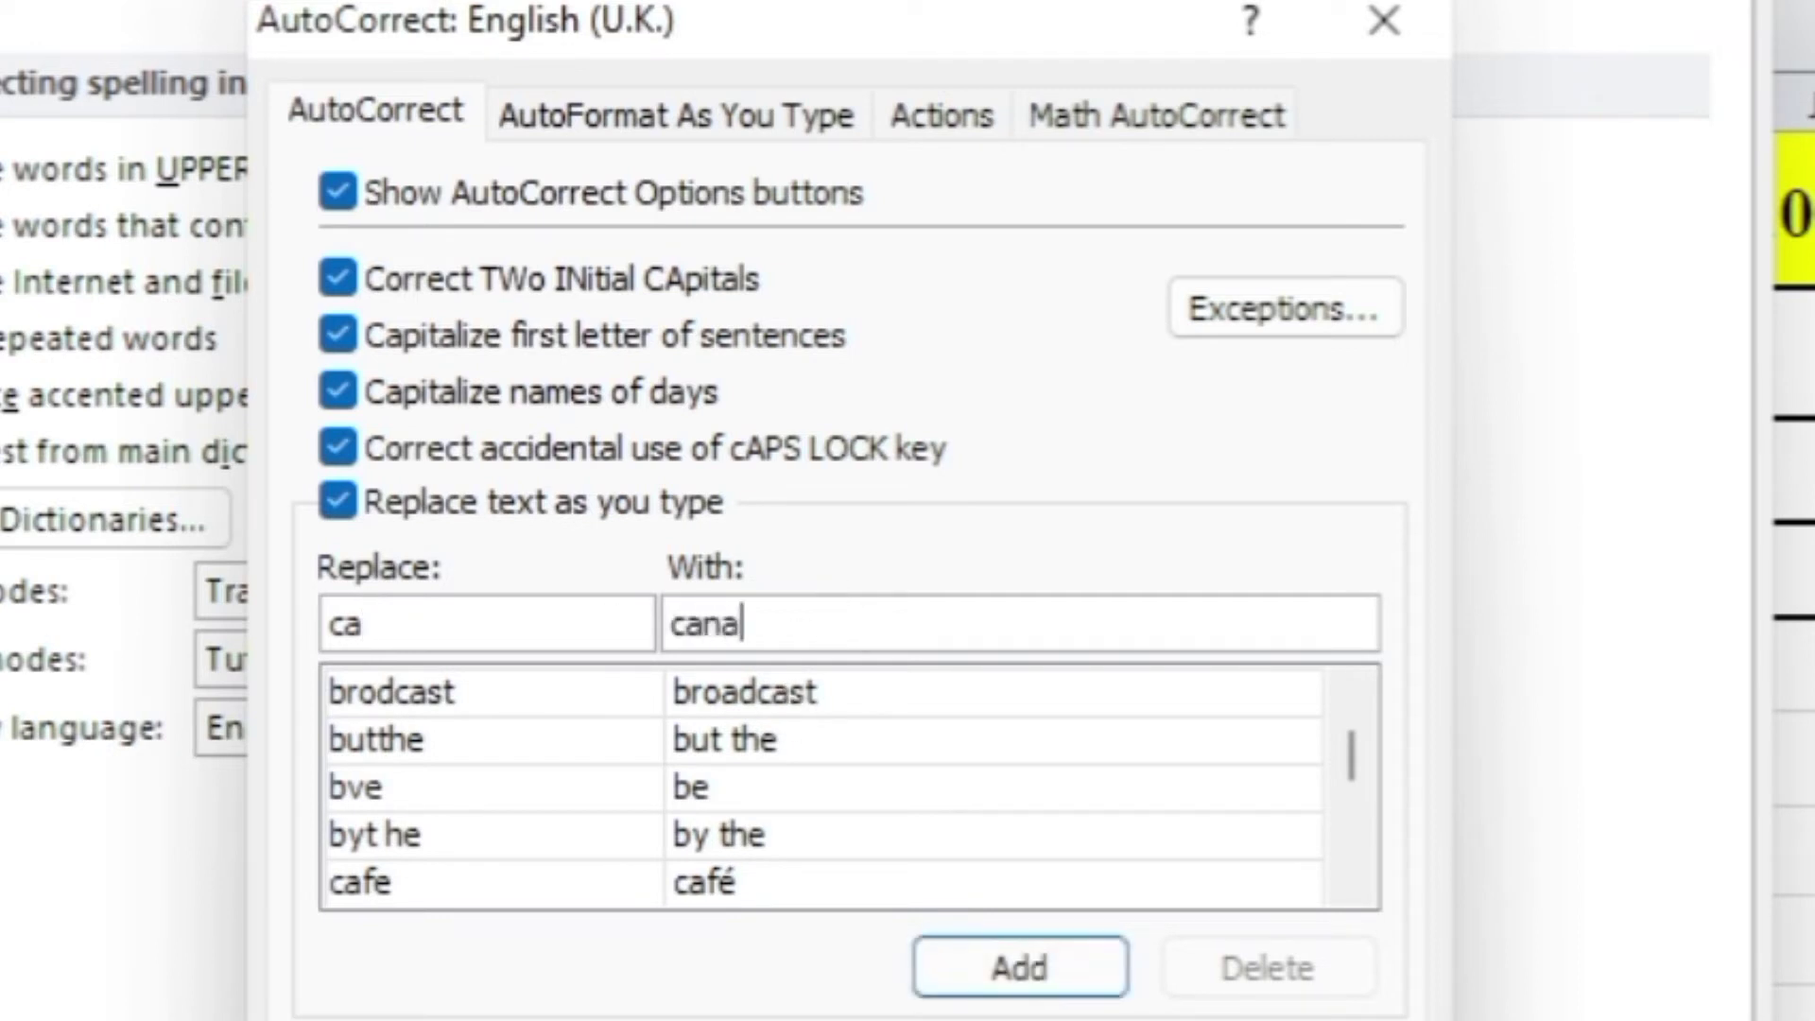
{"action": "type", "text": "da"}
{"action": "left_click", "coordinate": [1016, 965]}
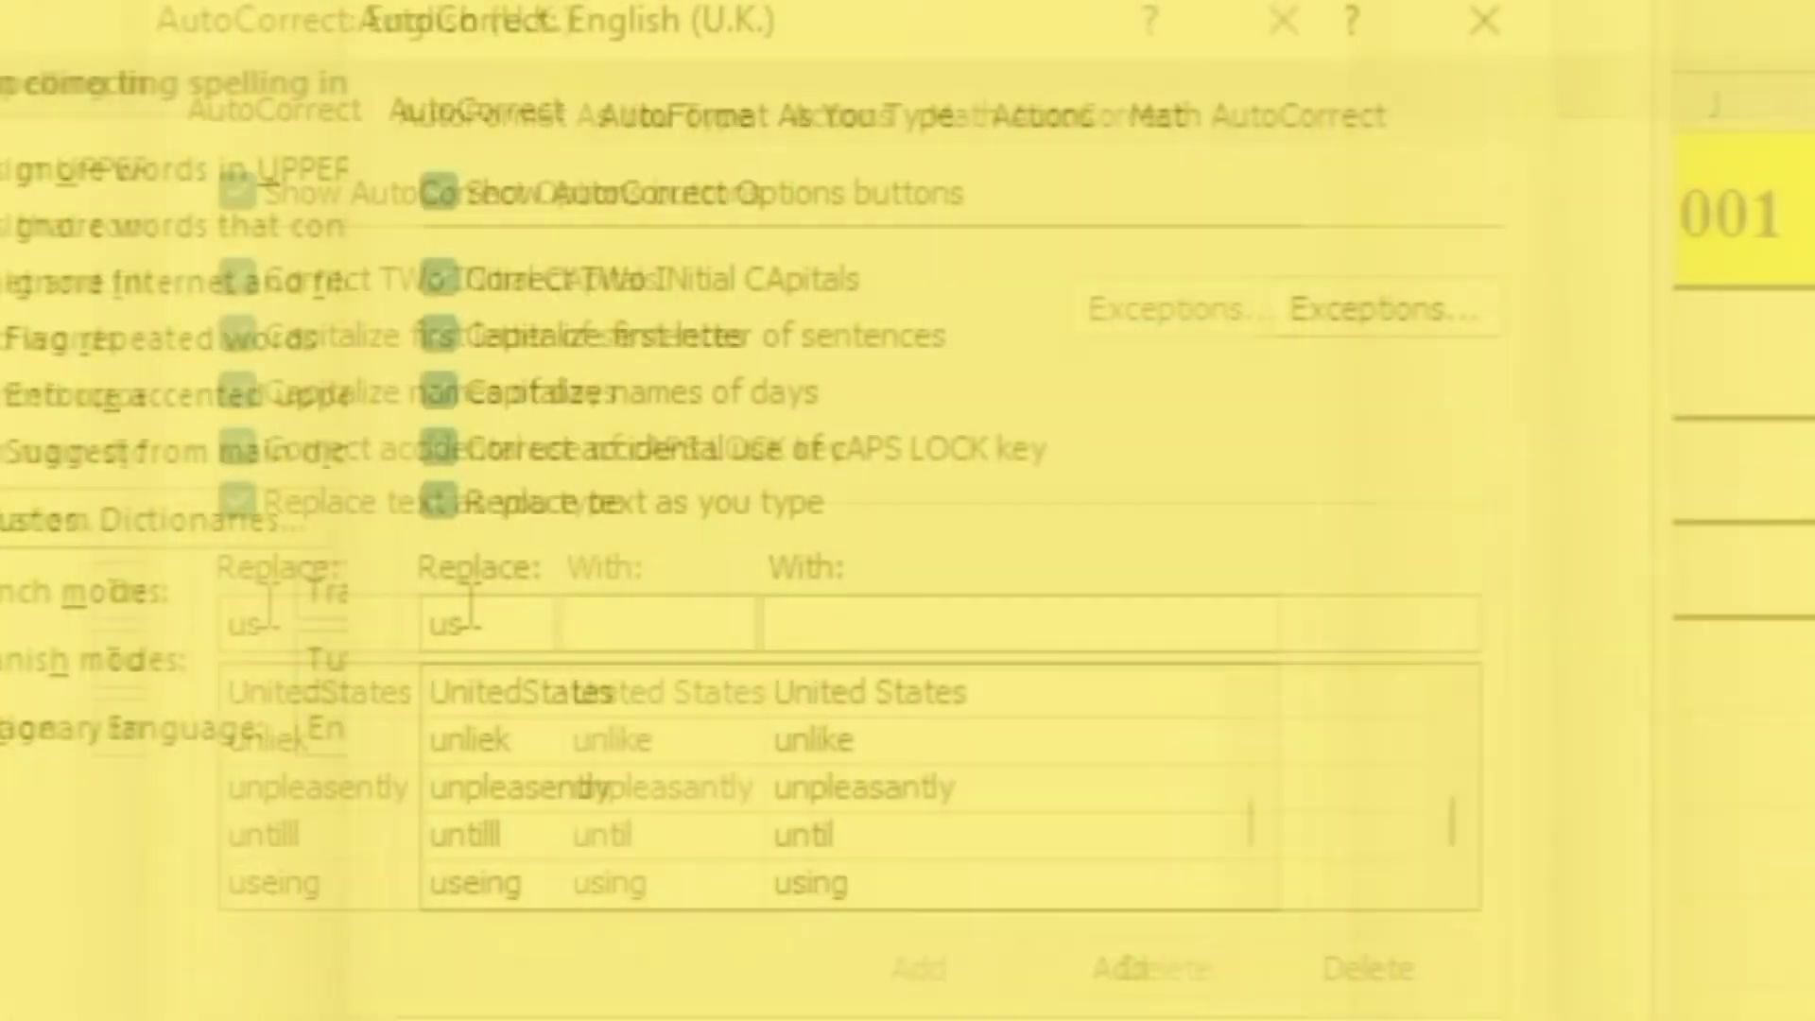
{"action": "type", "text": "uk"}
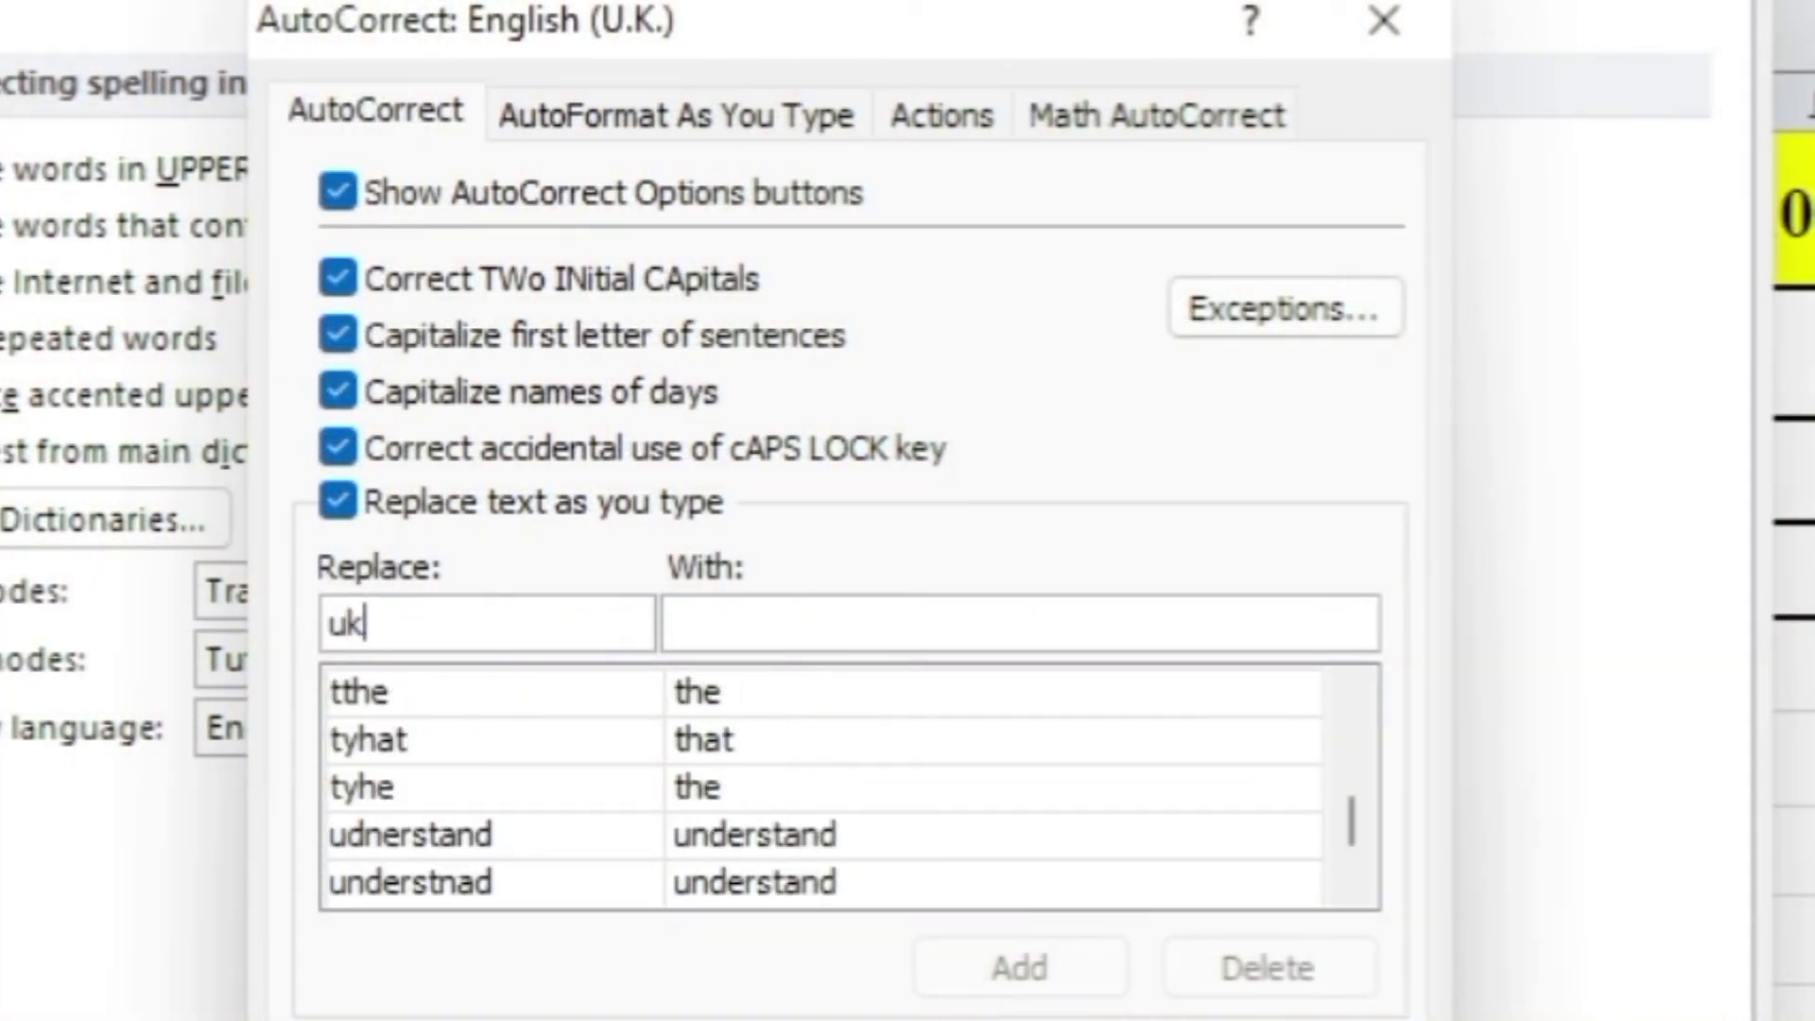
{"action": "left_click", "coordinate": [757, 615]}
{"action": "type", "text": "Unit"}
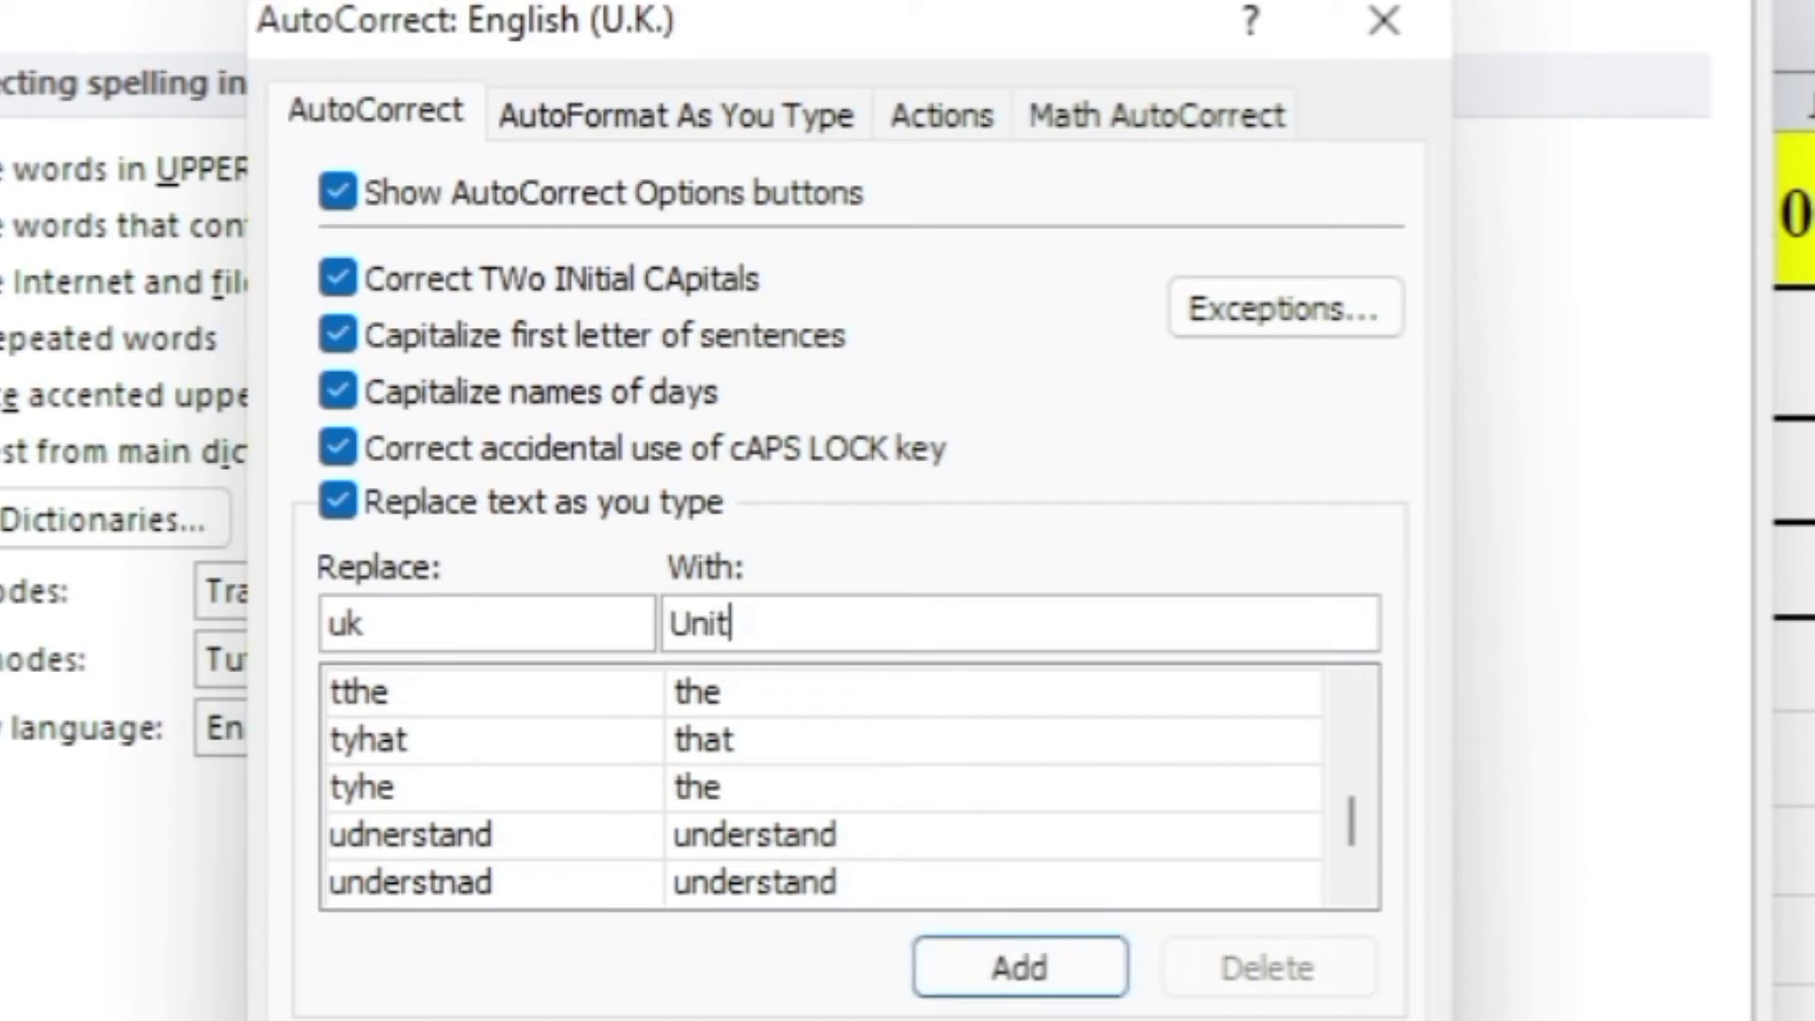
{"action": "type", "text": "eed Ki"}
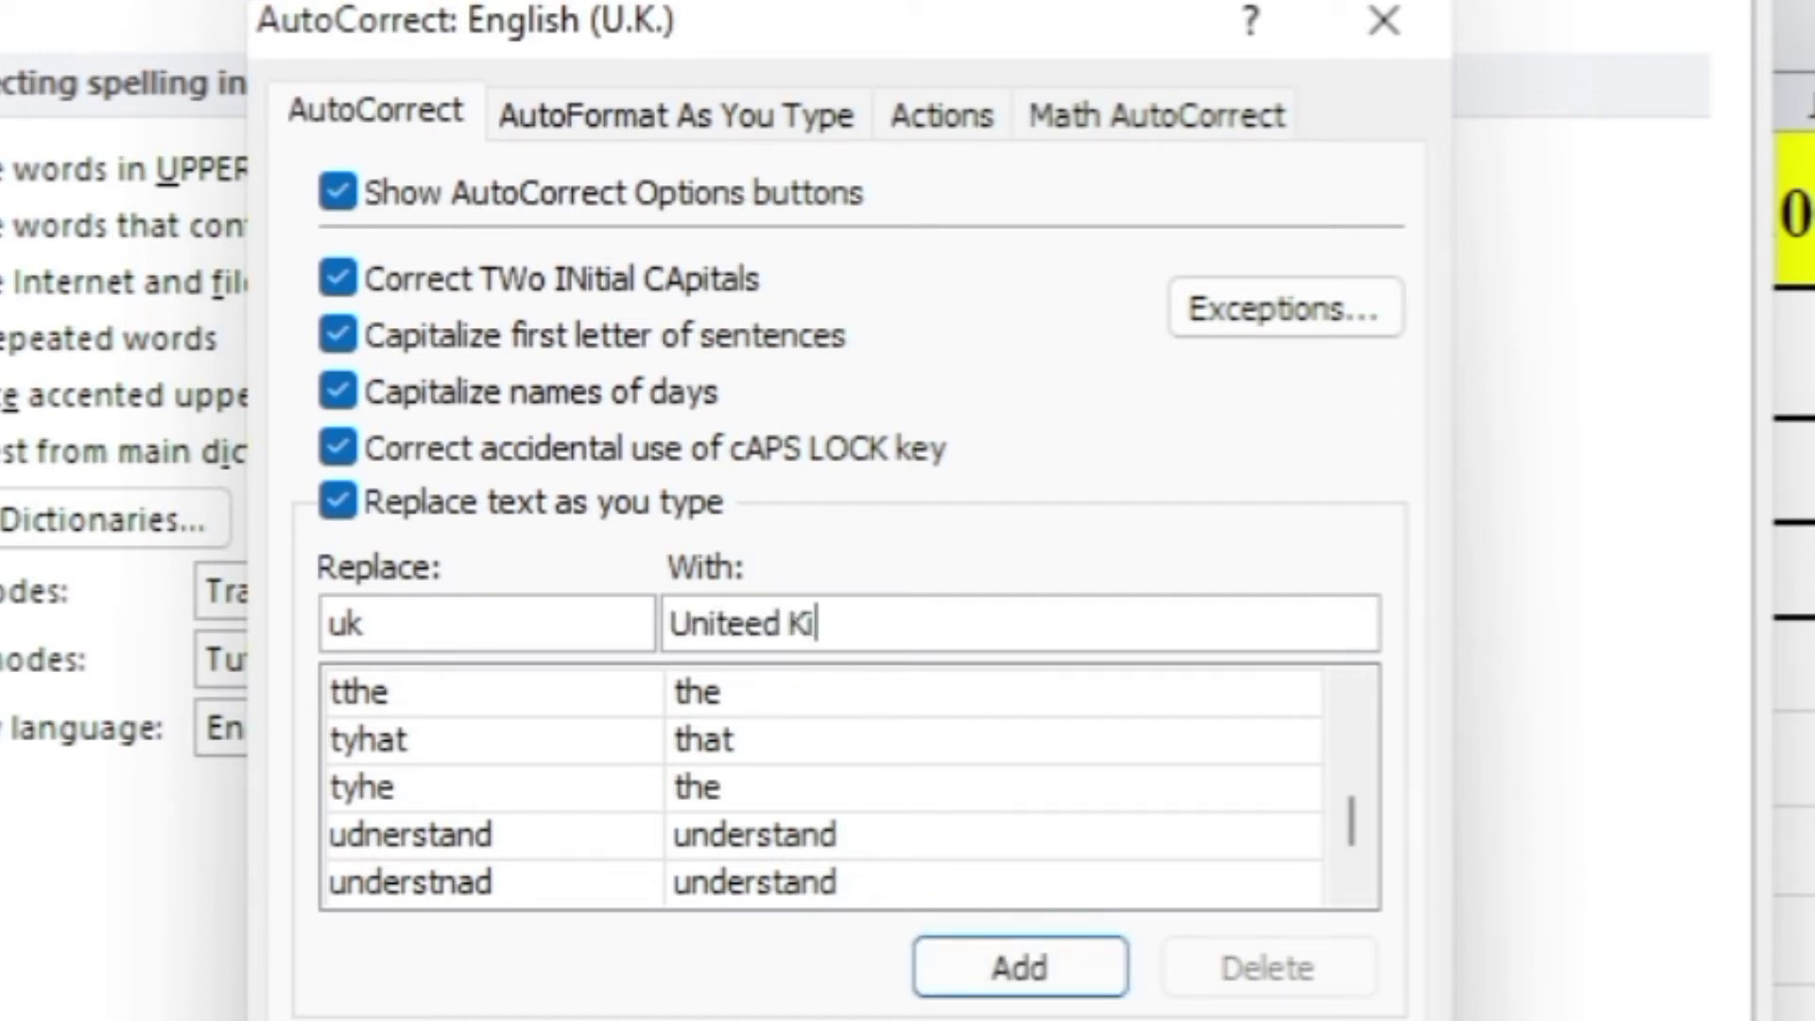
{"action": "type", "text": "ndom"}
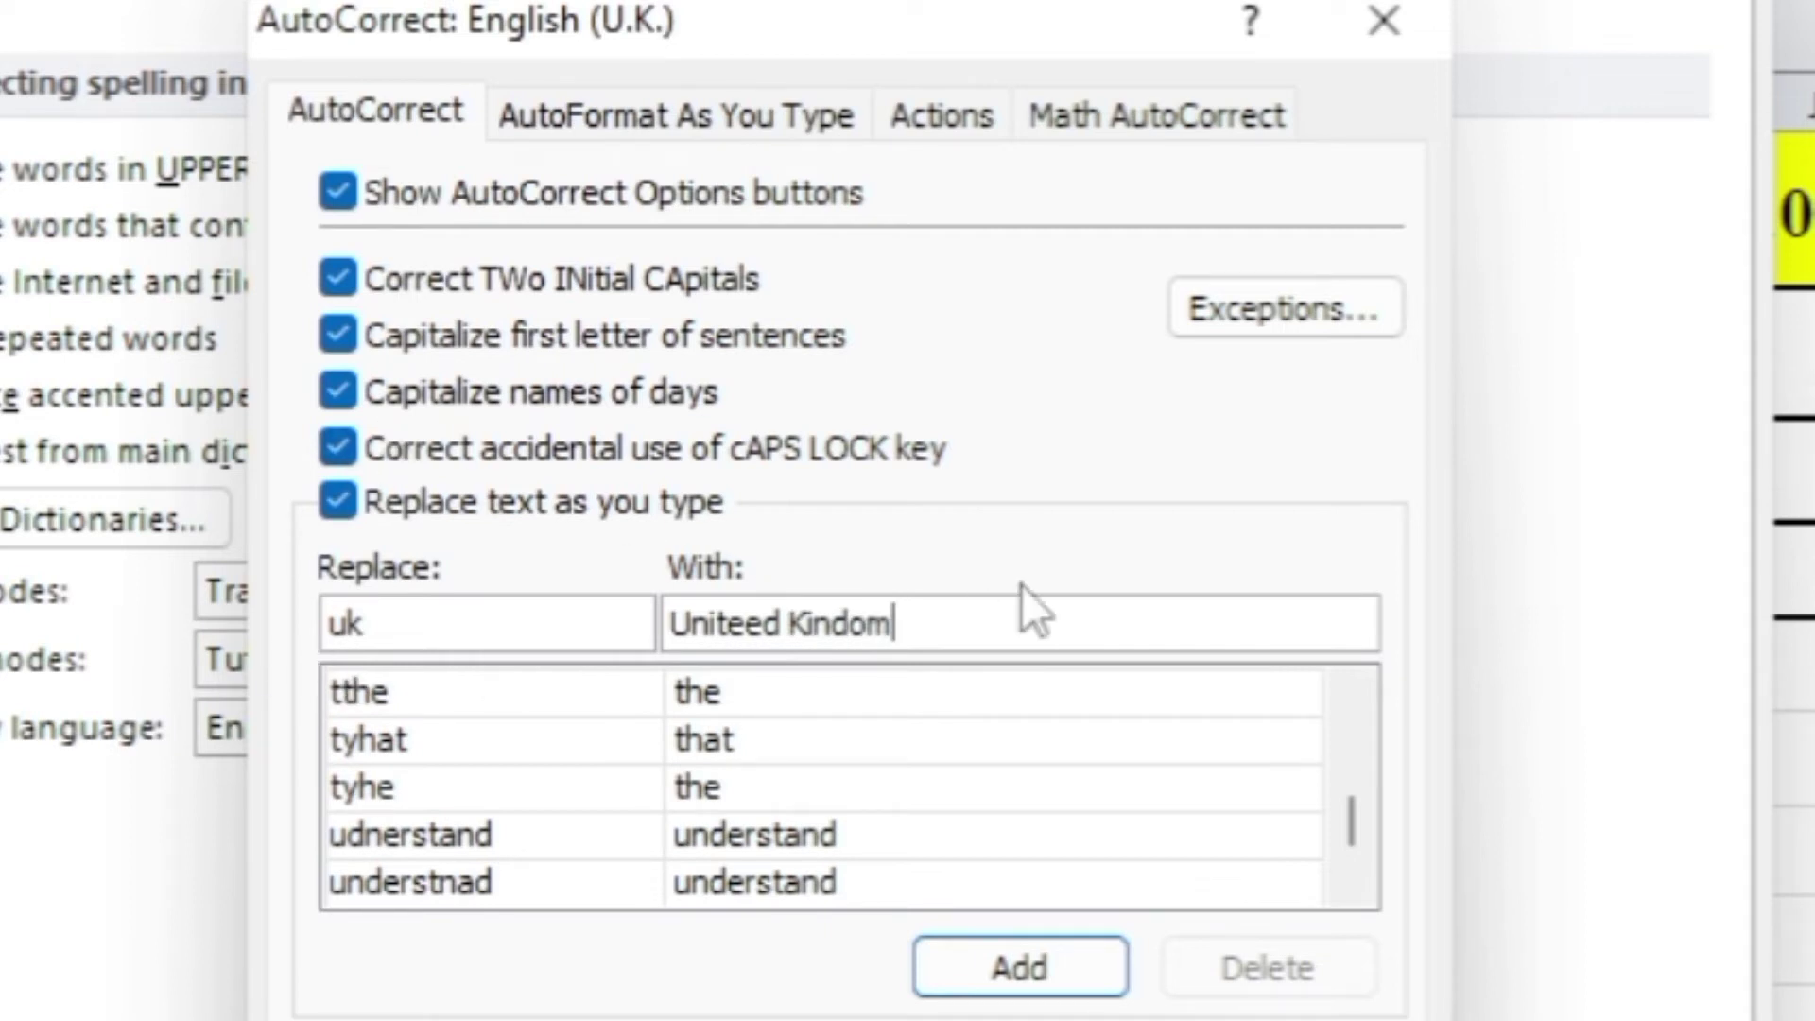
{"action": "left_click", "coordinate": [1040, 950]}
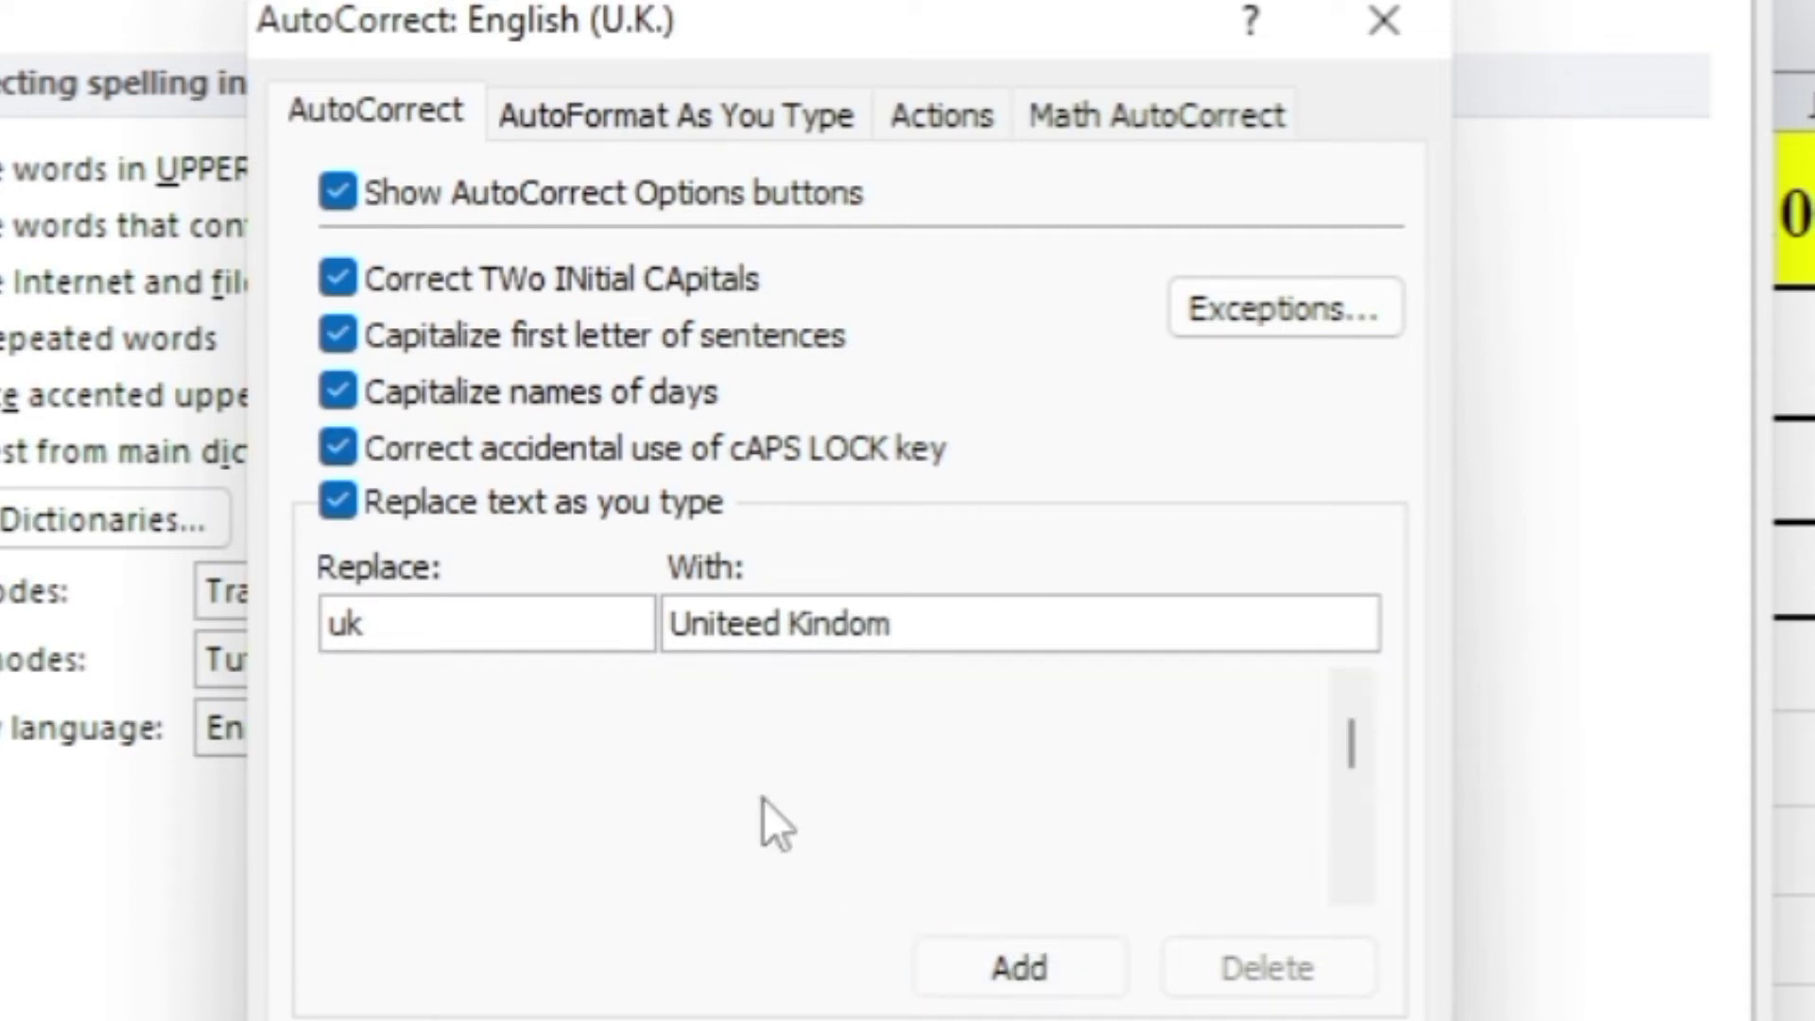
Add the AutoCorrect entry ru → Russia and enter ala as the next shortcut.
{"action": "double_click", "coordinate": [482, 620]}
{"action": "key", "text": "BackSpace"}
{"action": "type", "text": "r"}
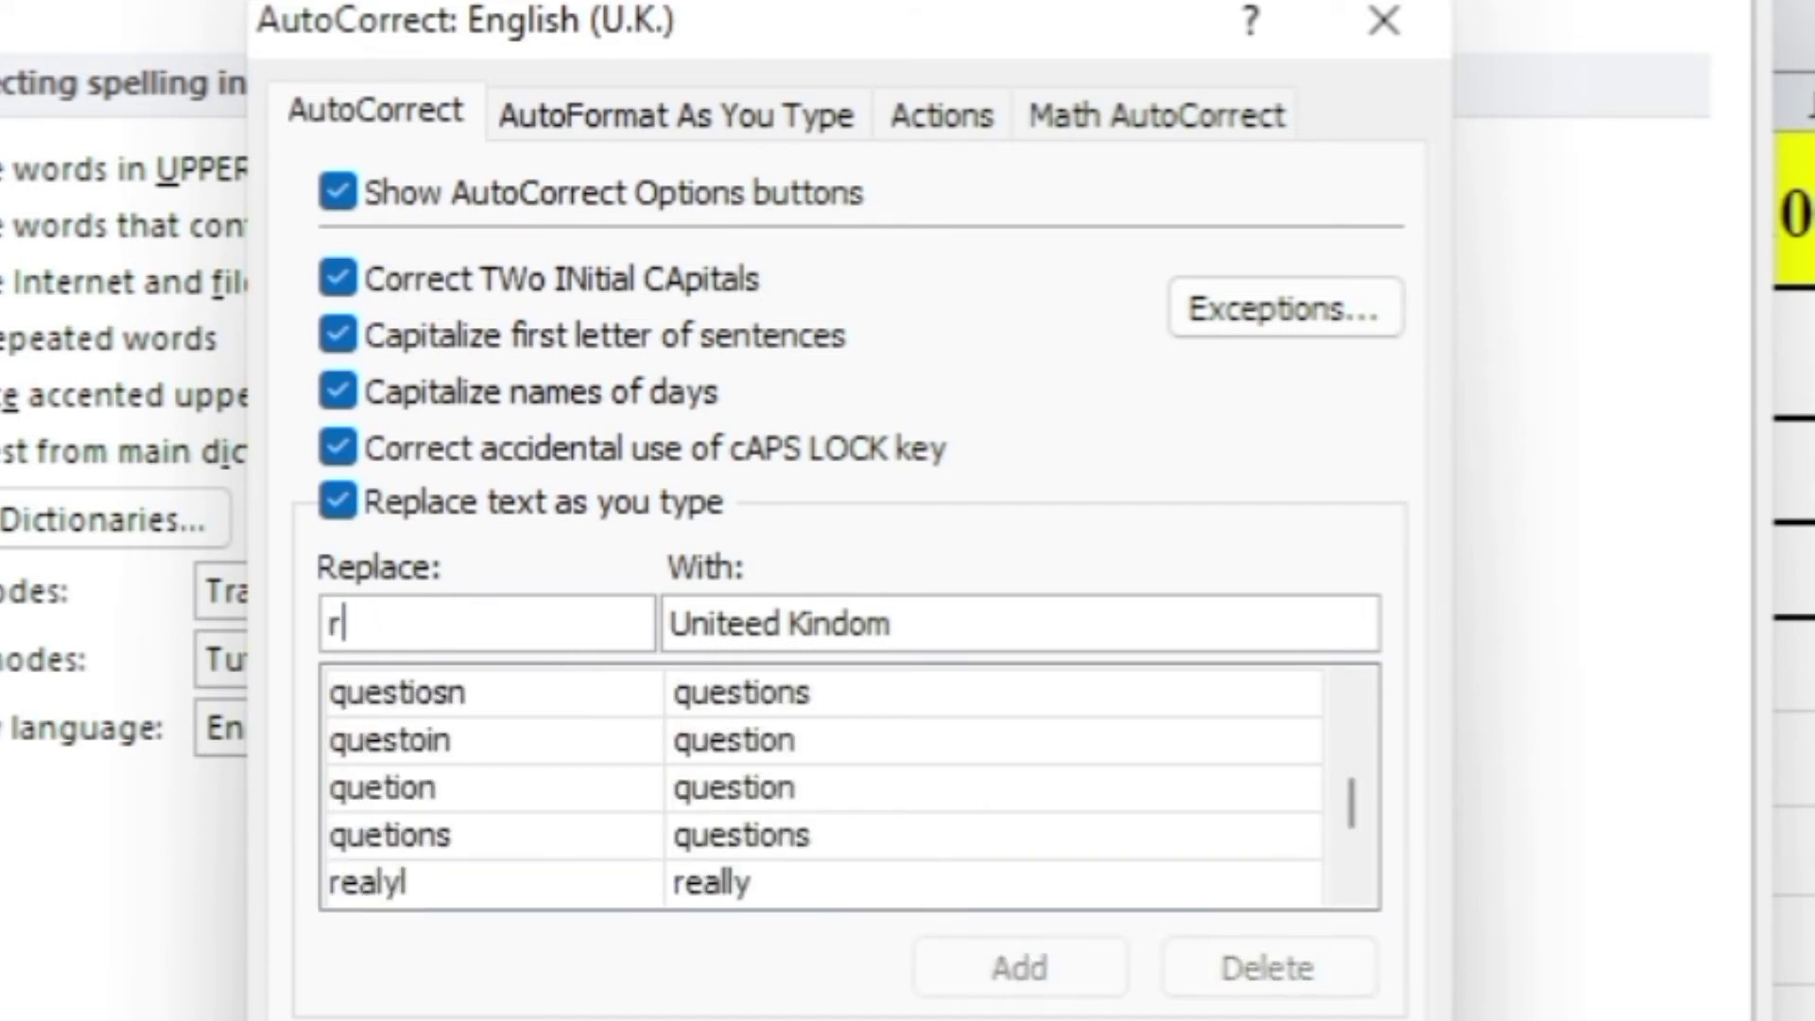
{"action": "type", "text": "u"}
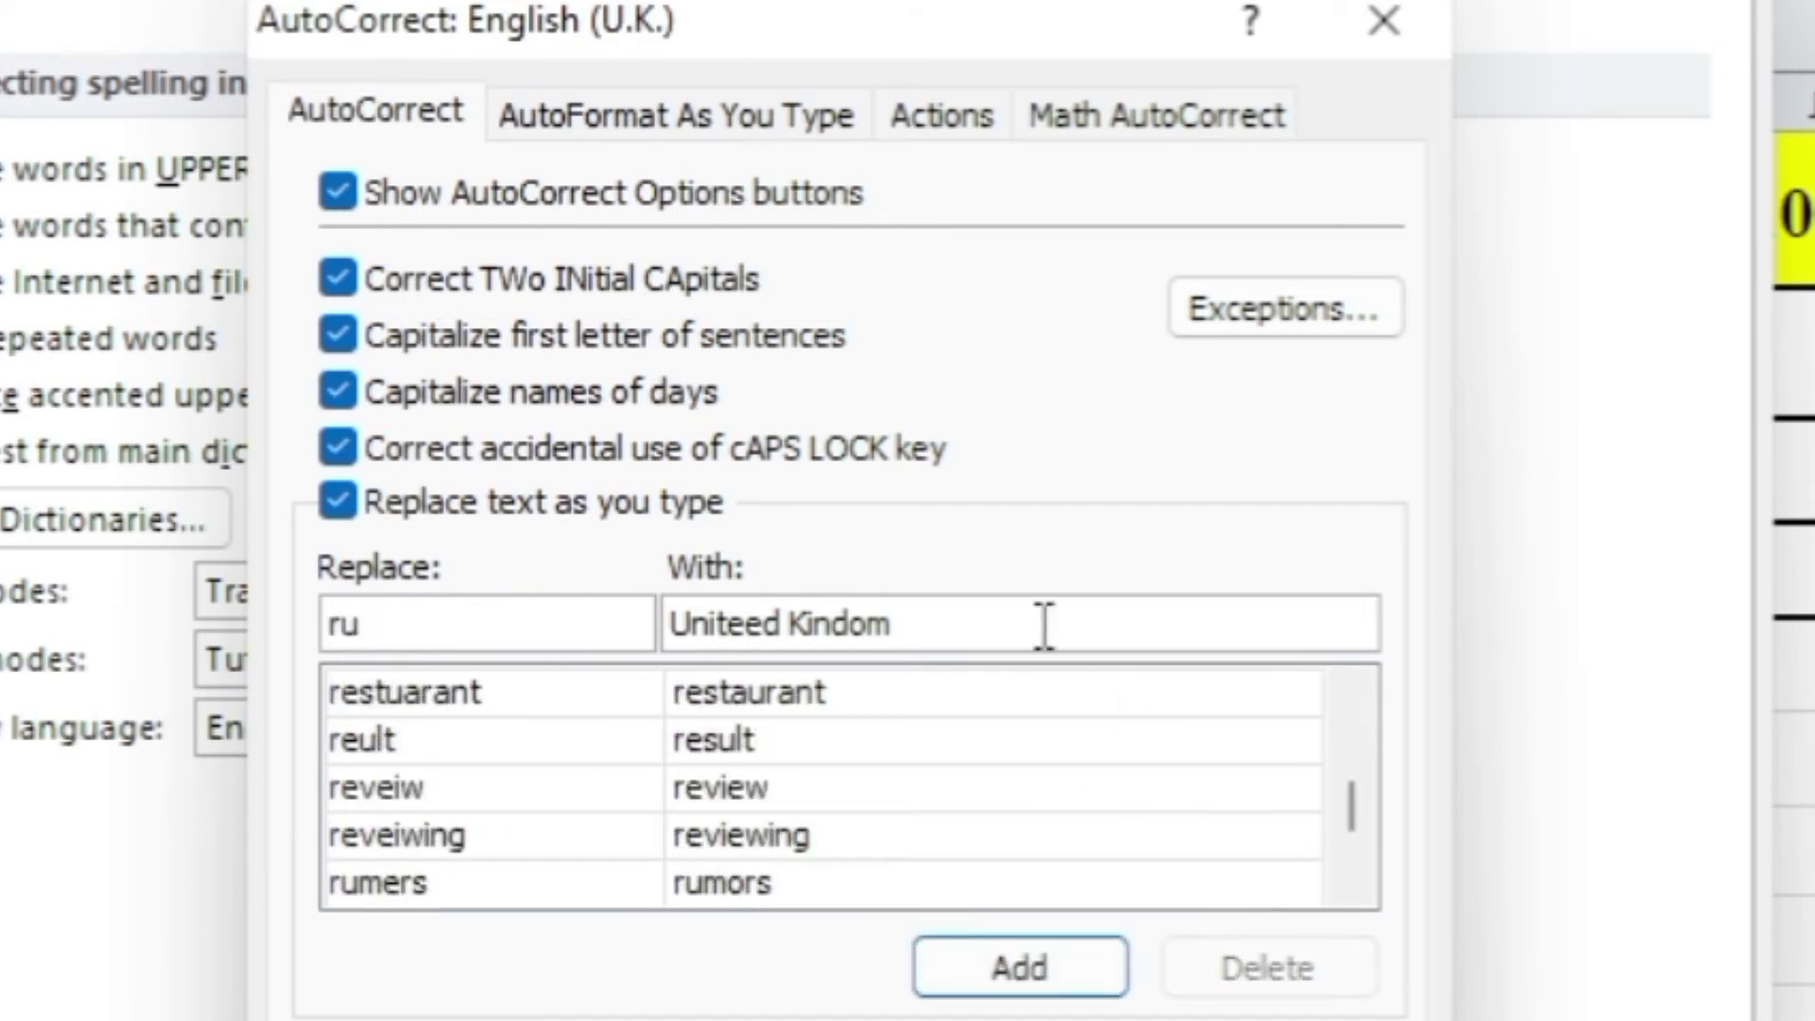
{"action": "left_click_drag", "start_coordinate": [1017, 624], "coordinate": [620, 652]}
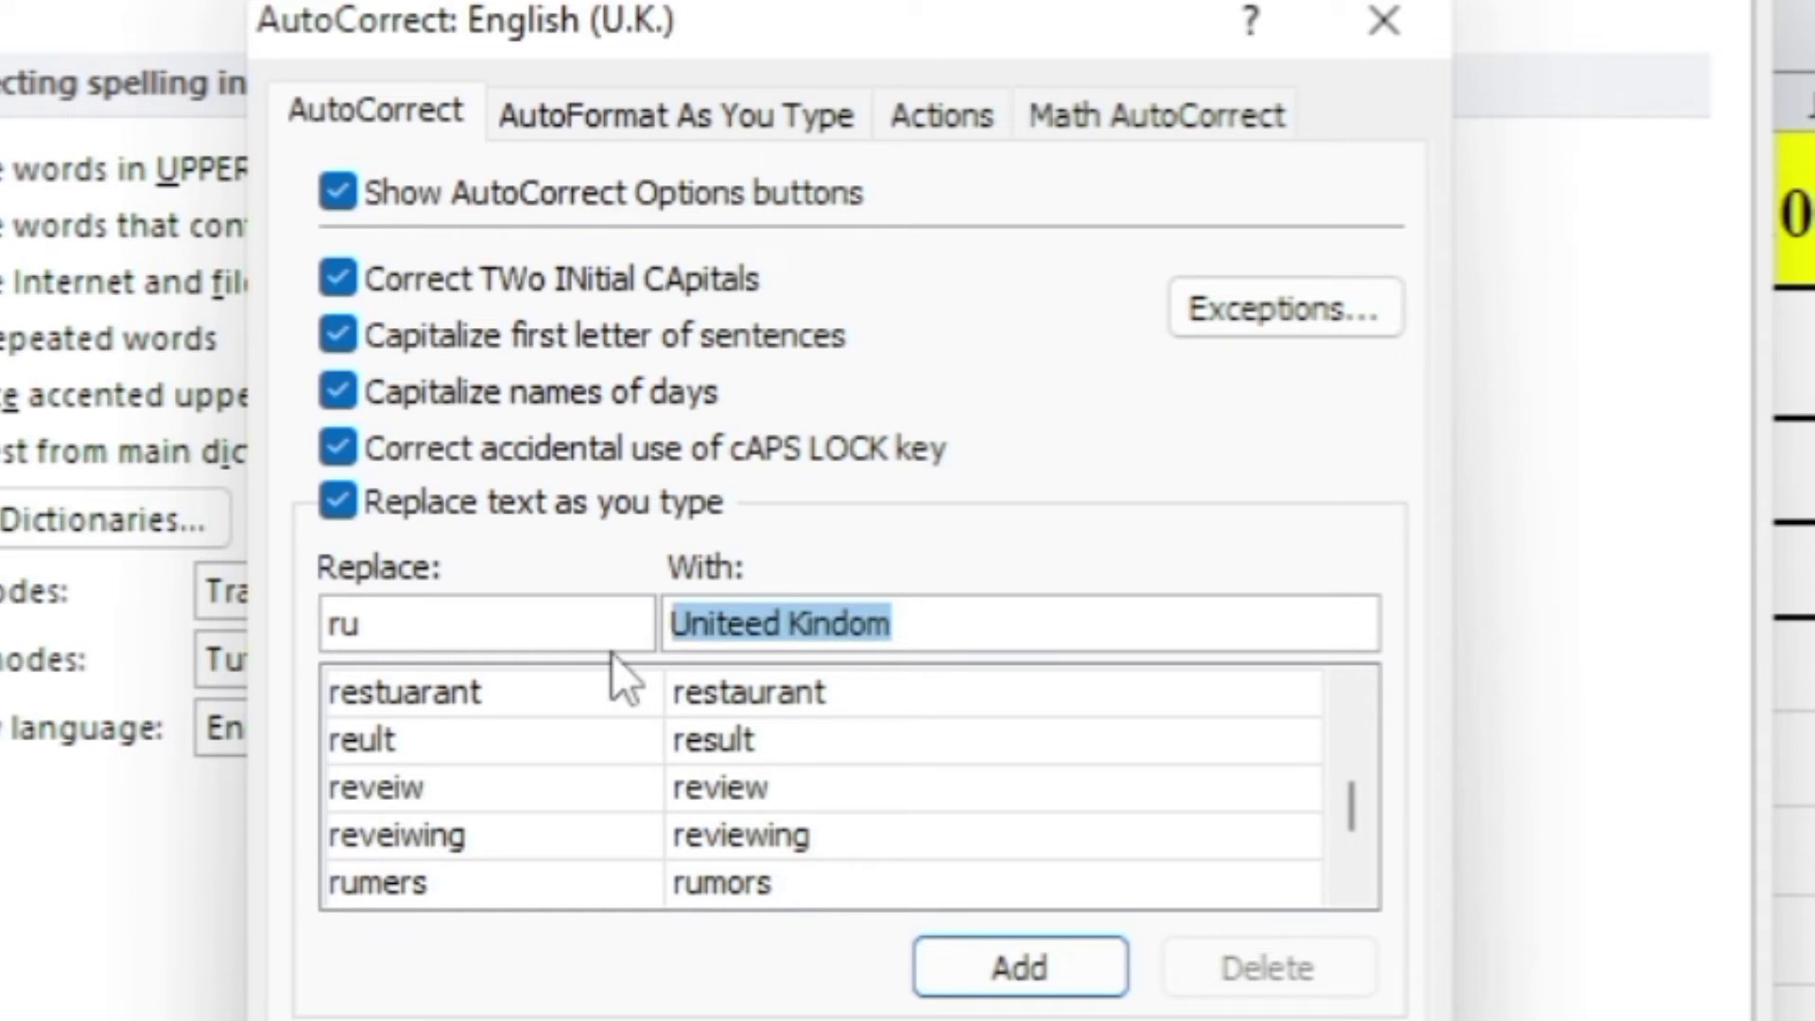
{"action": "type", "text": "Russi"}
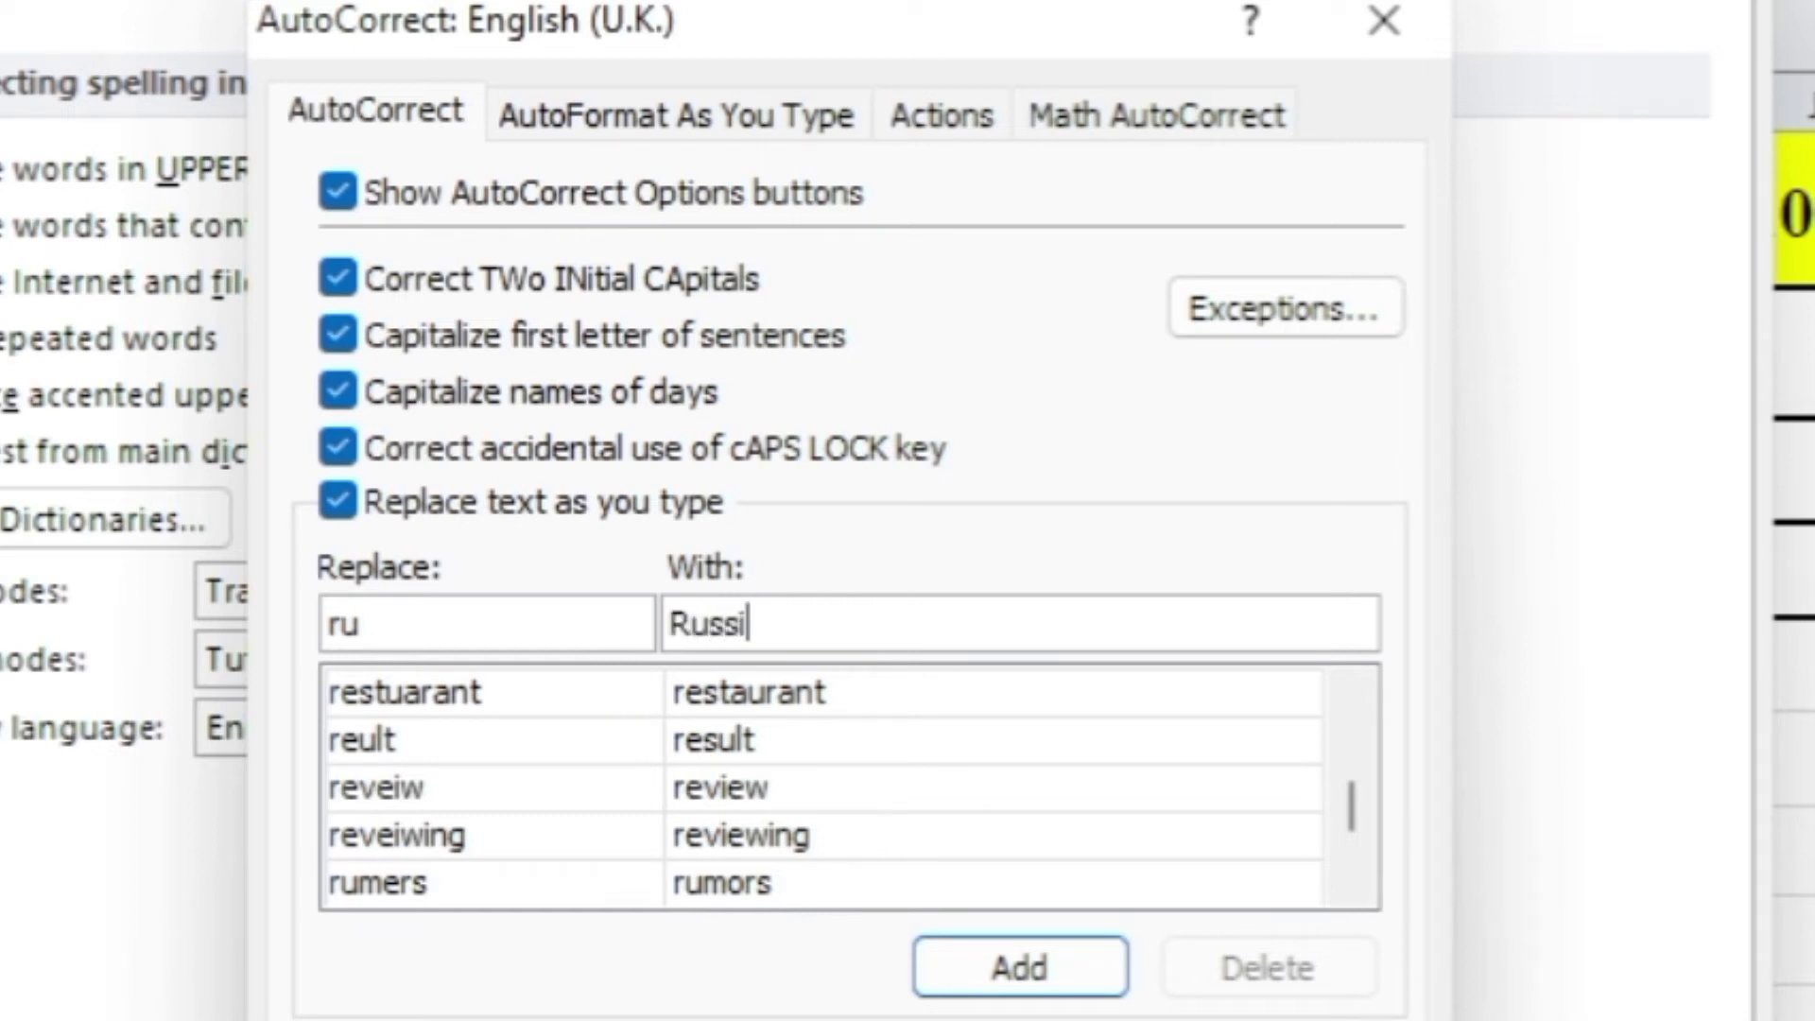
{"action": "type", "text": "a"}
{"action": "left_click", "coordinate": [1012, 970]}
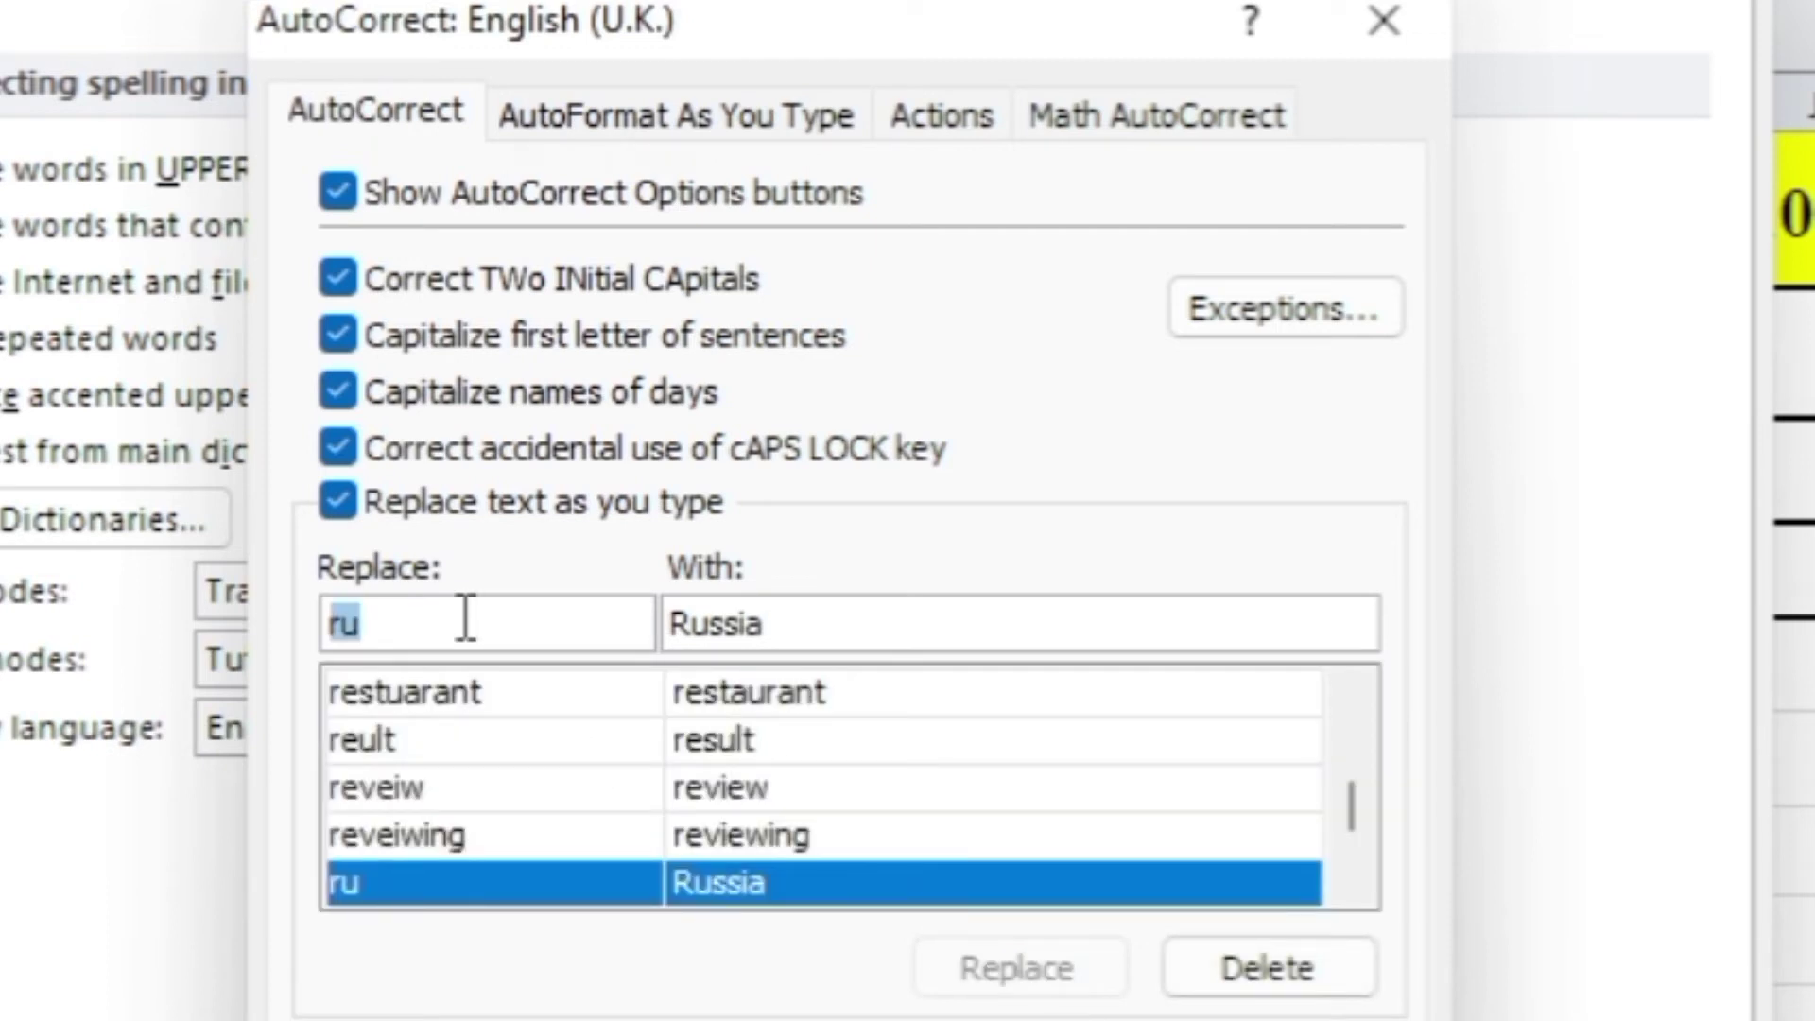
{"action": "type", "text": "ala"}
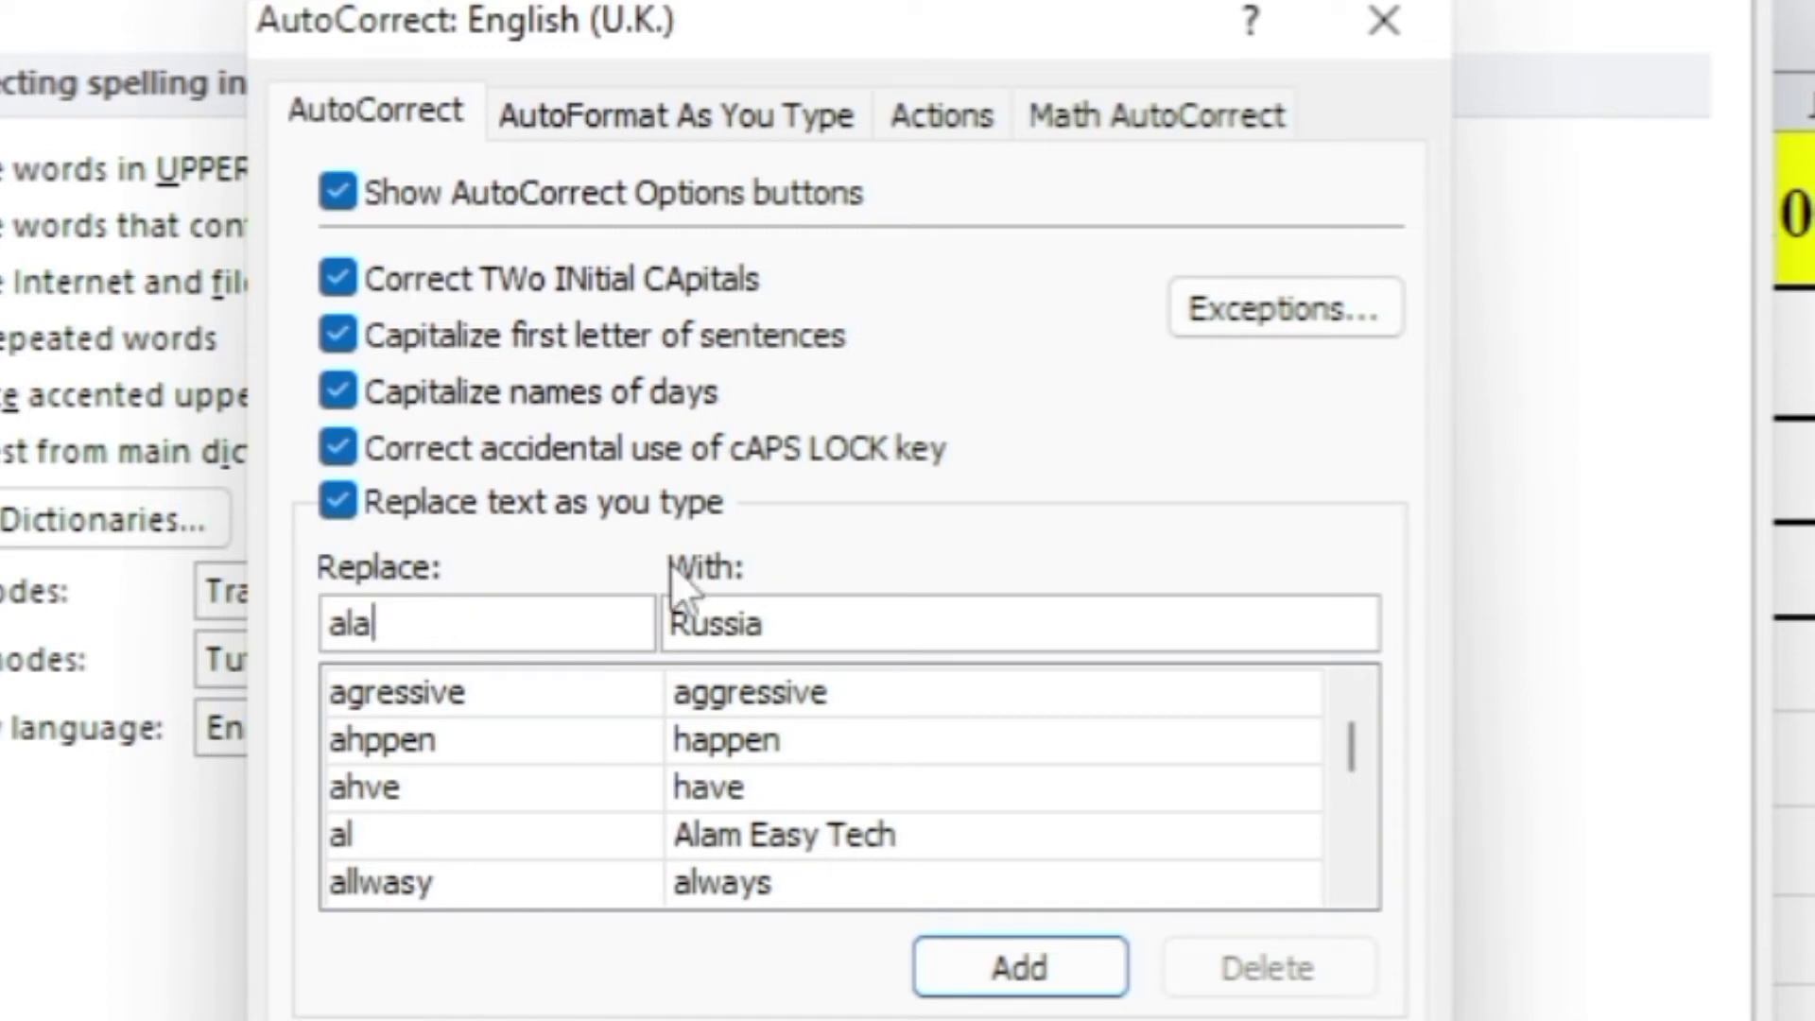
Clear the With box and type Alam Builders PTE LTD as the expansion for ala.
{"action": "left_click", "coordinate": [815, 621]}
{"action": "key", "text": "BackSpace"}
{"action": "key", "text": "BackSpace"}
{"action": "key", "text": "BackSpace"}
{"action": "key", "text": "BackSpace"}
{"action": "type", "text": "alam"}
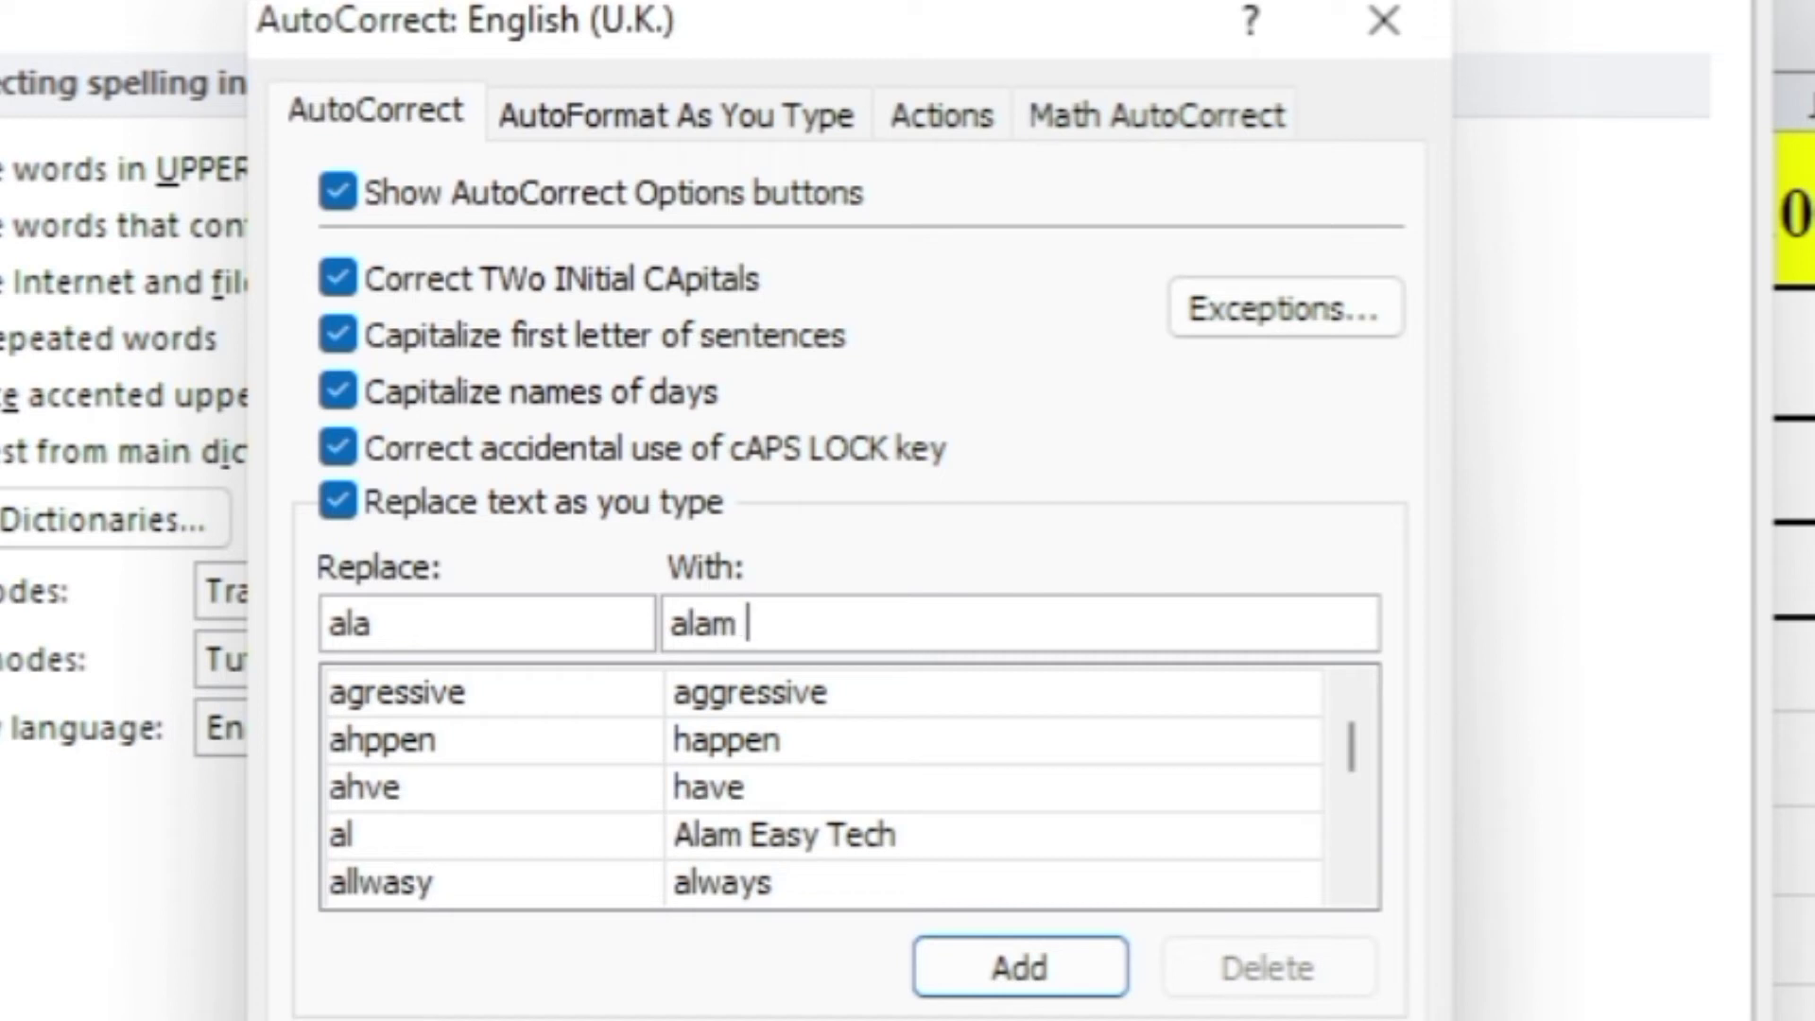
{"action": "key", "text": "BackSpace"}
{"action": "key", "text": "BackSpace"}
{"action": "key", "text": "BackSpace"}
{"action": "key", "text": "BackSpace"}
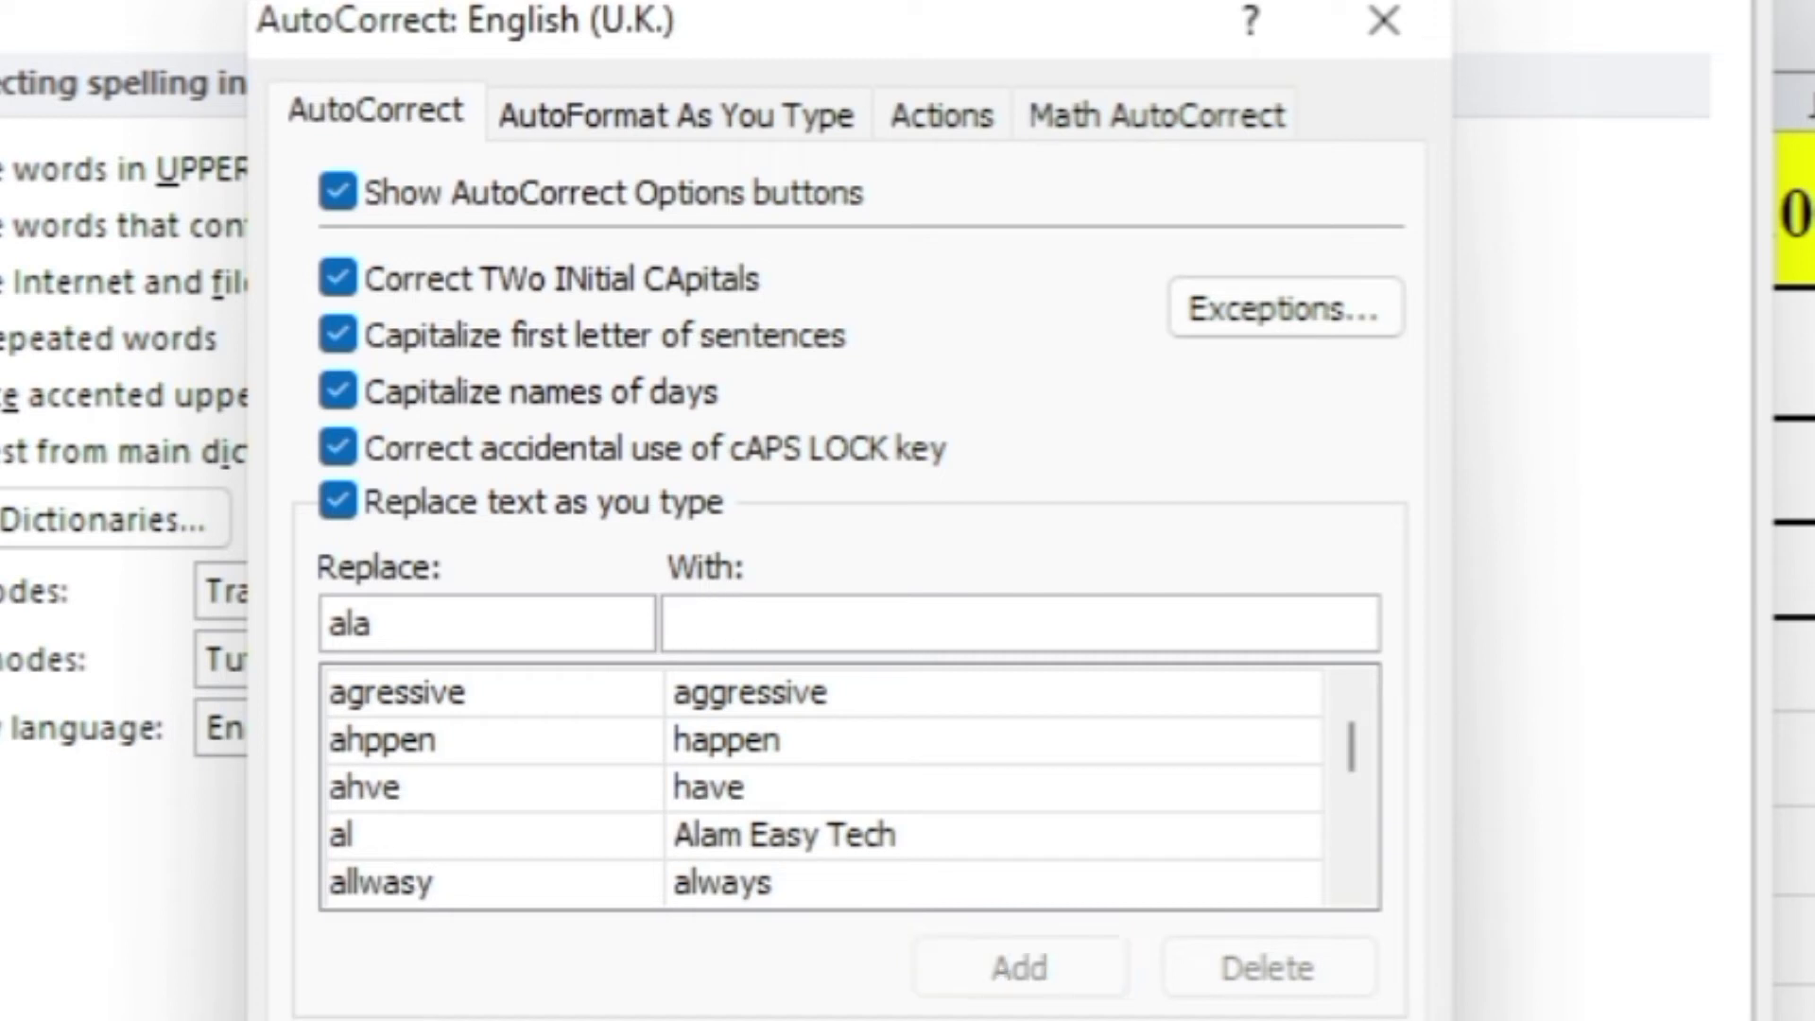
{"action": "type", "text": "Alam "}
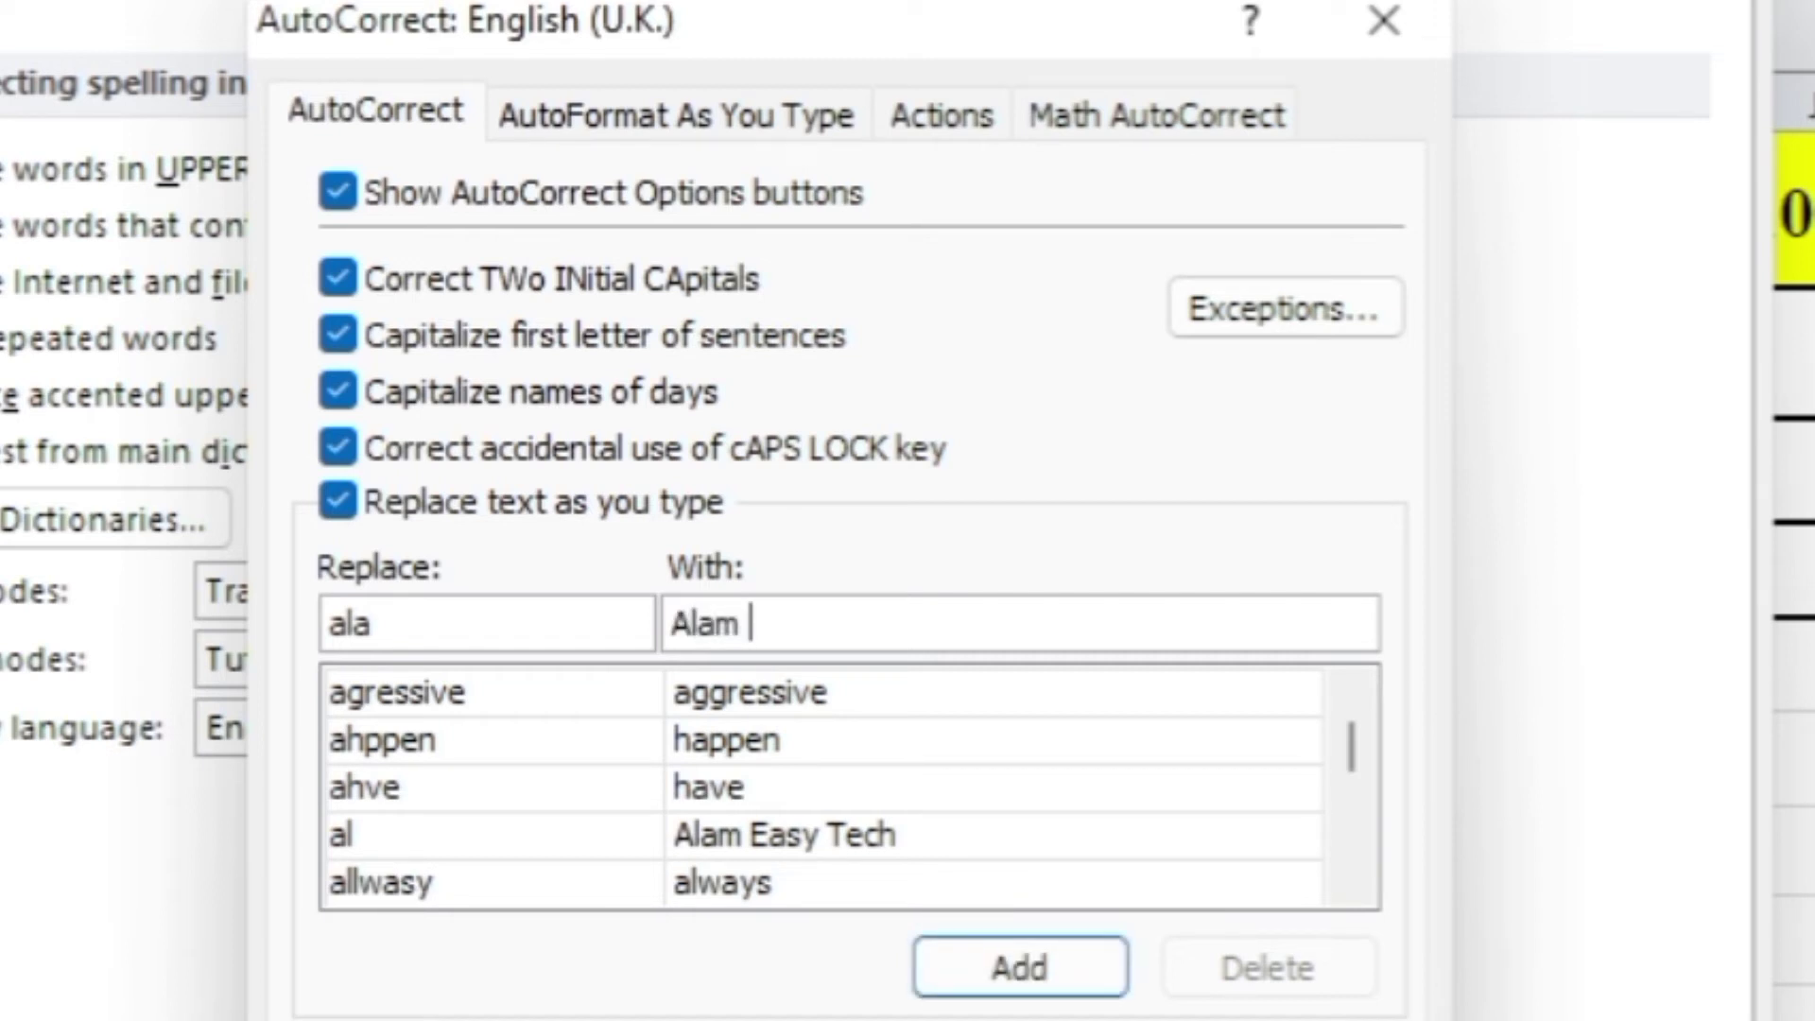
{"action": "type", "text": "Bui"}
{"action": "type", "text": "lders "}
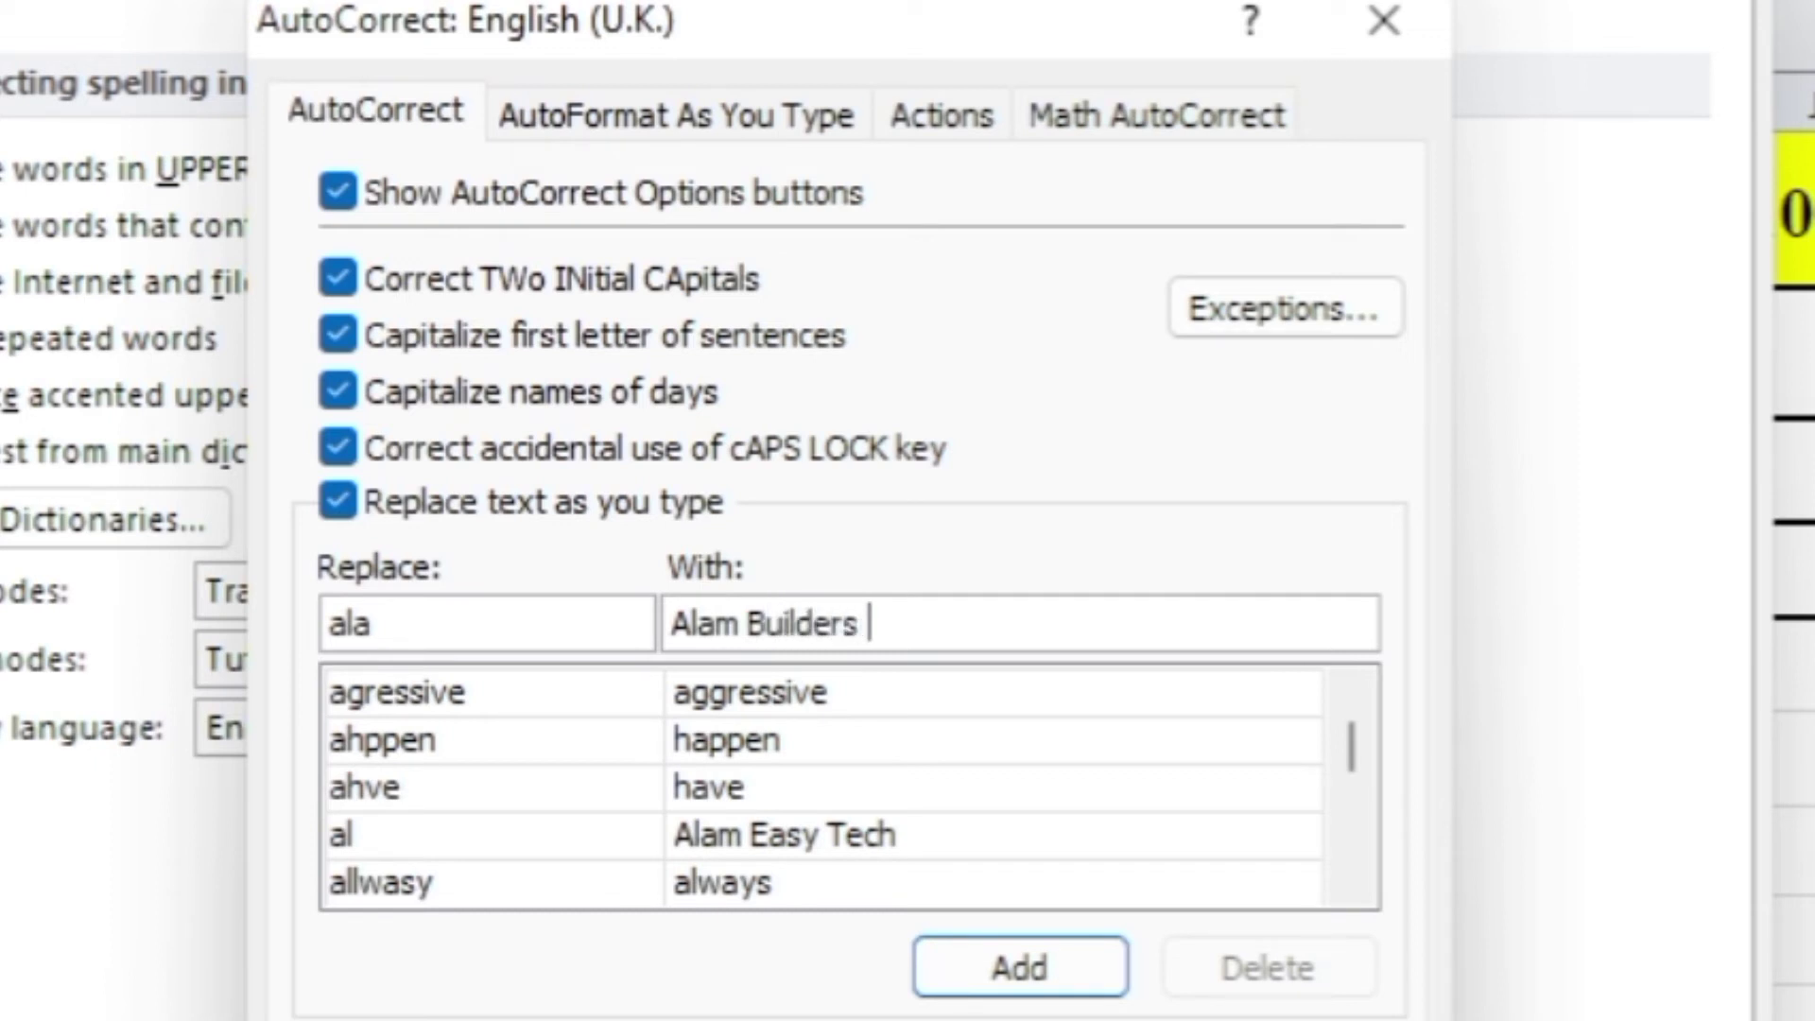
{"action": "type", "text": "PTE L"}
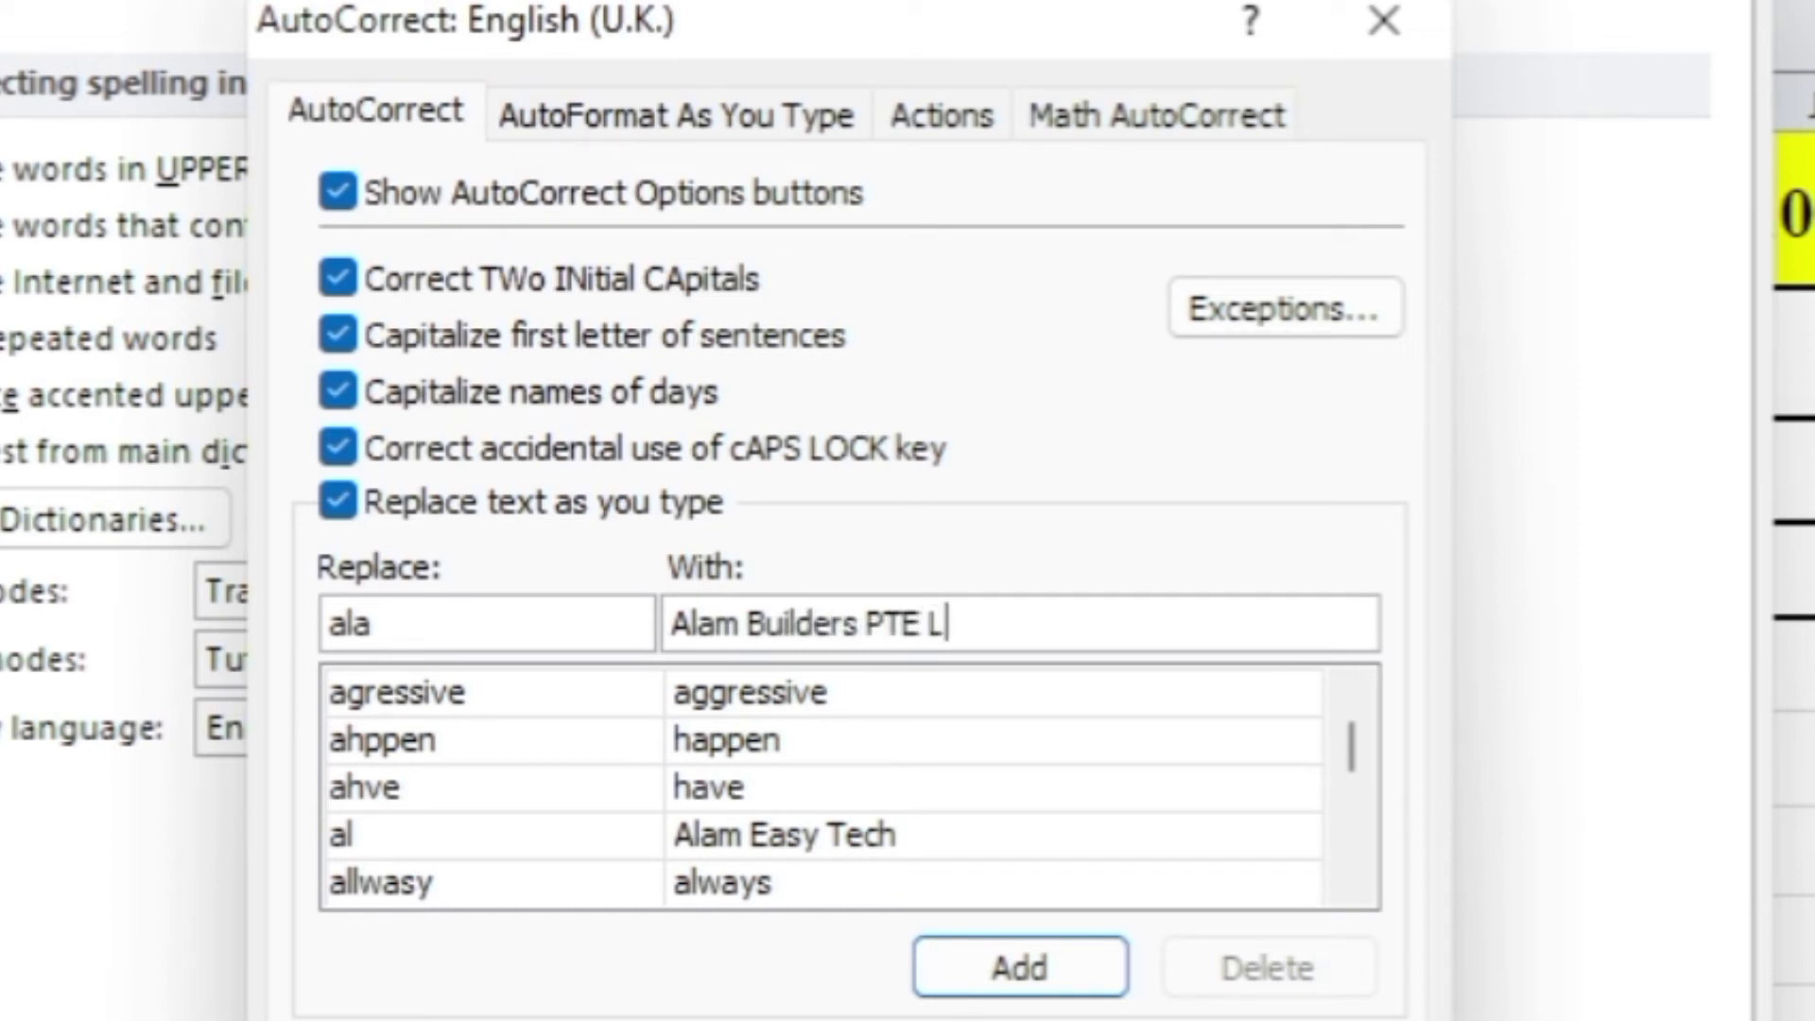
{"action": "type", "text": "TD"}
Add the ala → Alam Builders PTE LTD entry and close both dialogs with OK.
{"action": "left_click", "coordinate": [992, 974]}
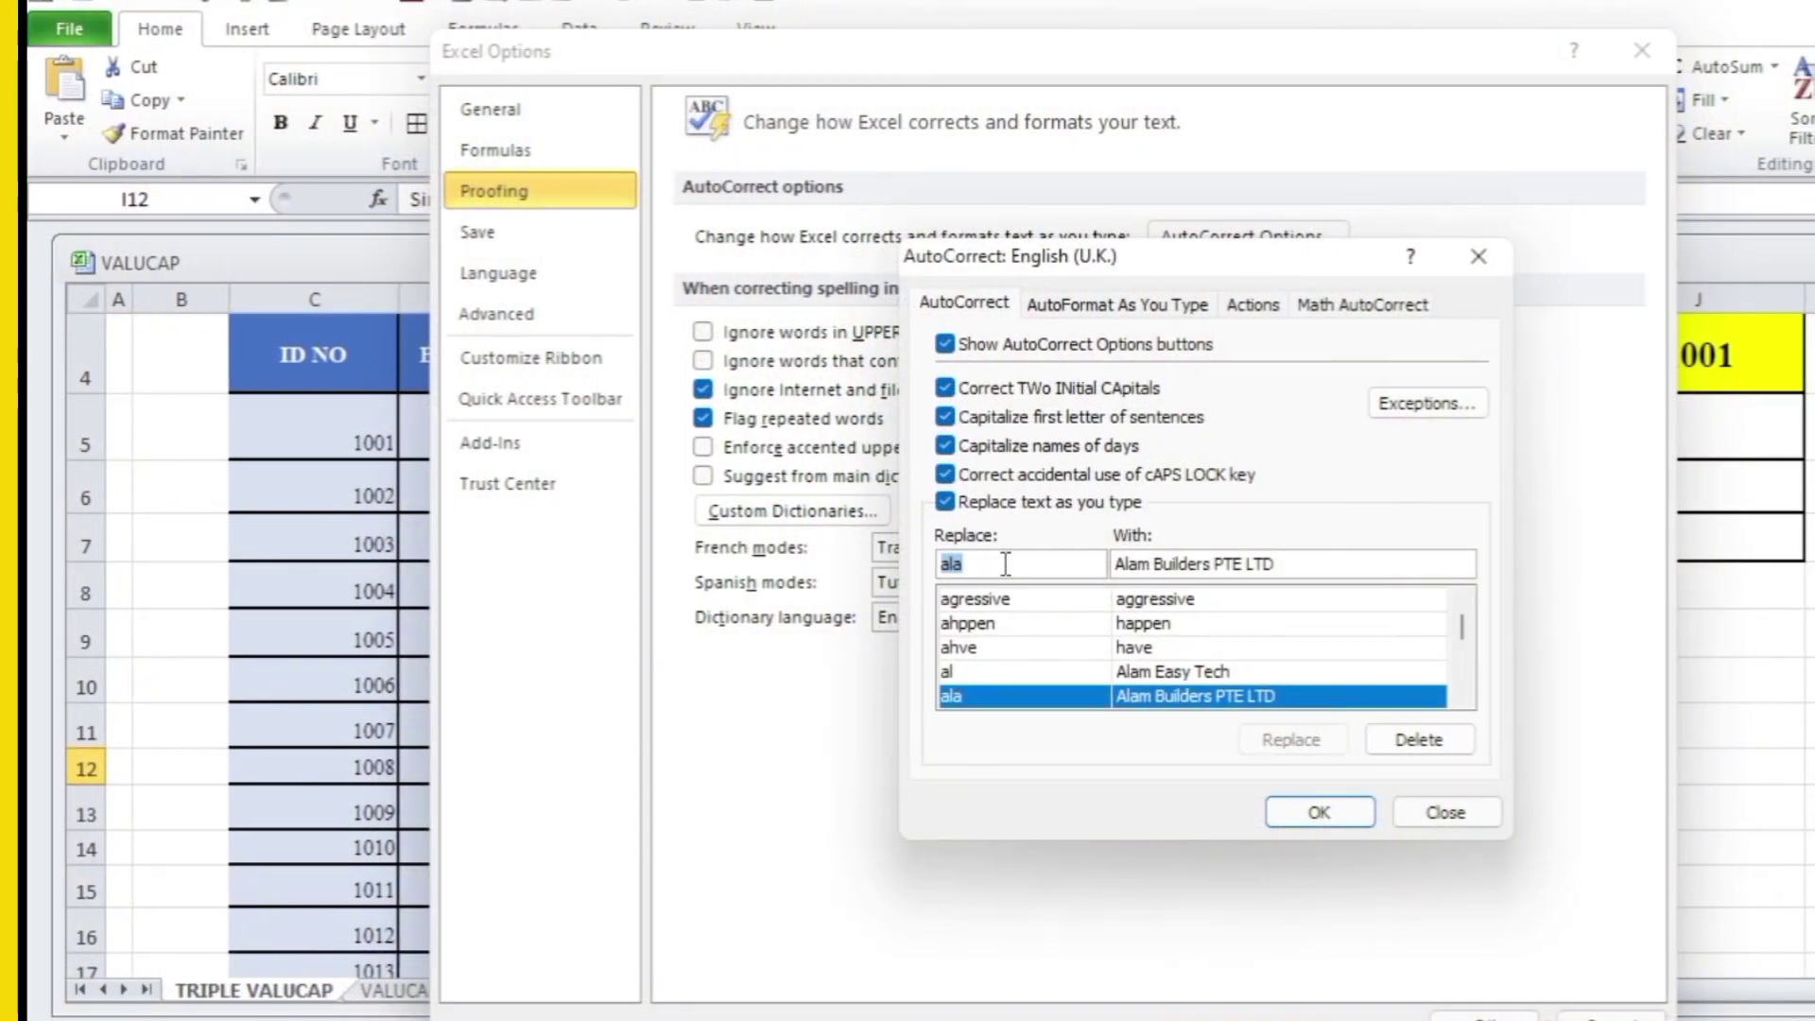
{"action": "left_click", "coordinate": [1314, 815]}
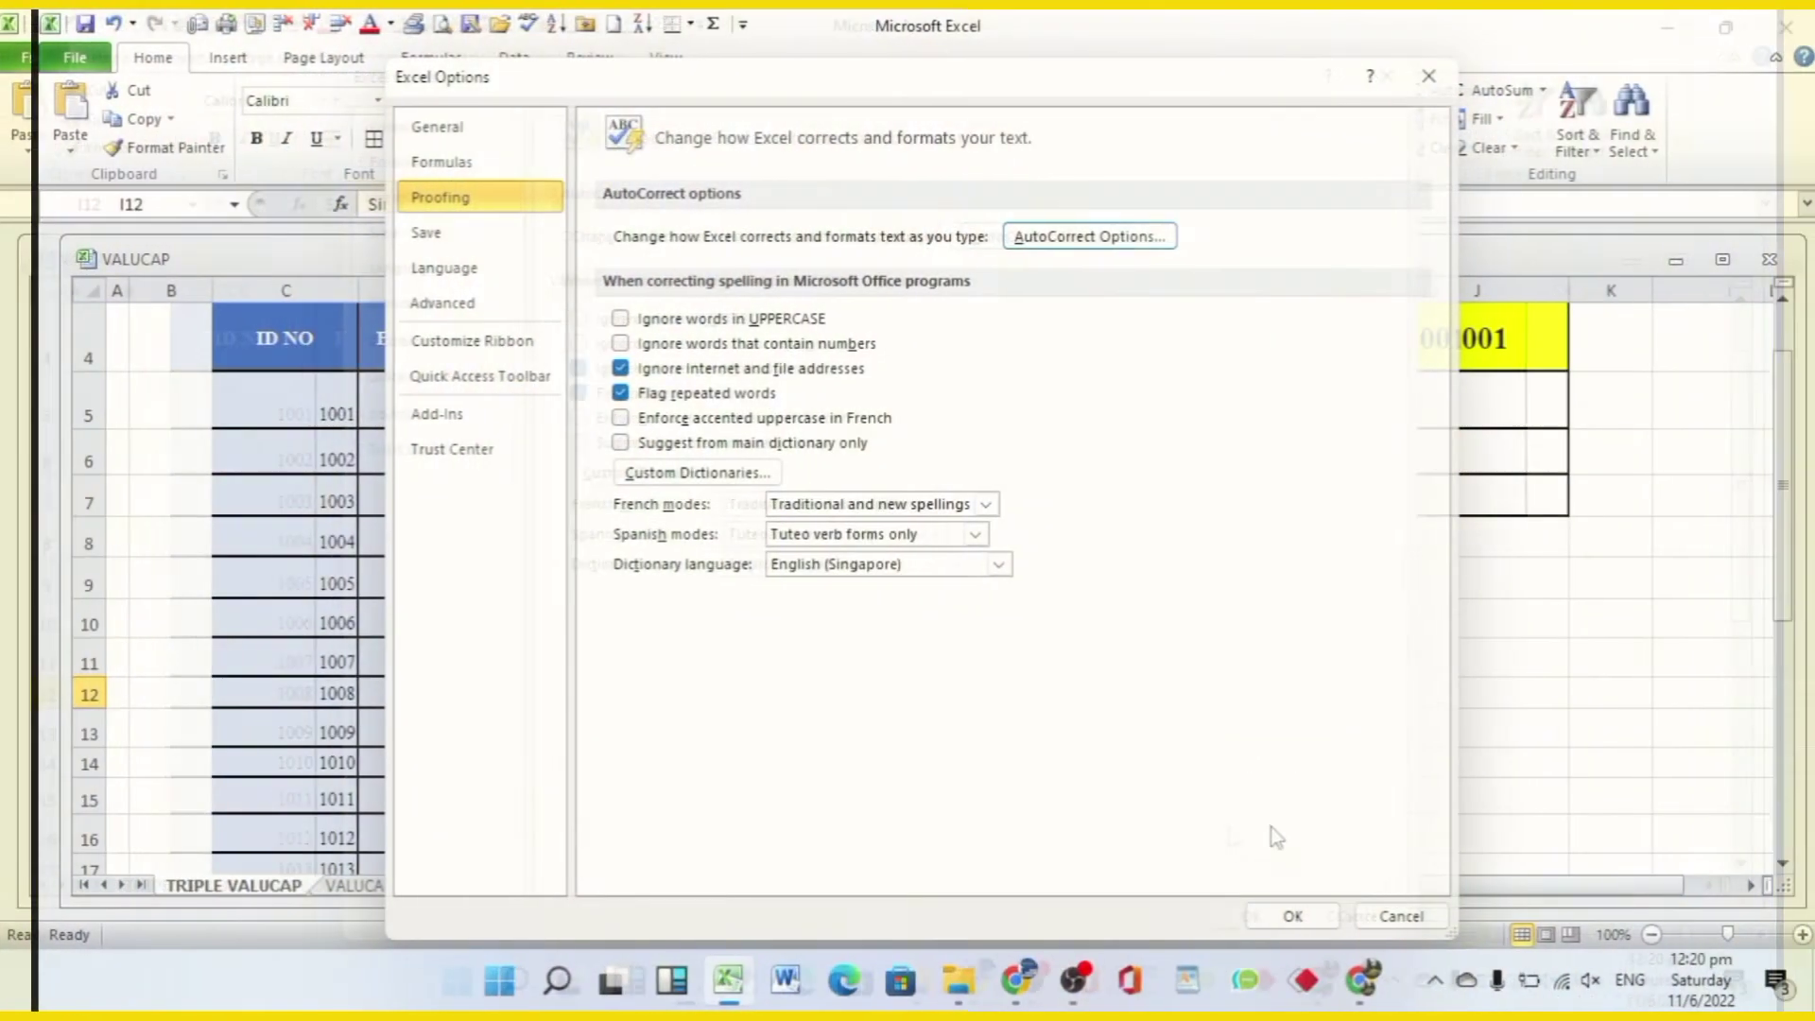
{"action": "left_click", "coordinate": [1271, 916]}
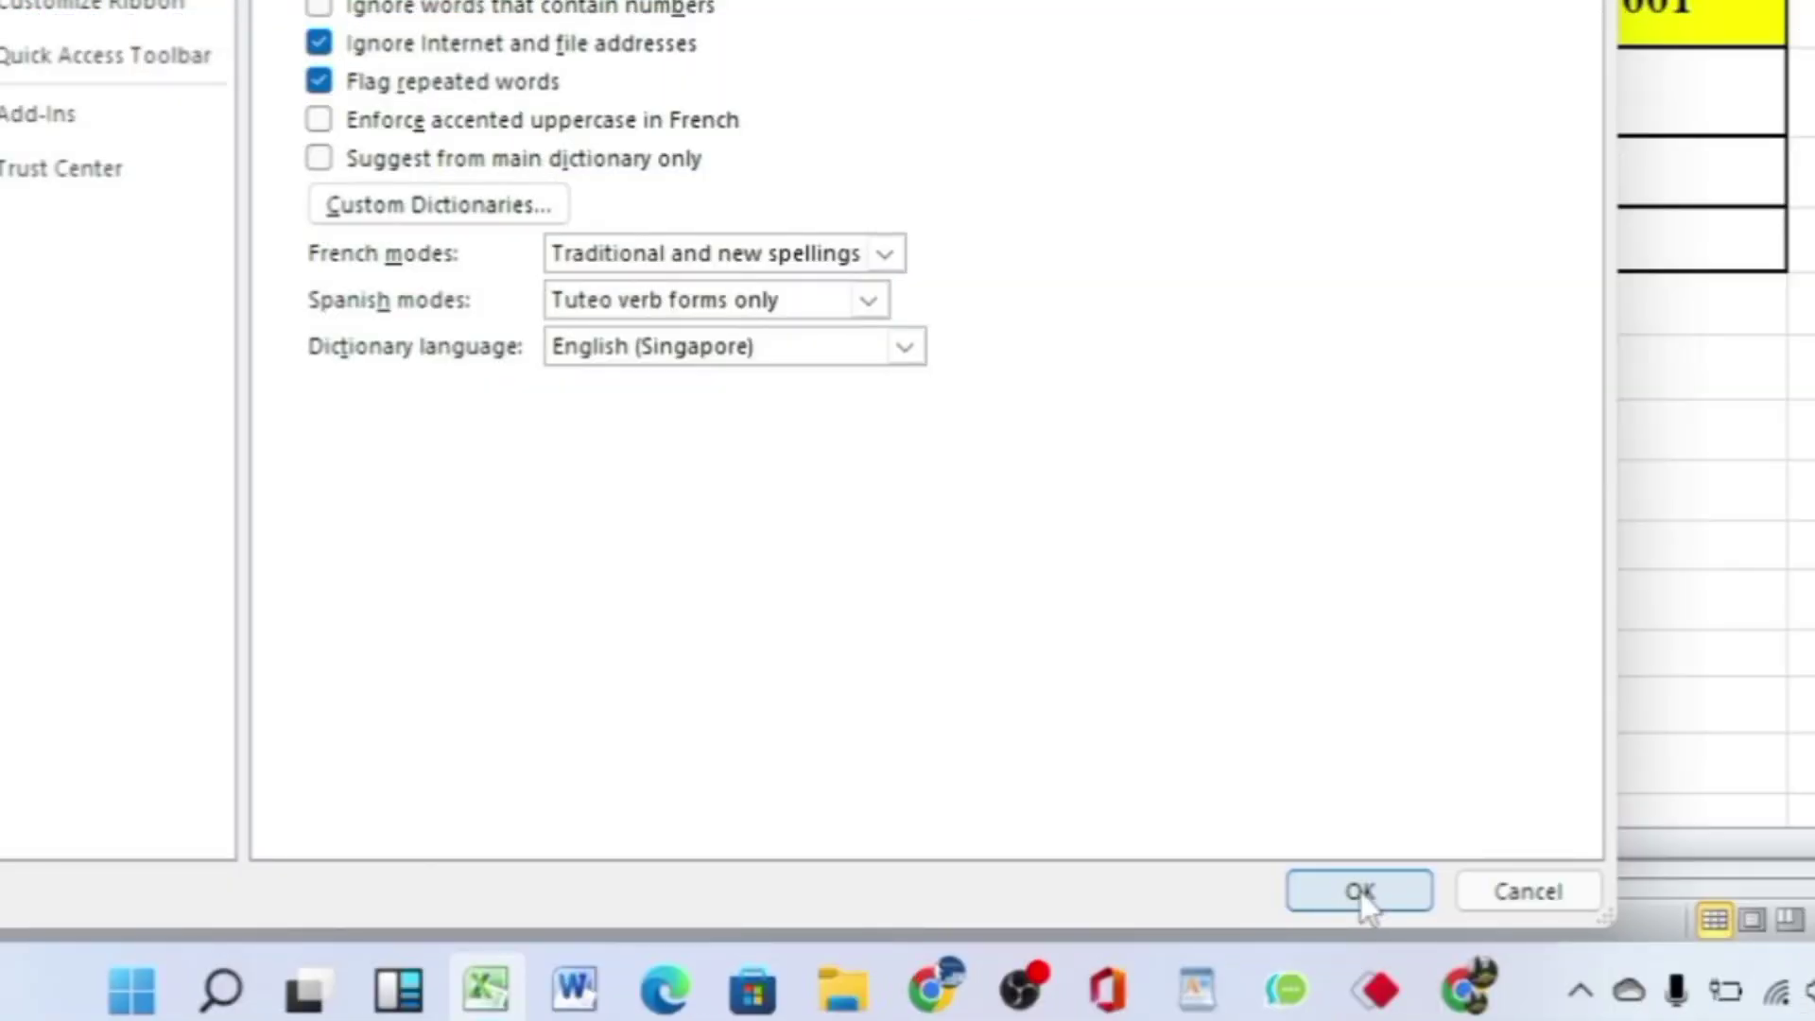
{"action": "left_click", "coordinate": [1359, 892]}
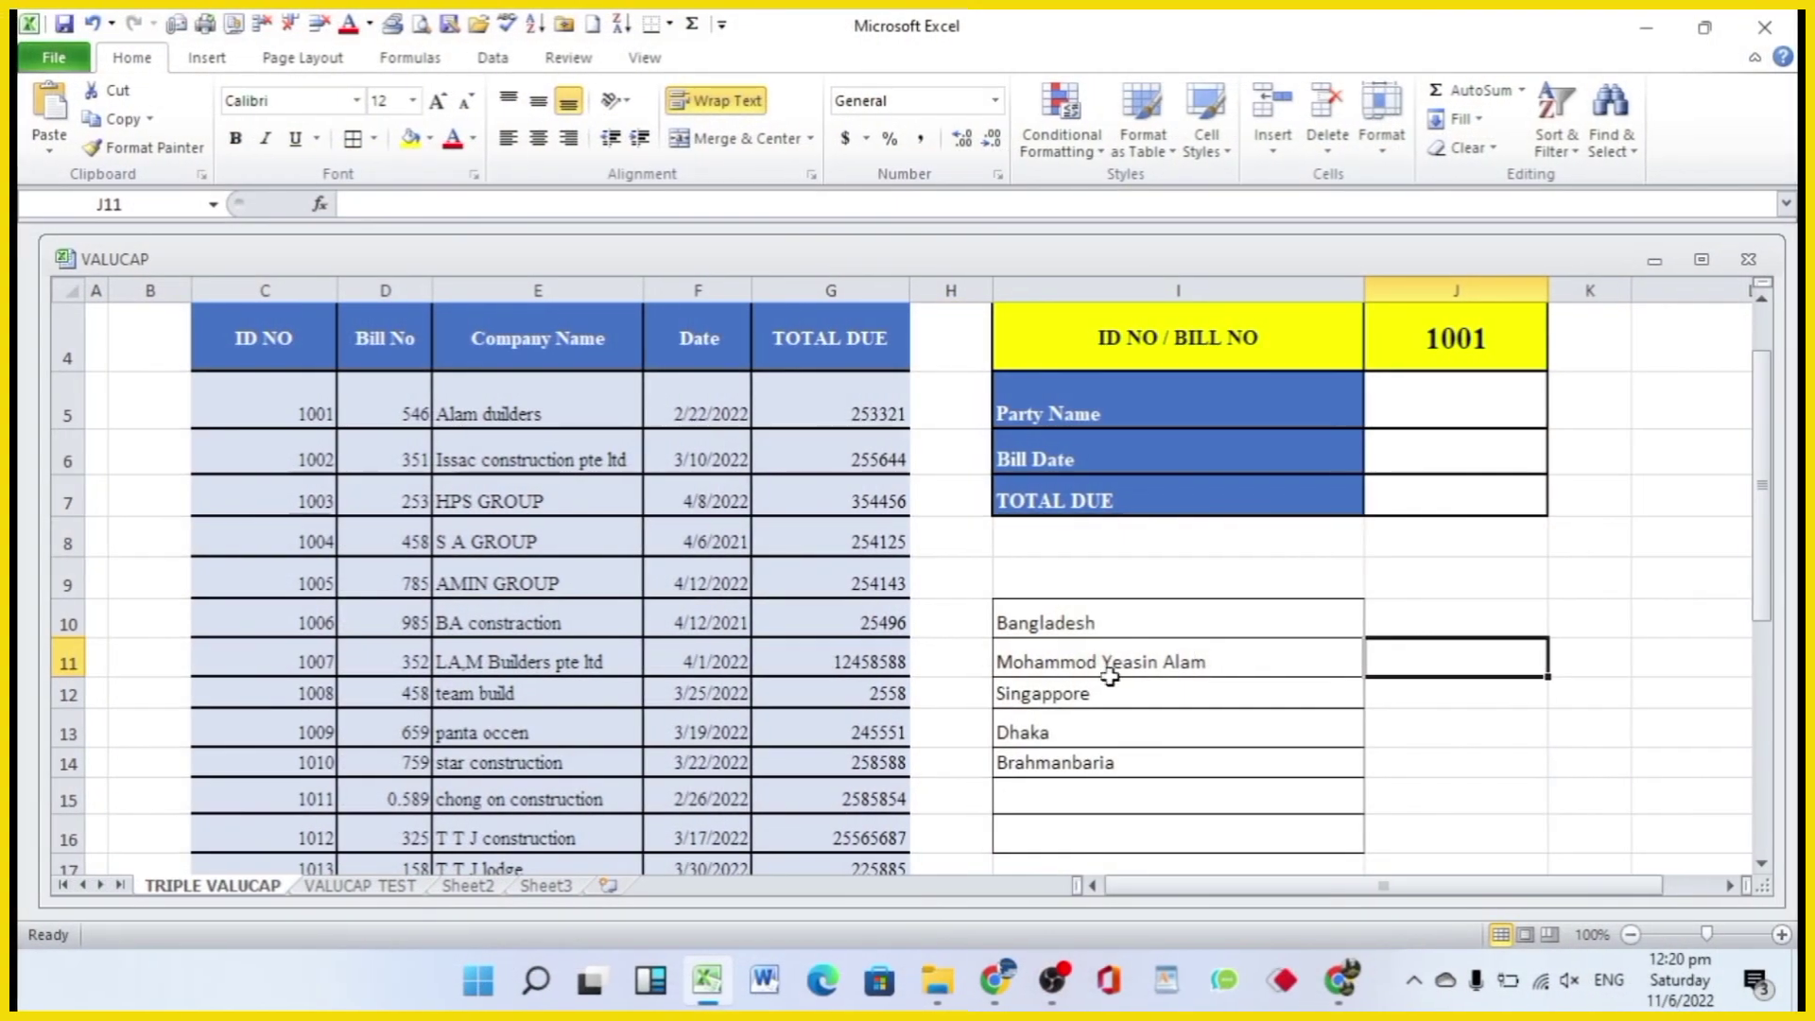
Select I10:I14 and delete the old entries.
{"action": "left_click_drag", "start_coordinate": [1073, 636], "coordinate": [1074, 795]}
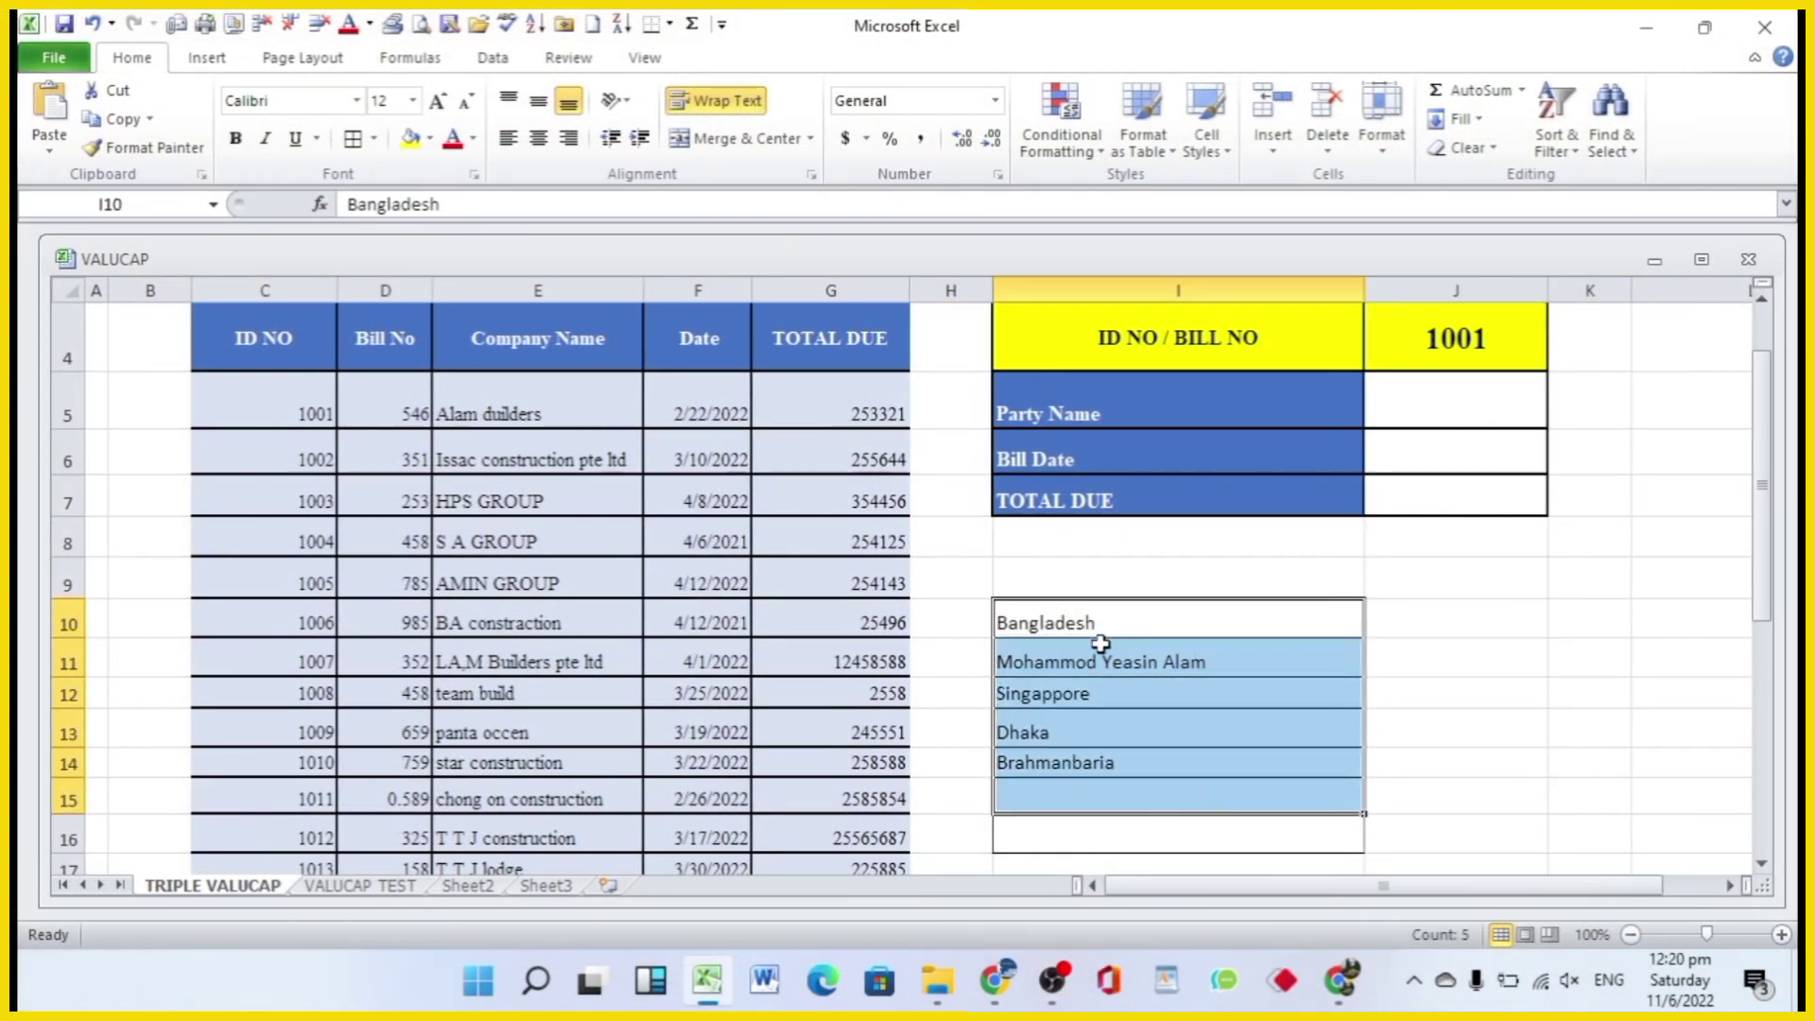
{"action": "left_click", "coordinate": [1502, 784]}
{"action": "left_click_drag", "start_coordinate": [1102, 619], "coordinate": [1113, 762]}
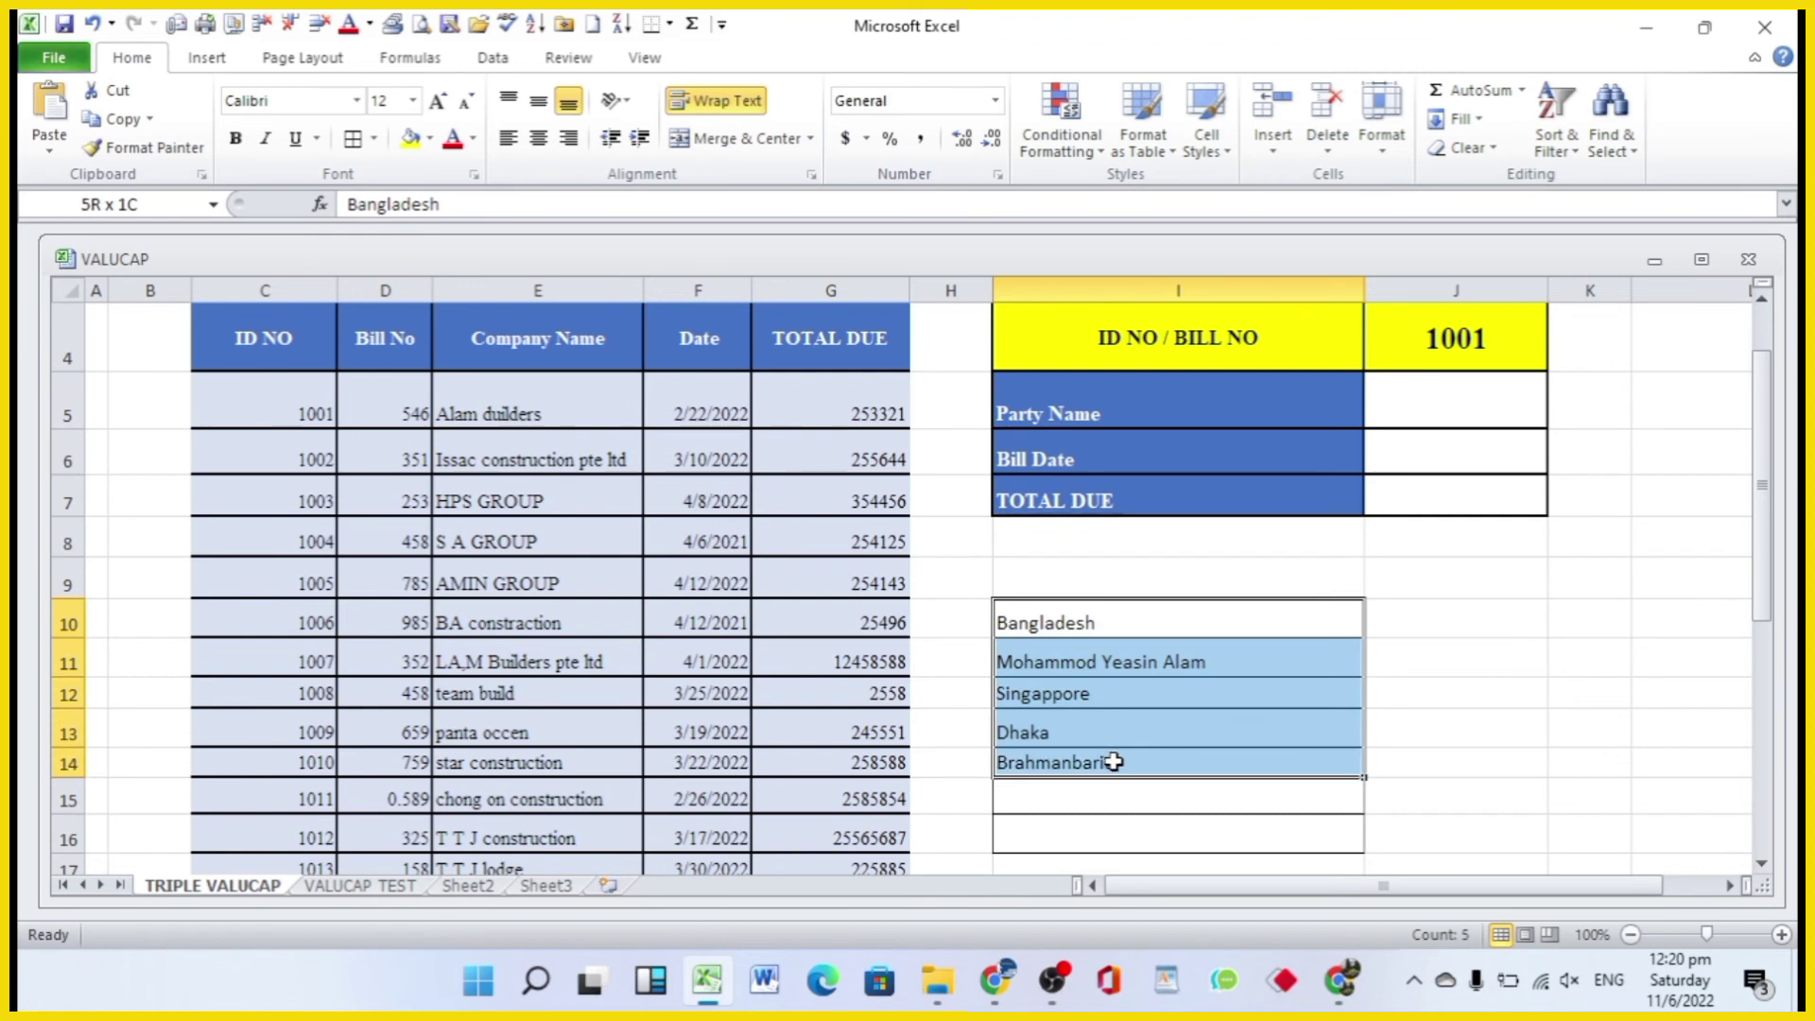
{"action": "key", "text": "Delete"}
Enter Uniteed Kingdom, alam Builders PTE LTD, russia and ye in I10:I13 with AutoCorrect expanding them.
{"action": "left_click", "coordinate": [1086, 625]}
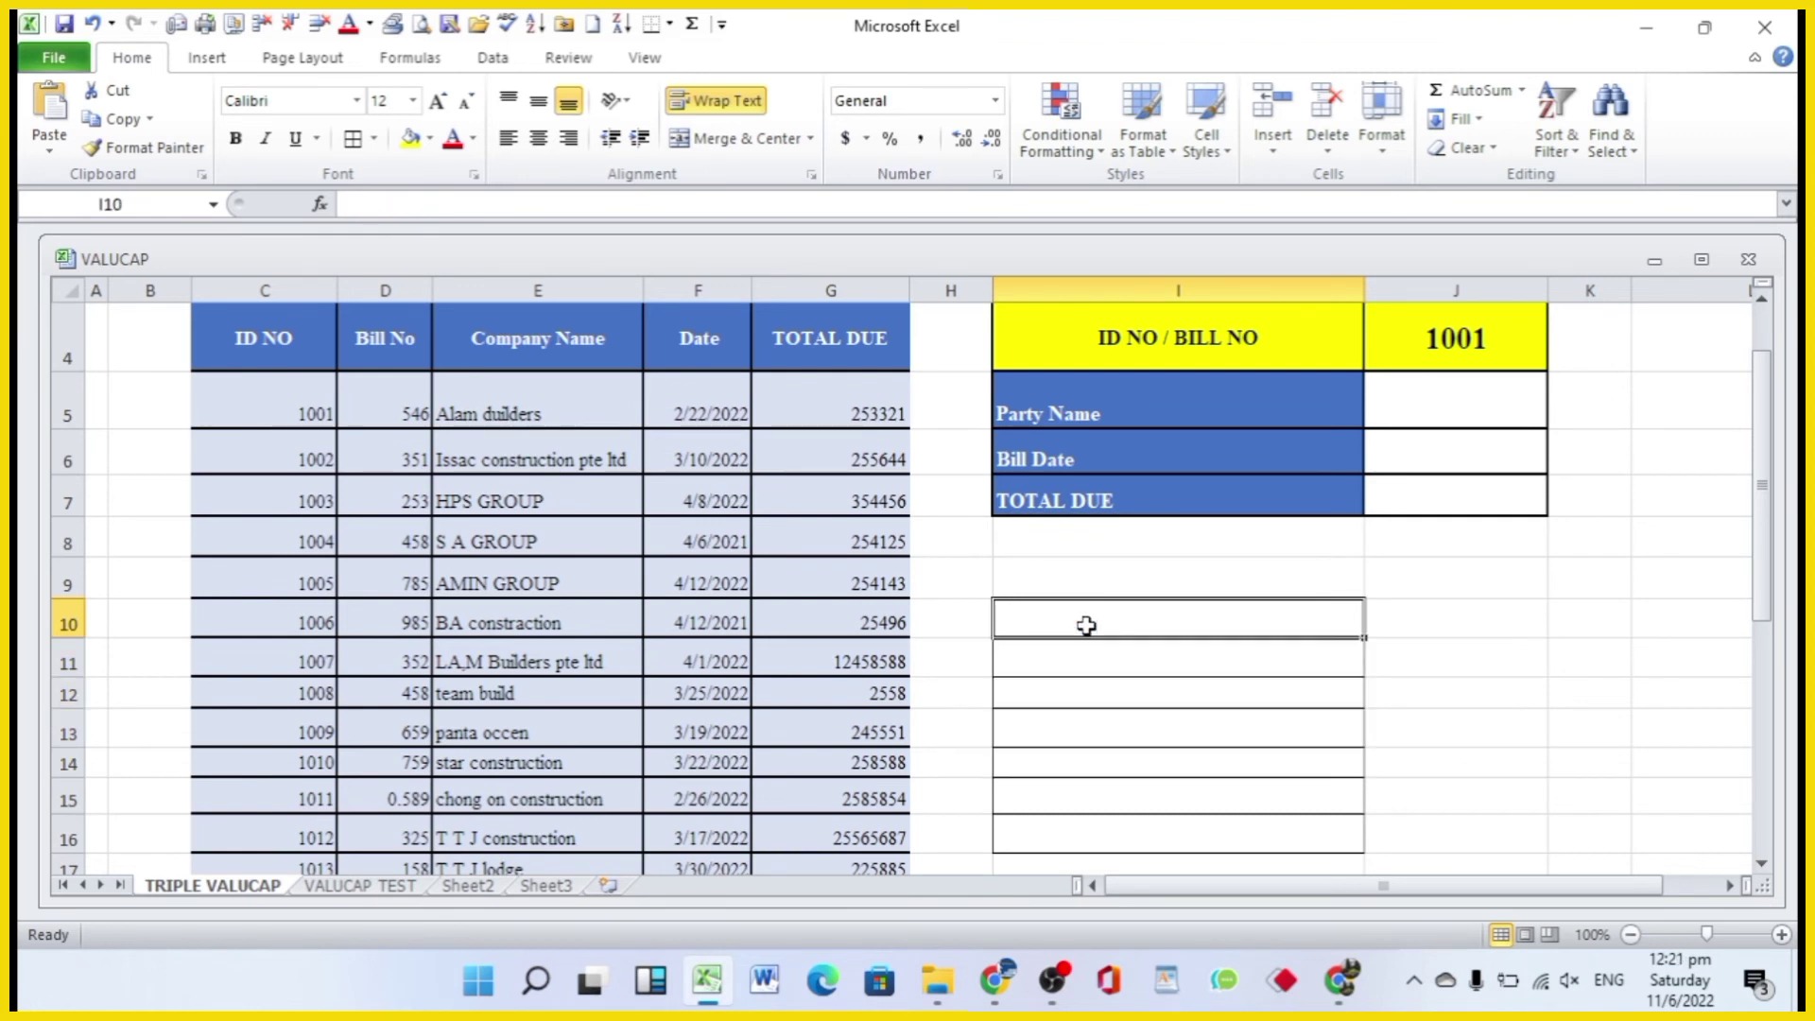
{"action": "type", "text": "Uniteed Kingdom"}
{"action": "key", "text": "Return"}
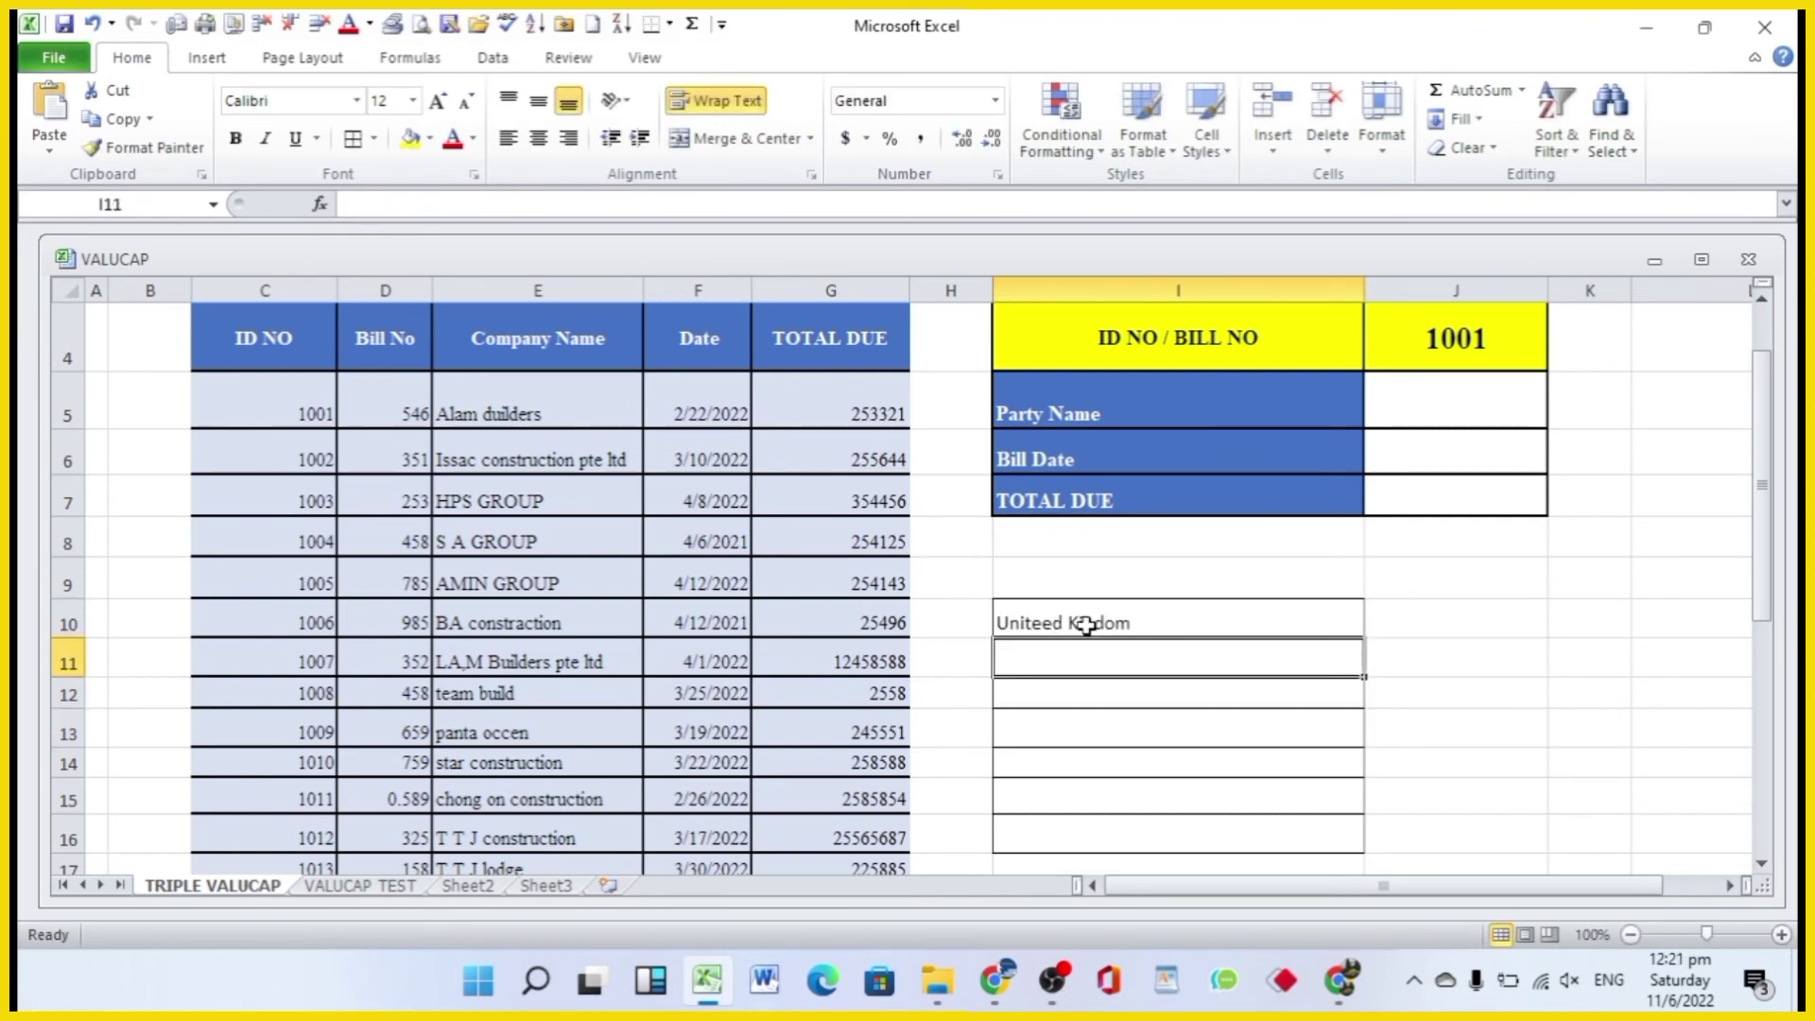
{"action": "type", "text": "ala"}
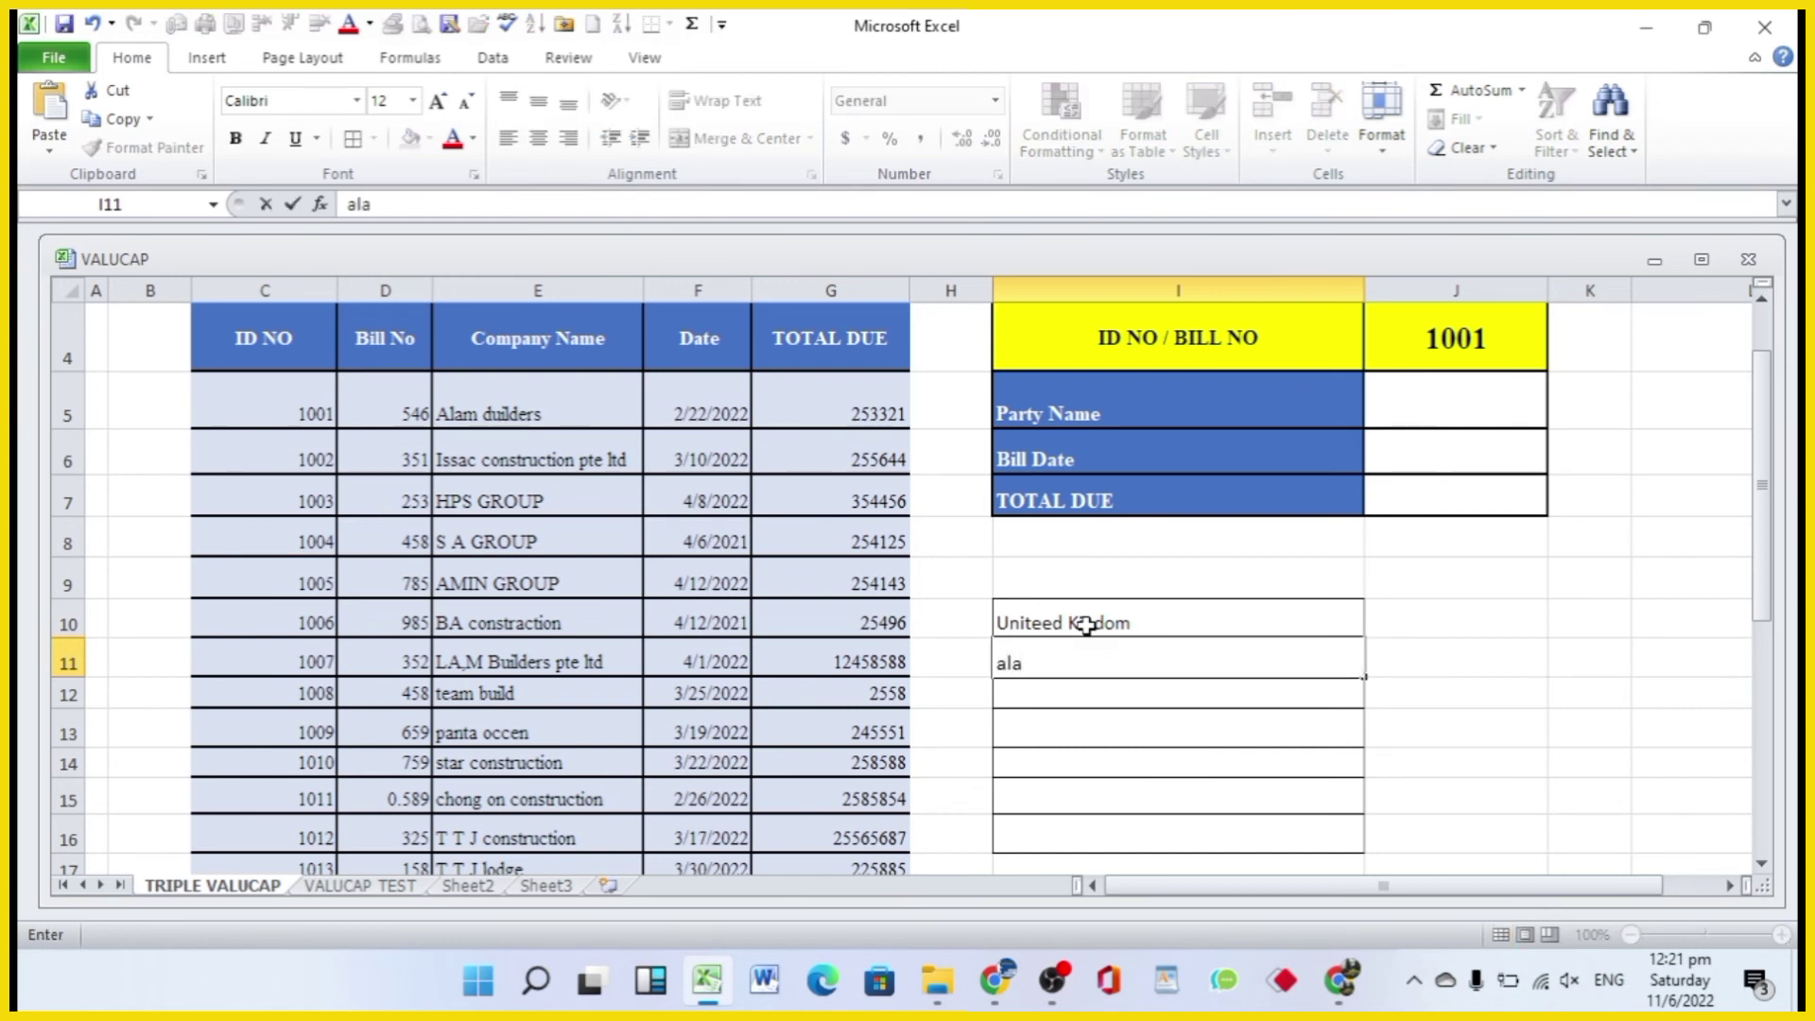
{"action": "type", "text": "Alam Builders PTE LTD"}
{"action": "key", "text": "Return"}
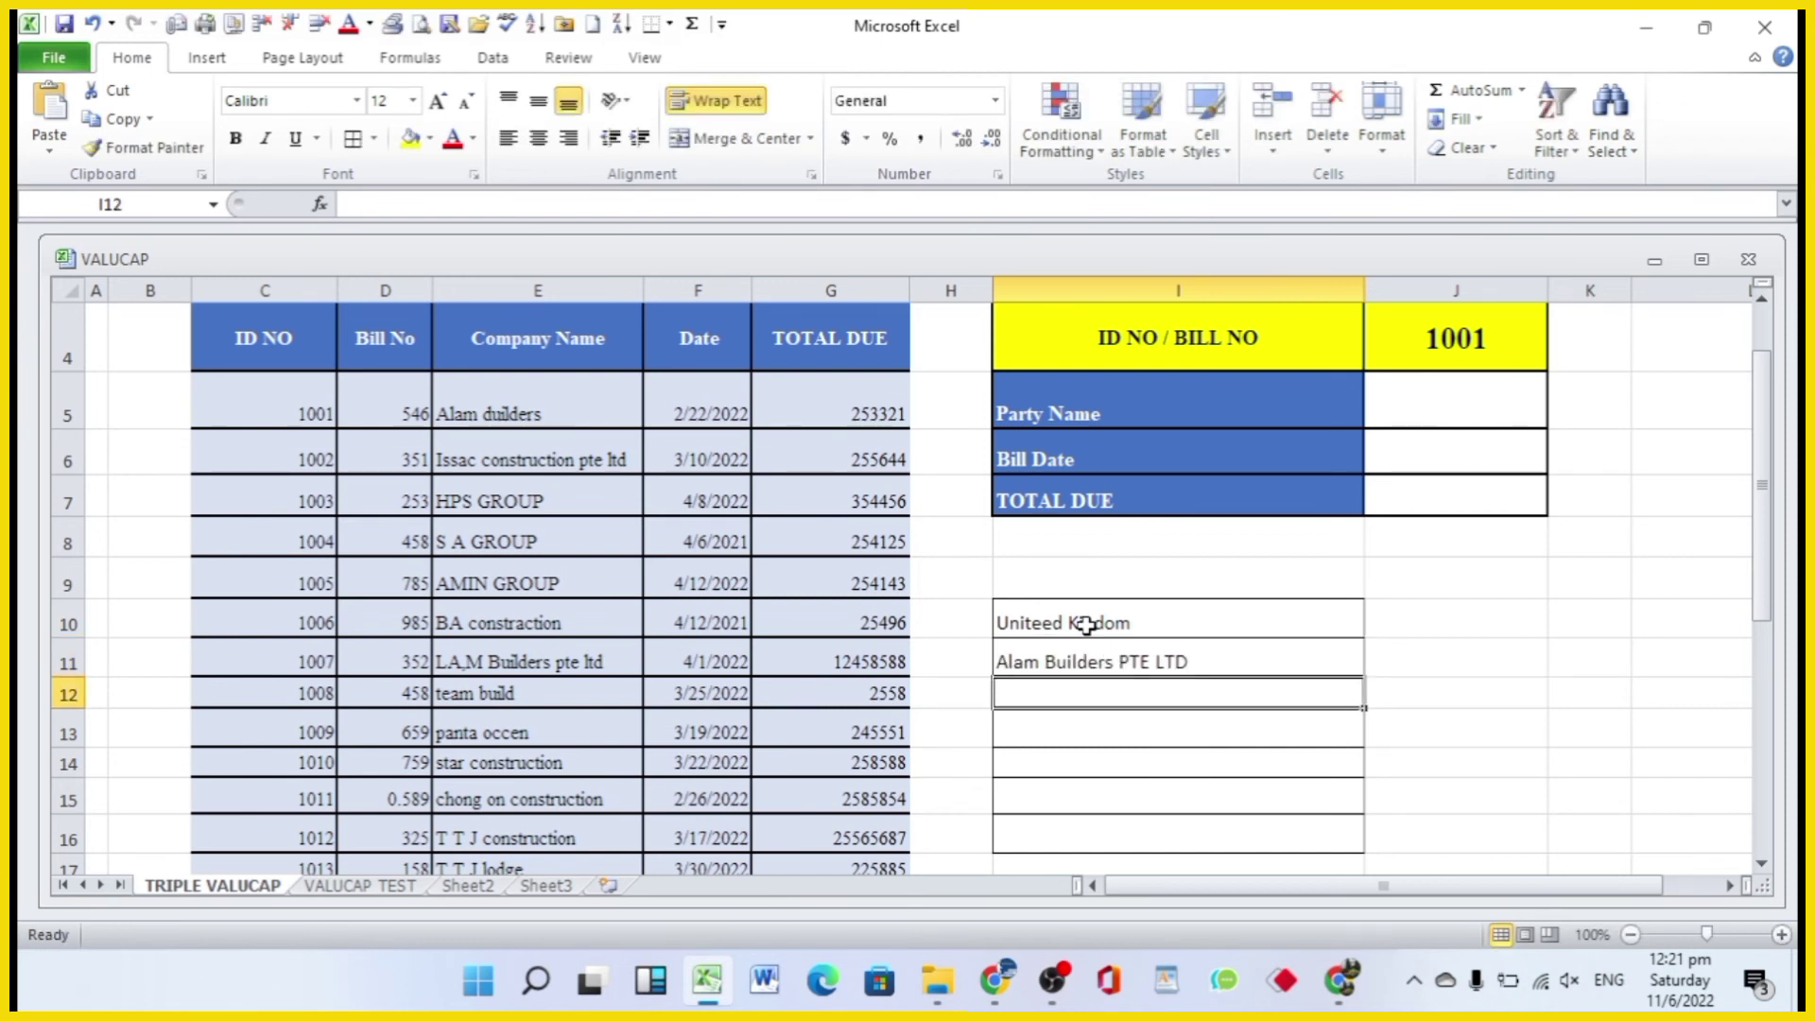
{"action": "type", "text": "ru"}
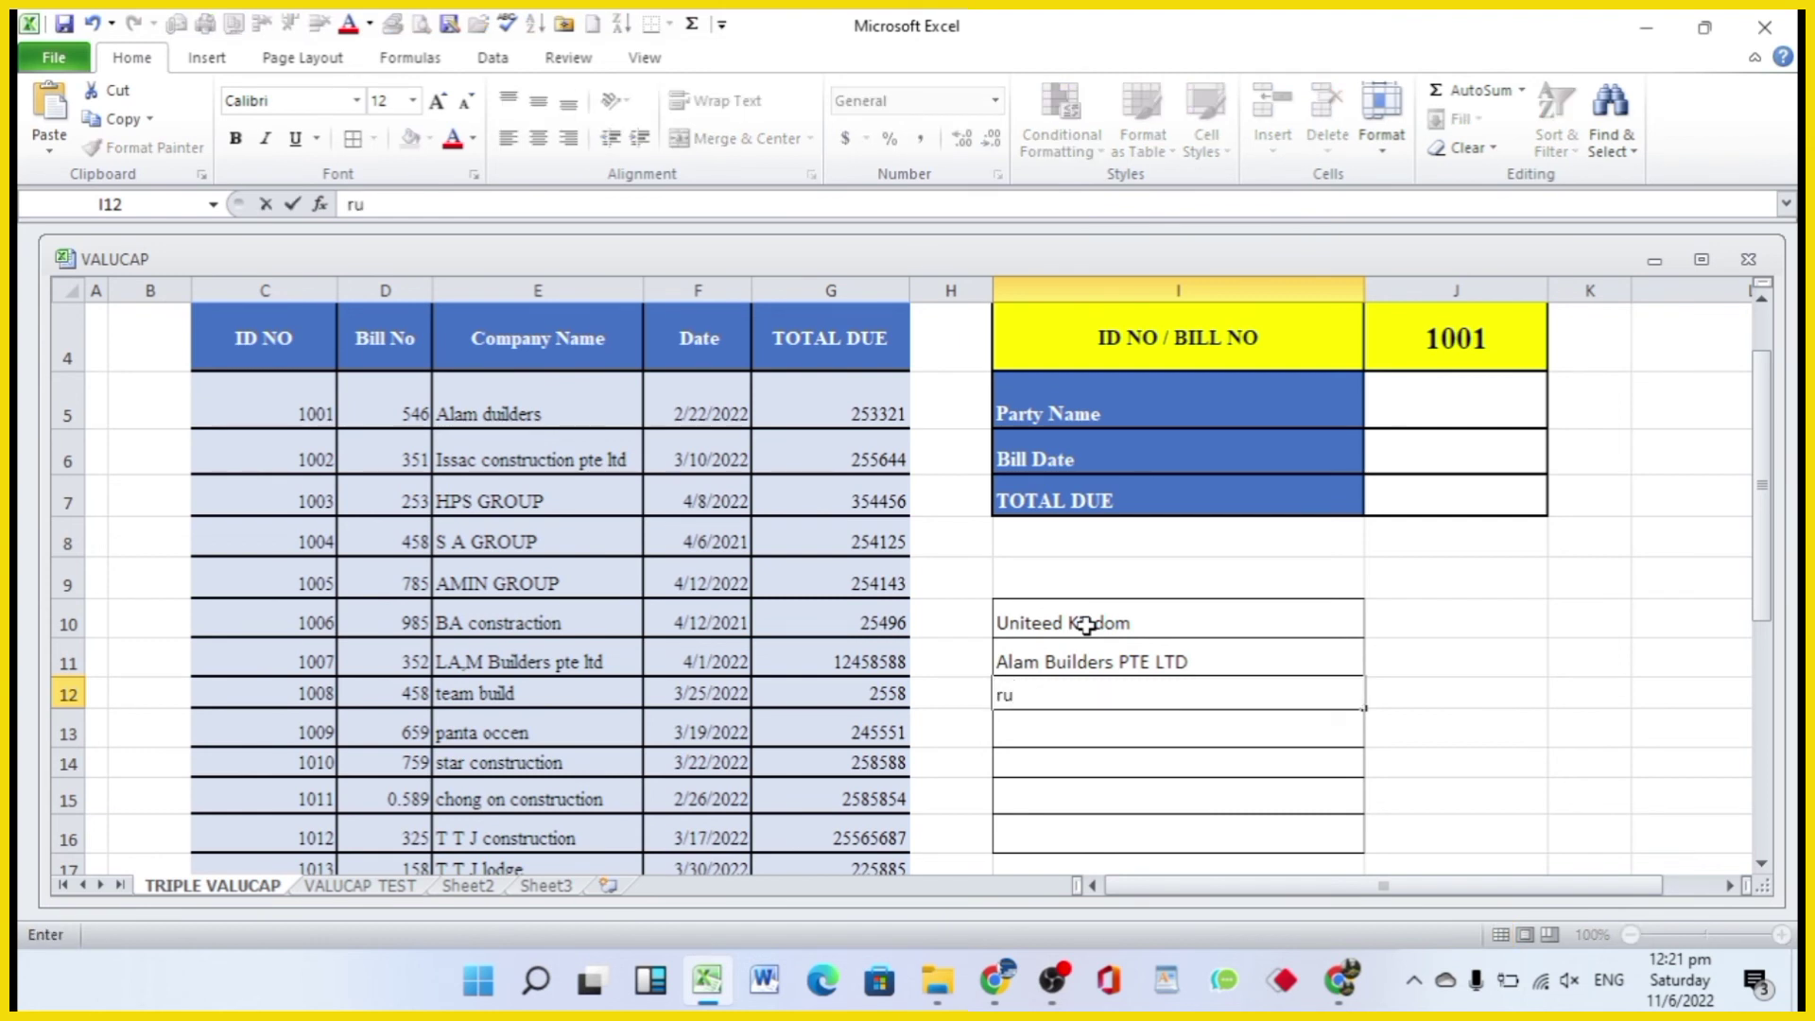
{"action": "type", "text": "ssia"}
{"action": "key", "text": "Return"}
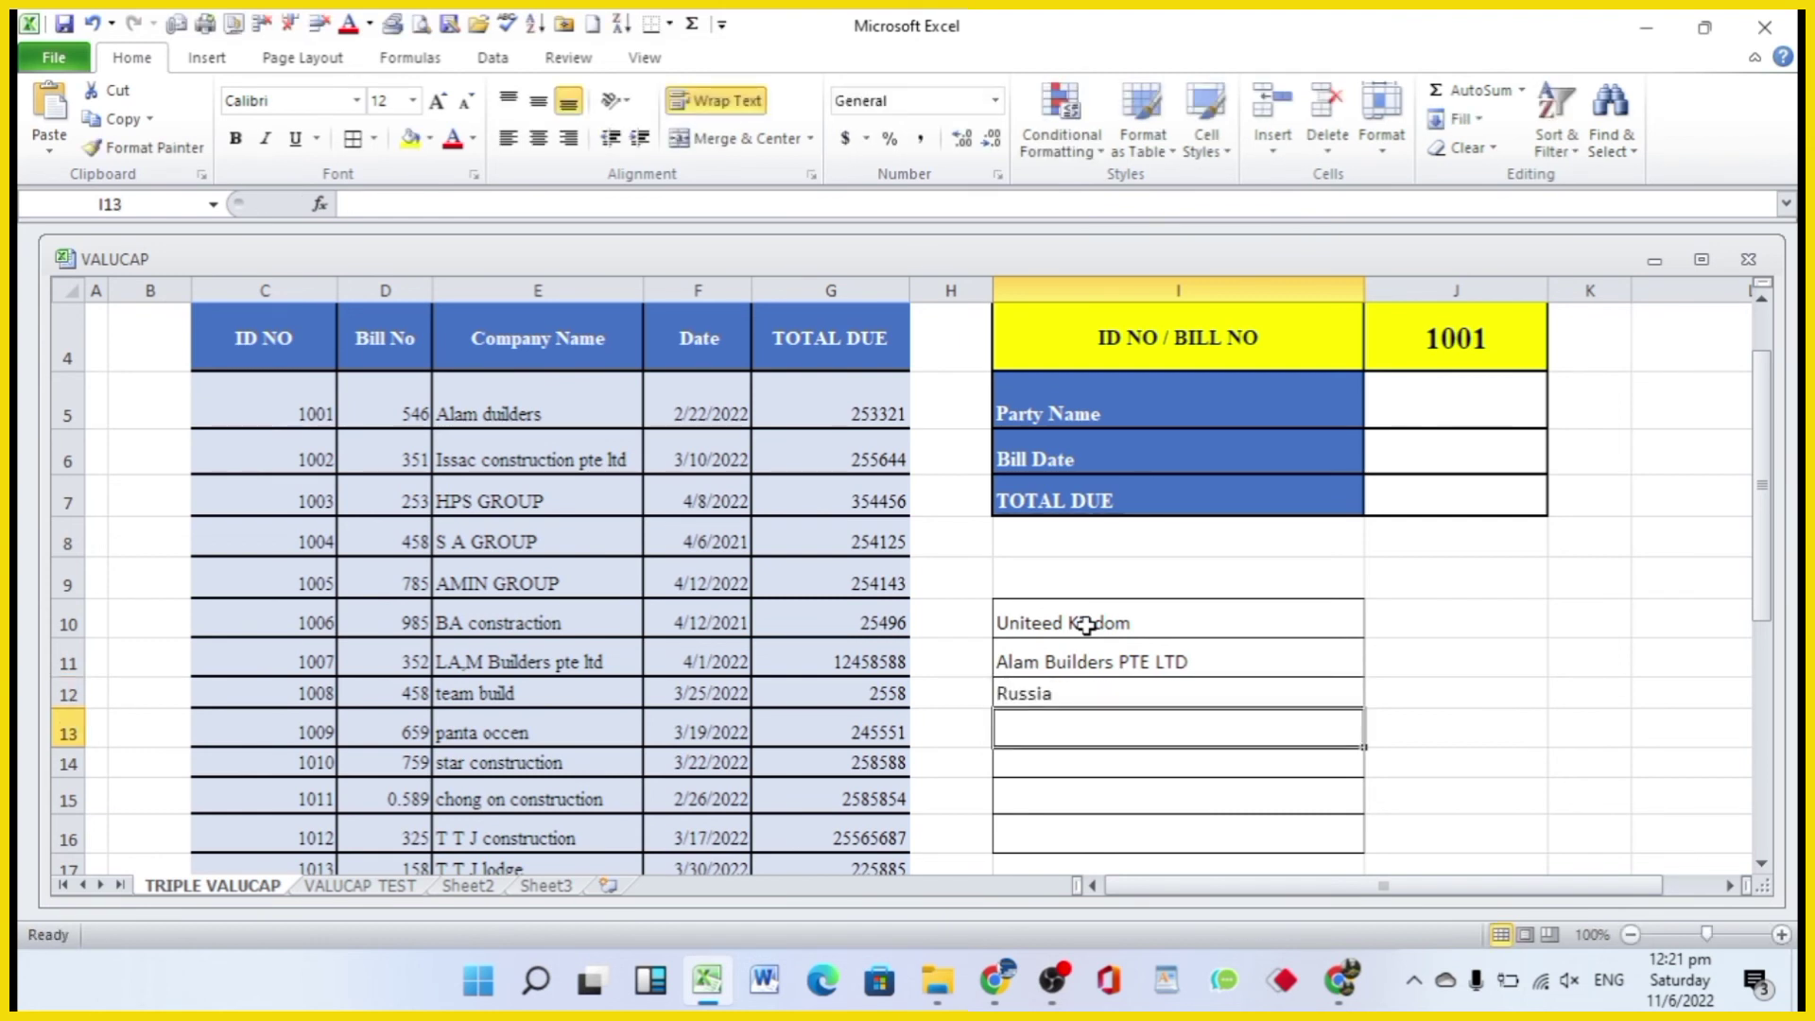
{"action": "type", "text": "ye"}
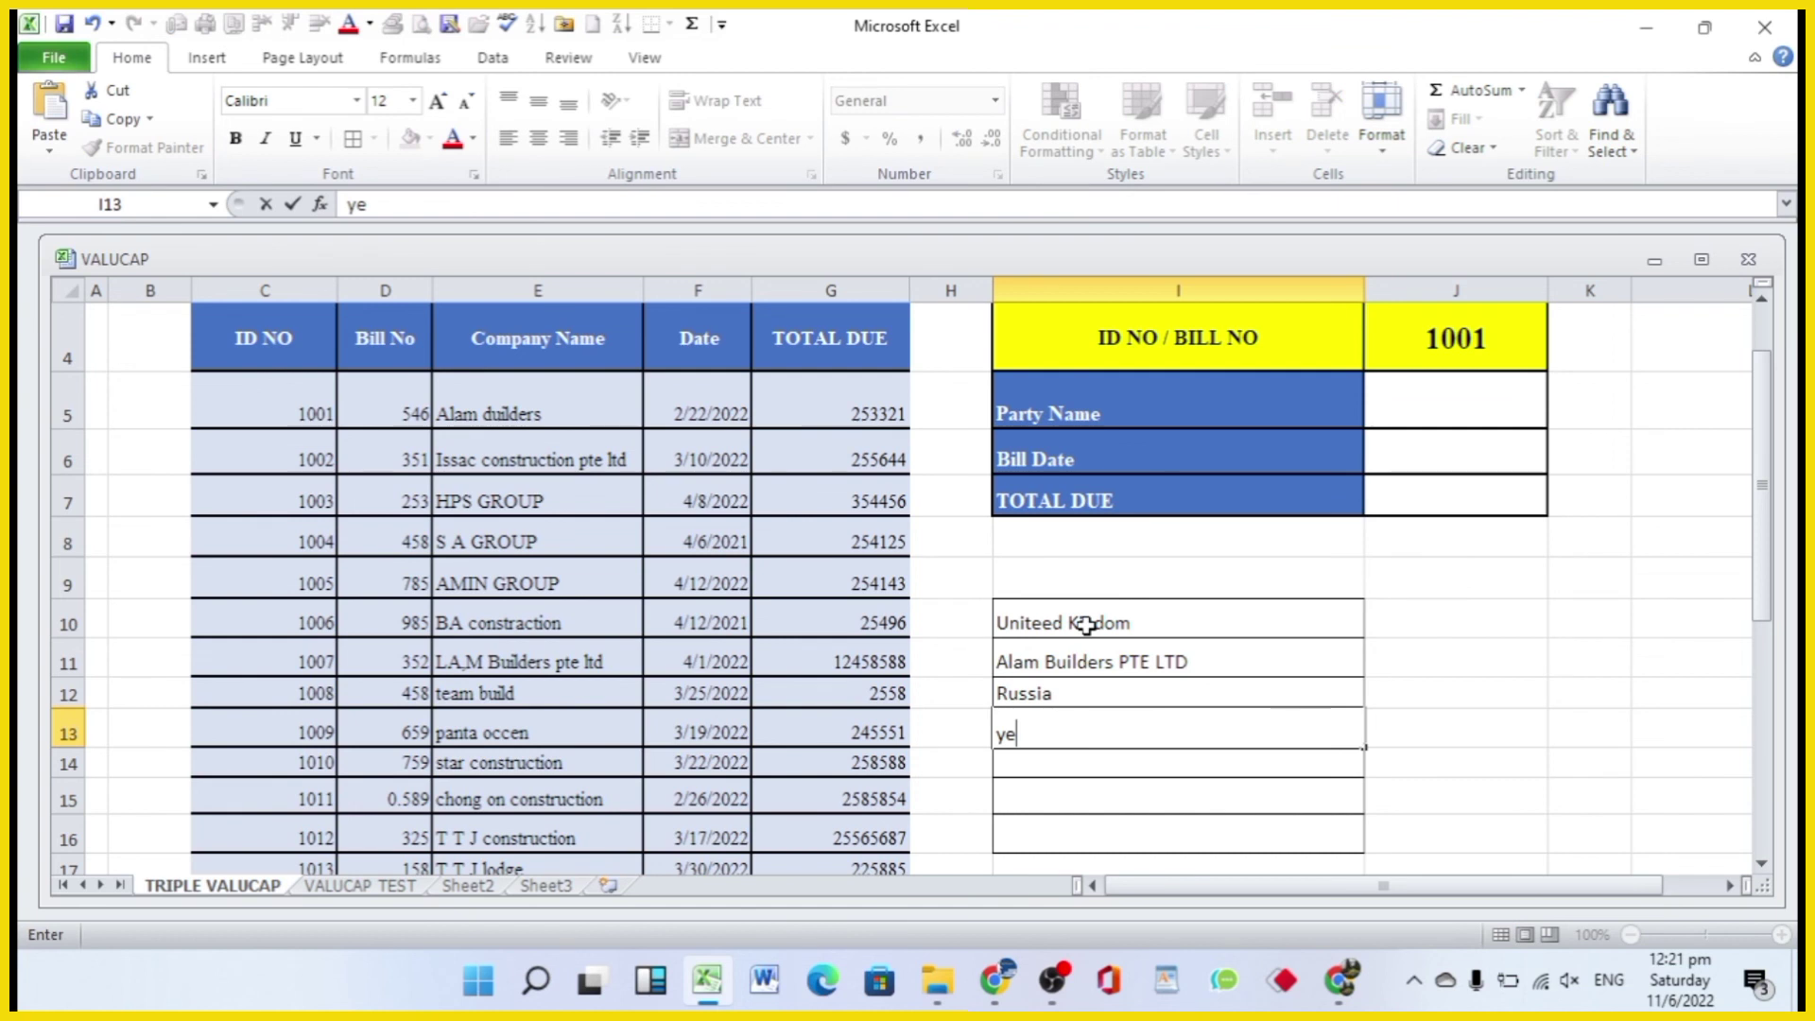
{"action": "key", "text": "Return"}
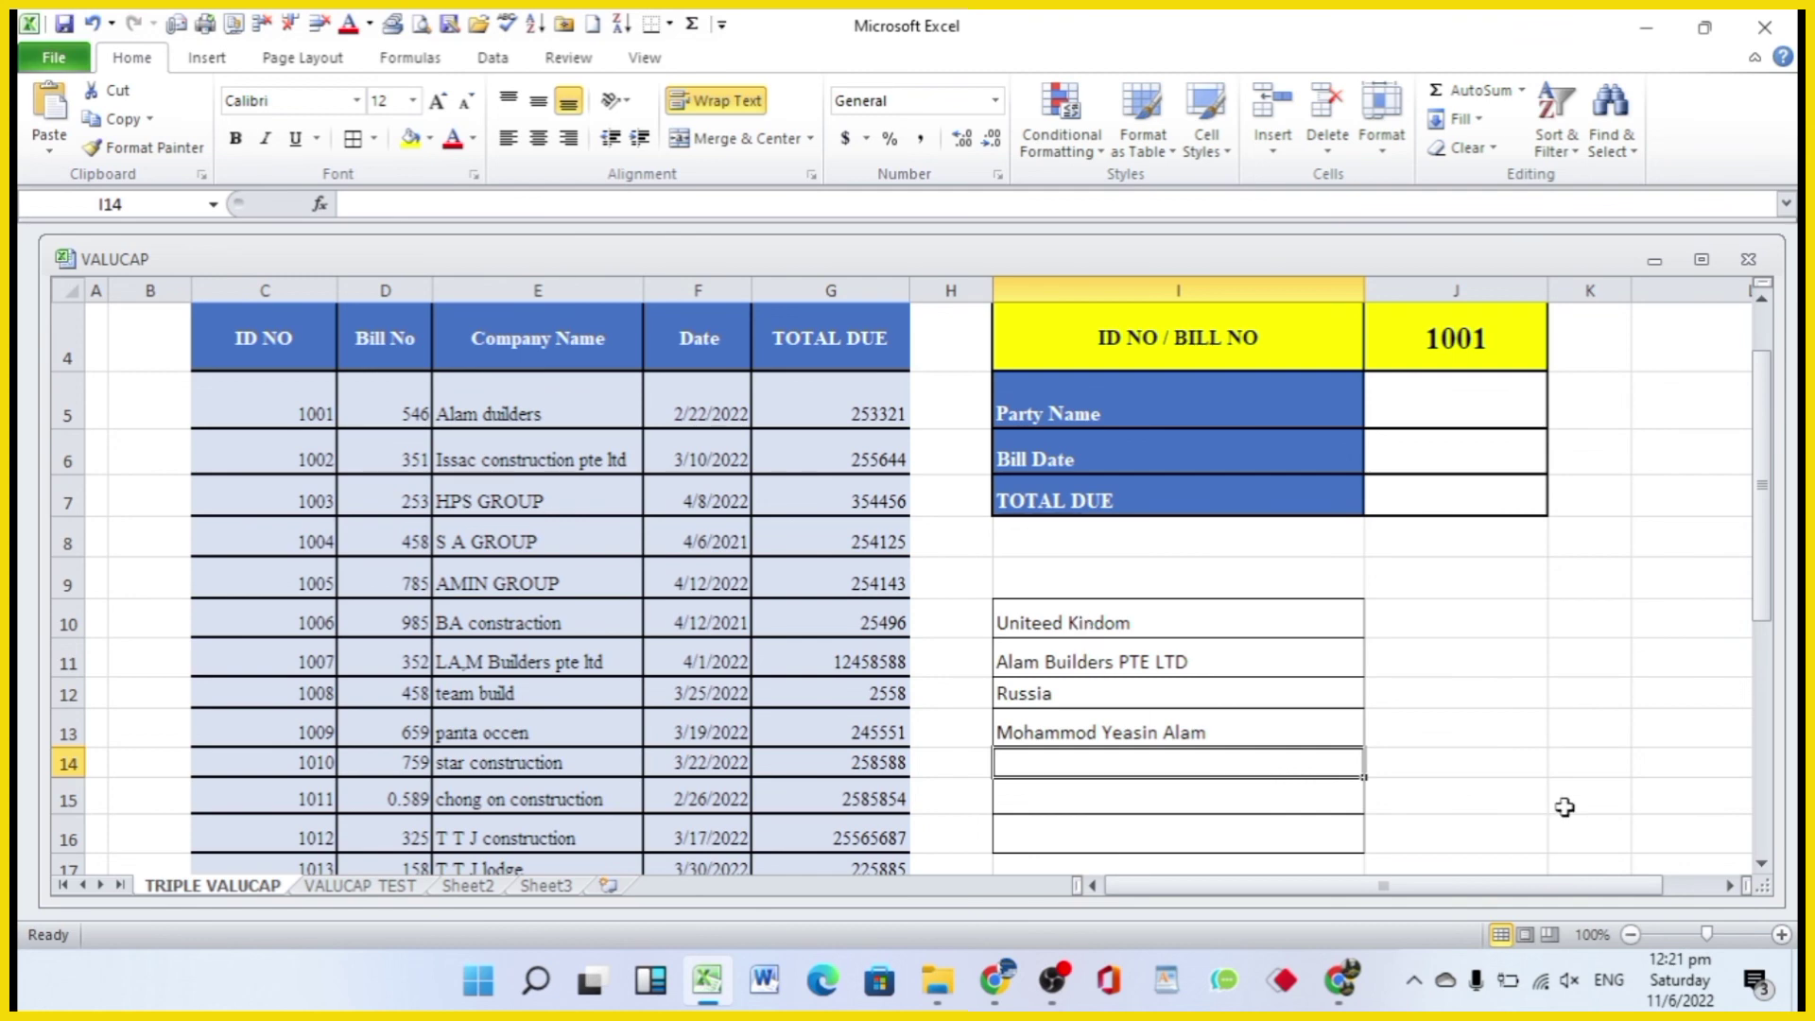
{"action": "scroll", "coordinate": [1493, 671], "scroll_direction": "down", "scroll_amount": 1}
{"action": "scroll", "coordinate": [1494, 671], "scroll_direction": "up", "scroll_amount": 1}
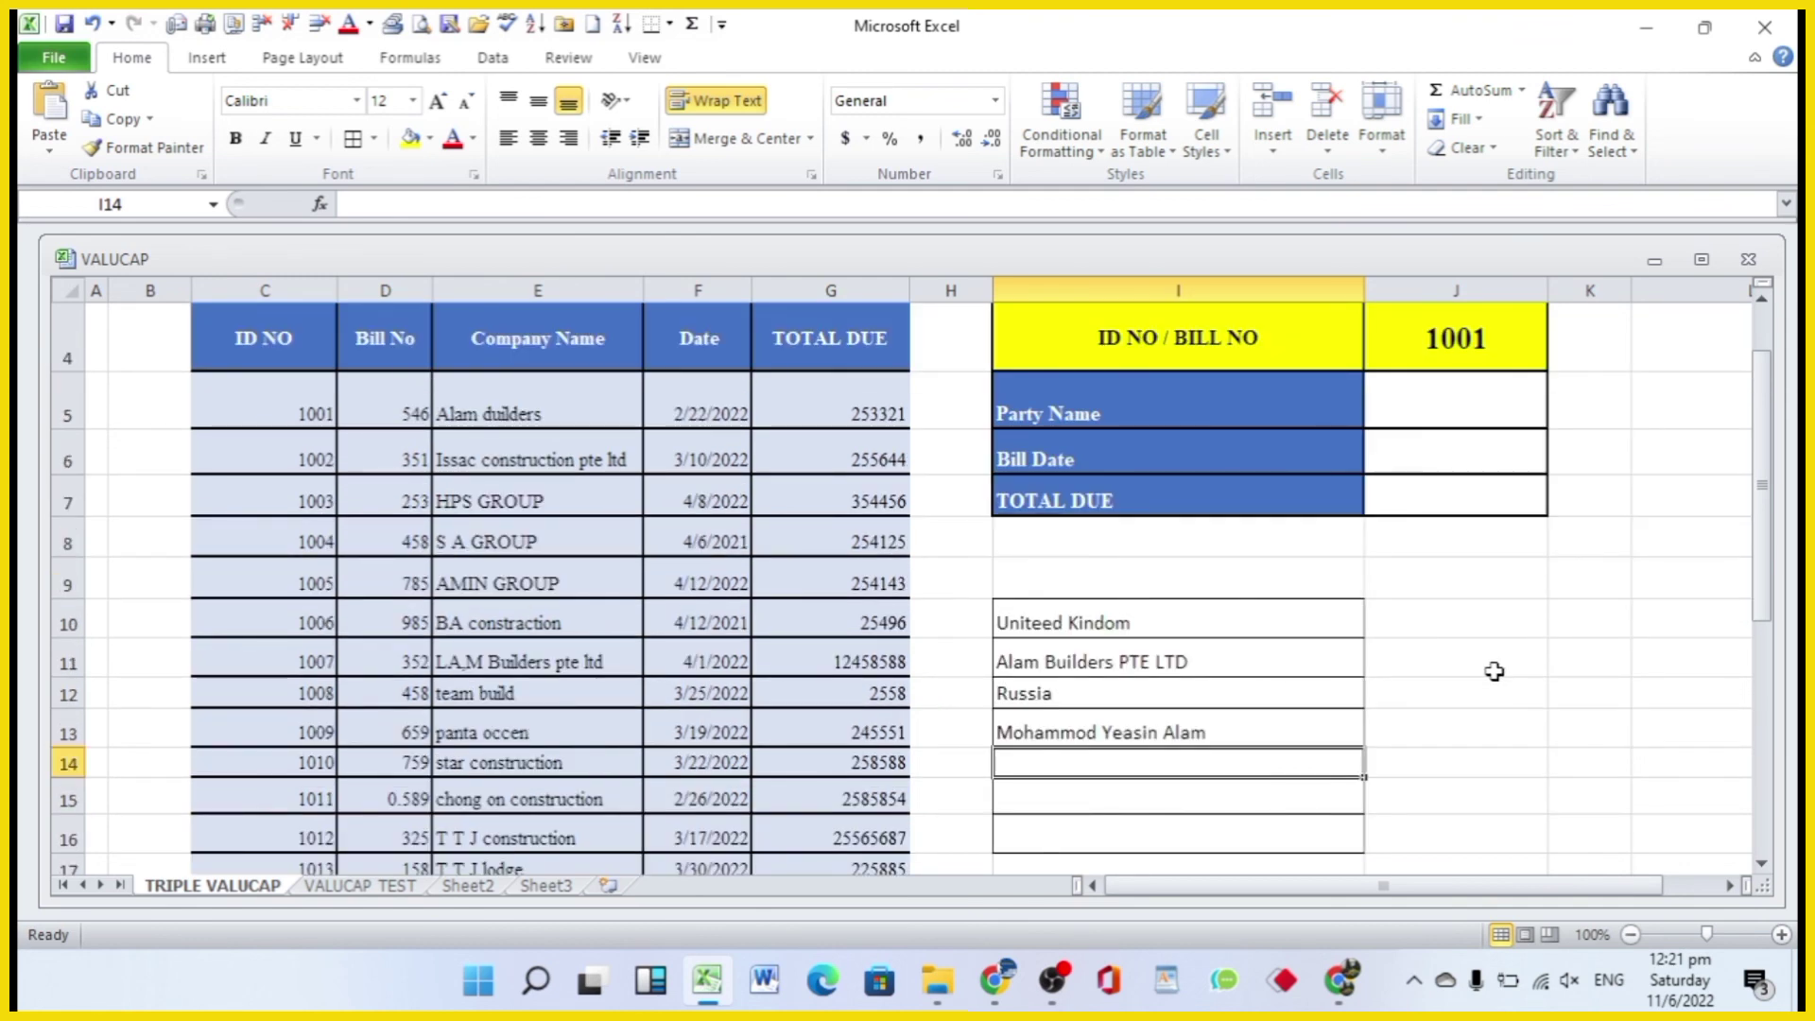